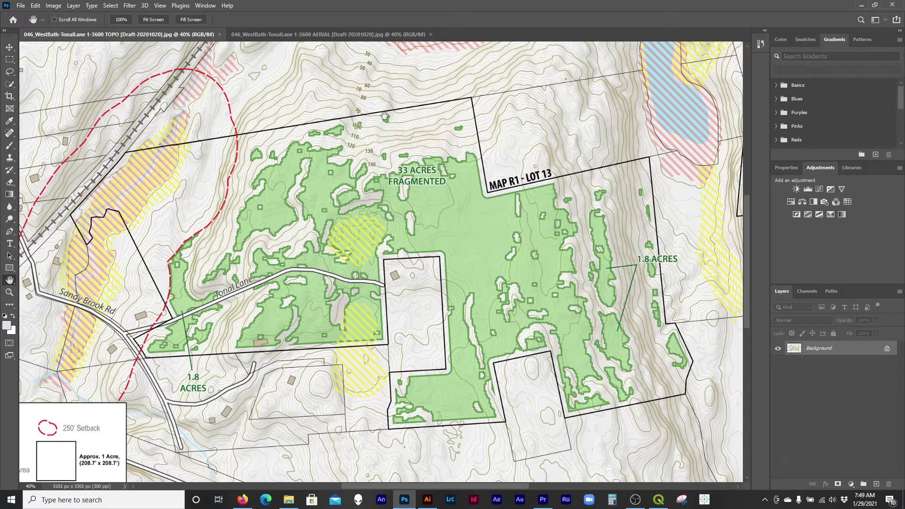
Step: Compare the AERIAL and TOPO versions of the Tonal Lane constraint map
click(363, 32)
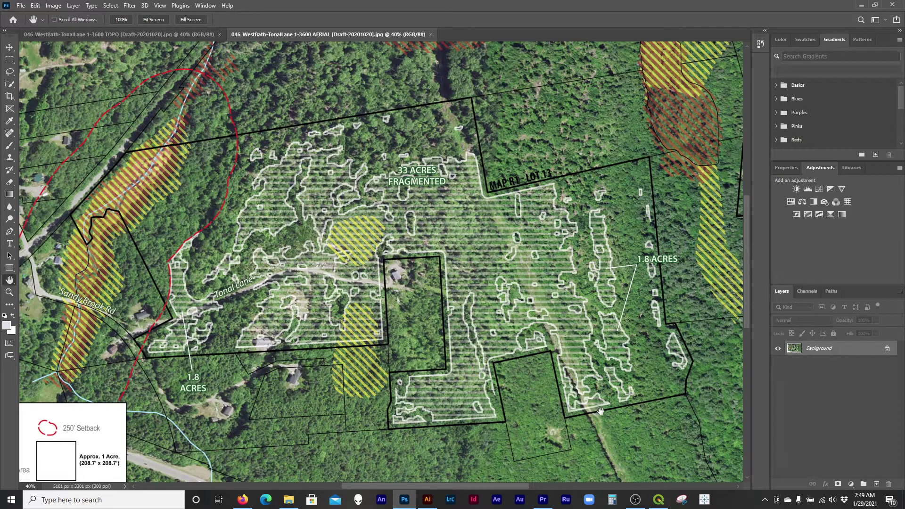
click(161, 33)
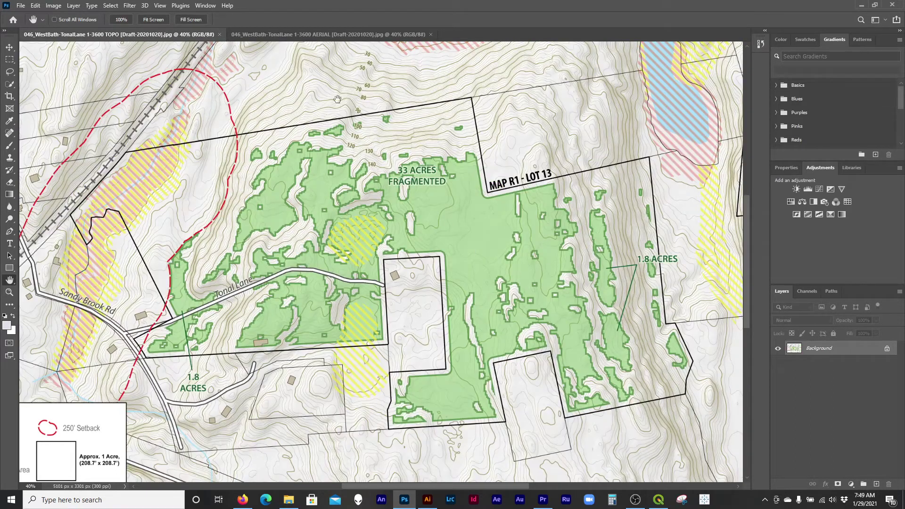
click(315, 35)
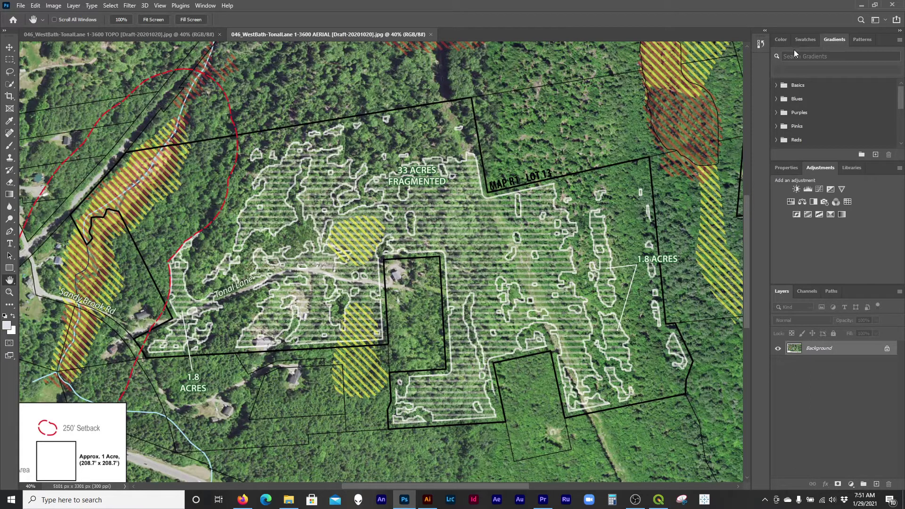
Step: Switch to QGIS and save the empty project as ConstraintAnalysis in the desktop's Tutorial-C folder
click(859, 7)
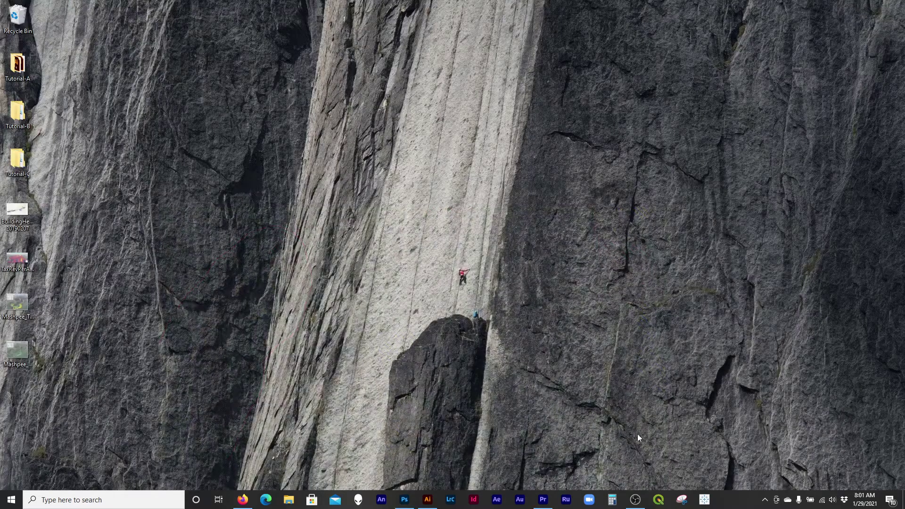
click(659, 498)
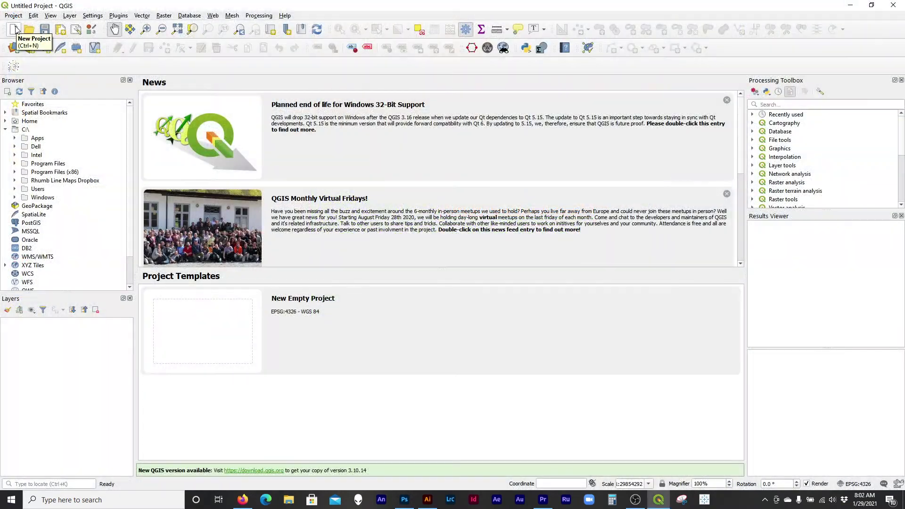
click(13, 15)
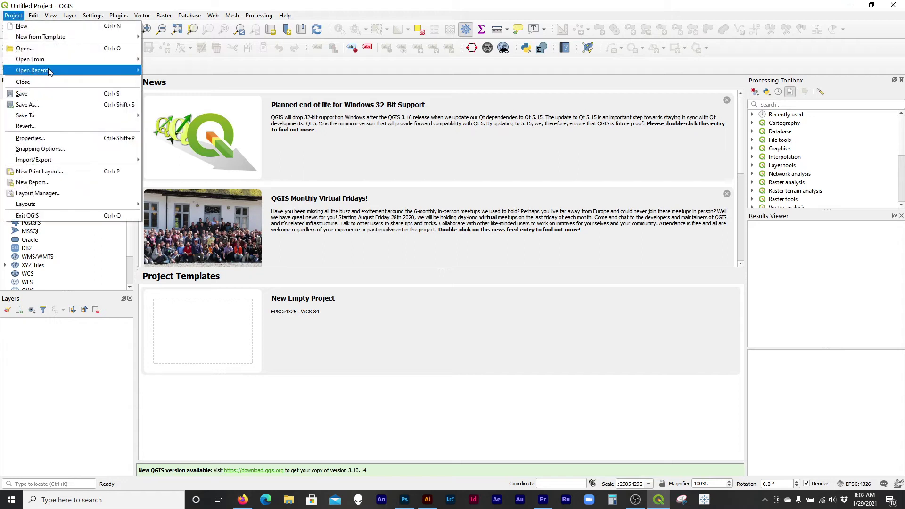
click(62, 94)
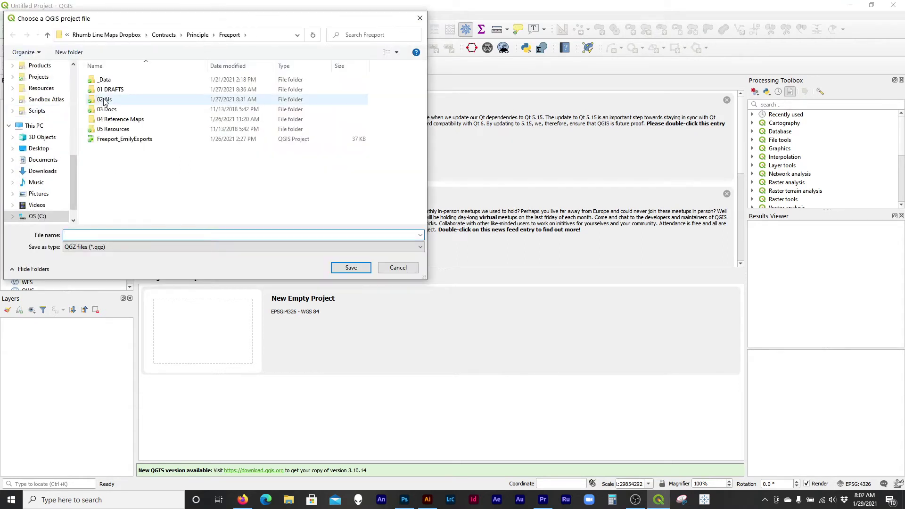
click(39, 148)
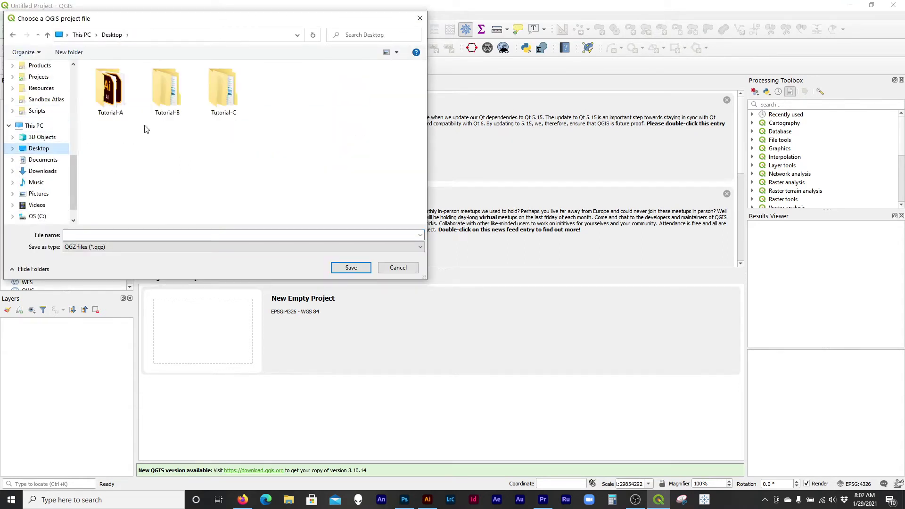
double_click(206, 103)
click(140, 234)
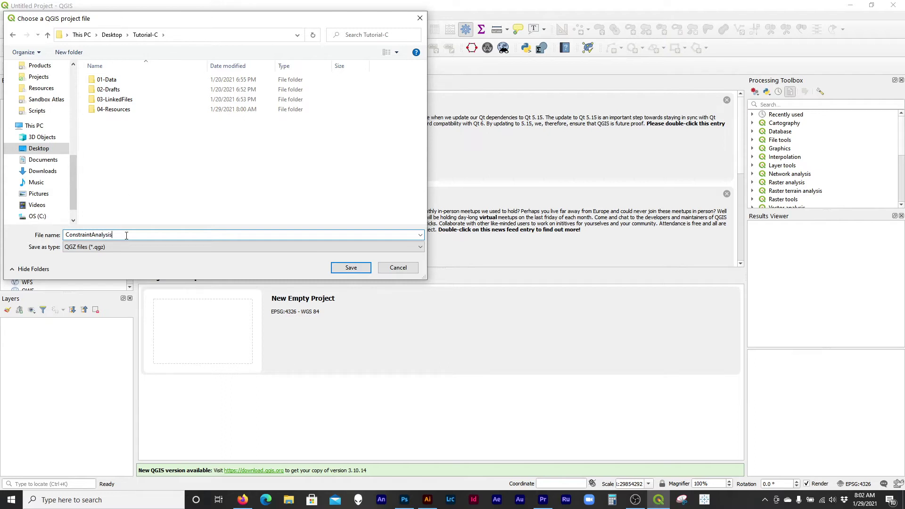
click(352, 267)
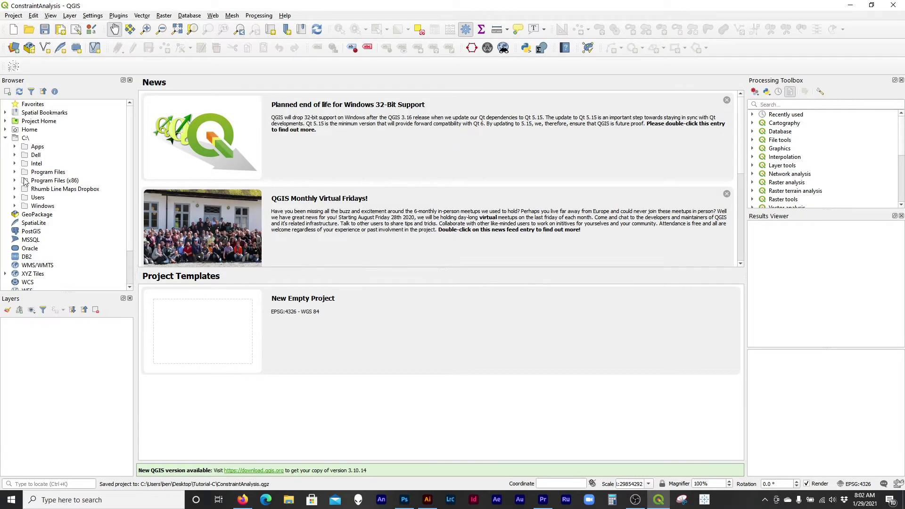
Step: Add landcover_10m.tif from the project's 04-Terrain folder, using the Vermont and New York NAD83 to WGS 84 (31) transformation
click(6, 122)
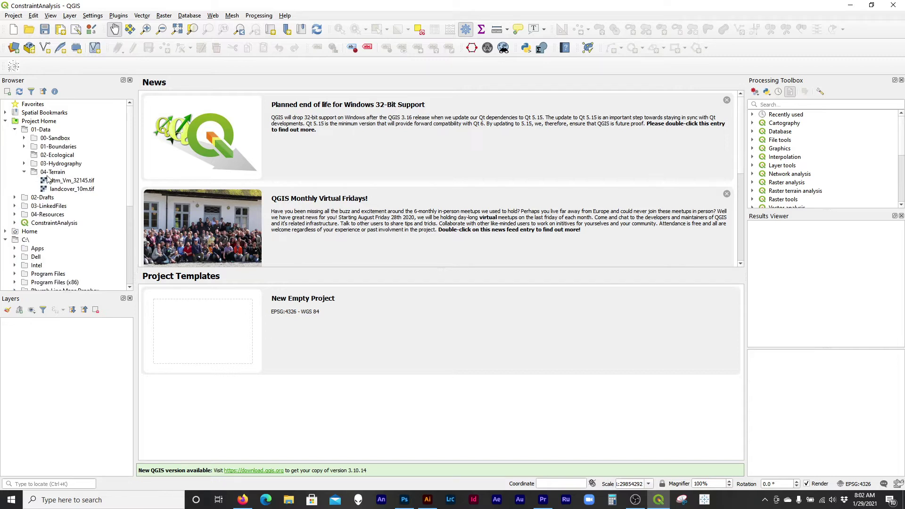
click(61, 189)
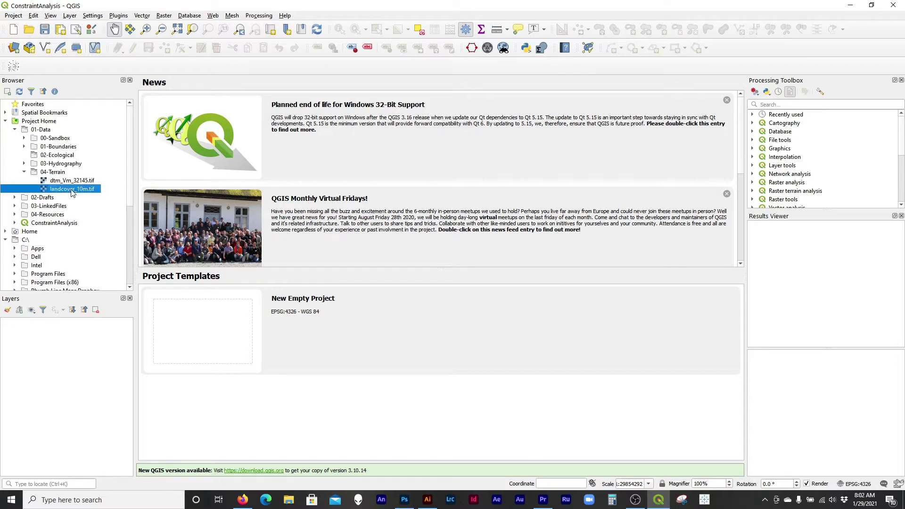
click(78, 183)
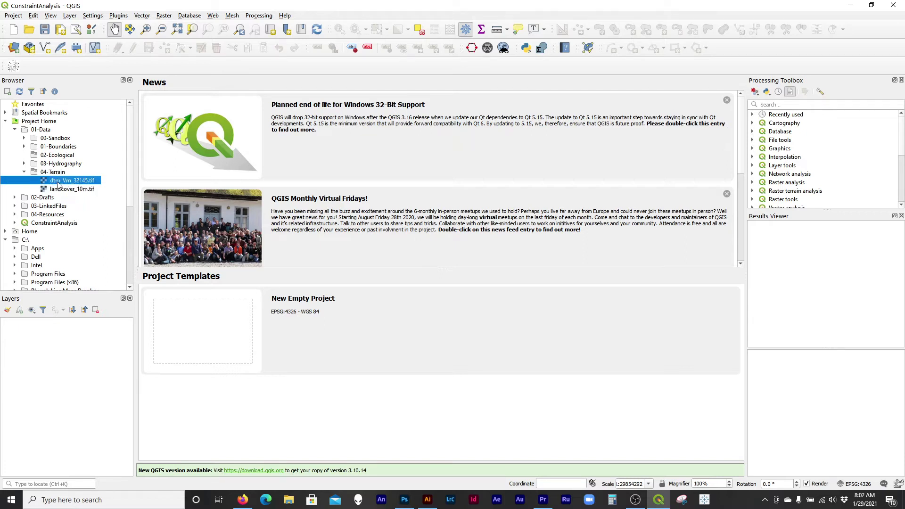
click(86, 191)
double_click(83, 192)
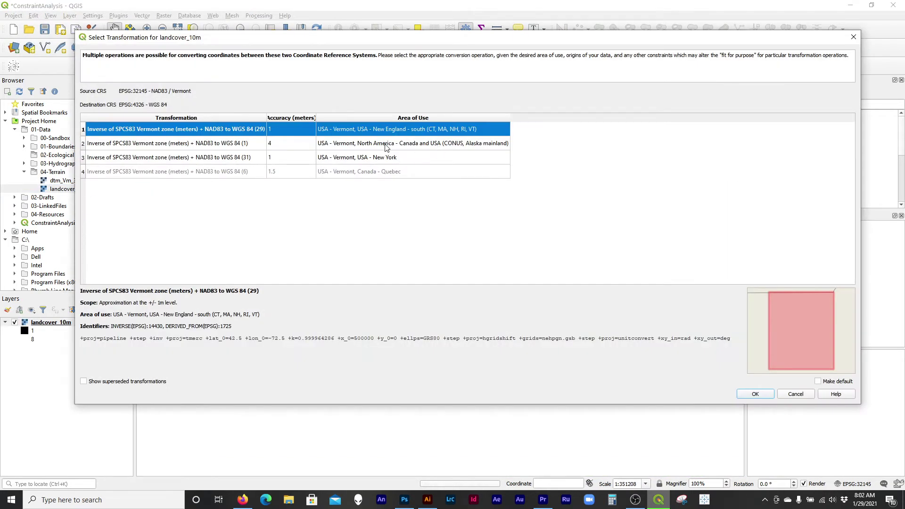
click(391, 157)
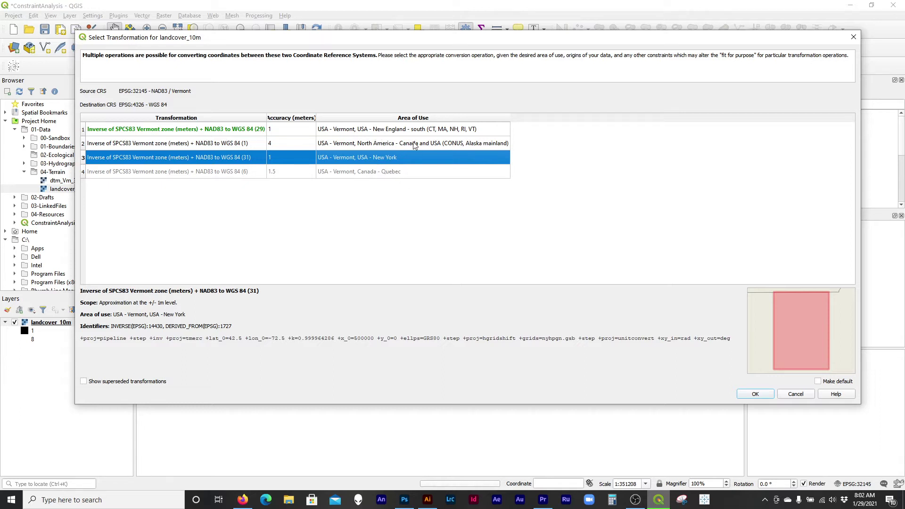
click(755, 393)
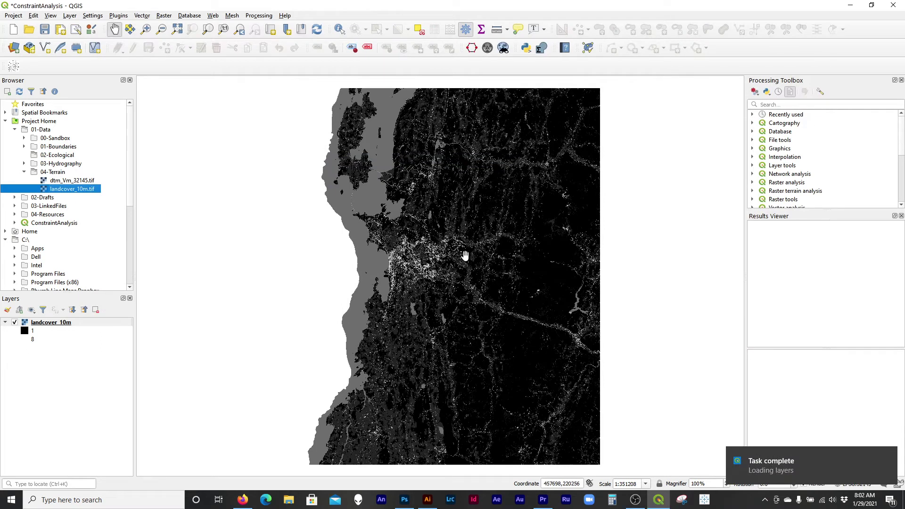
Step: Inspect the land cover raster's pixels up close and add dtm_Vm_32145.tif from the 04-Terrain folder
drag(464, 278, 434, 274)
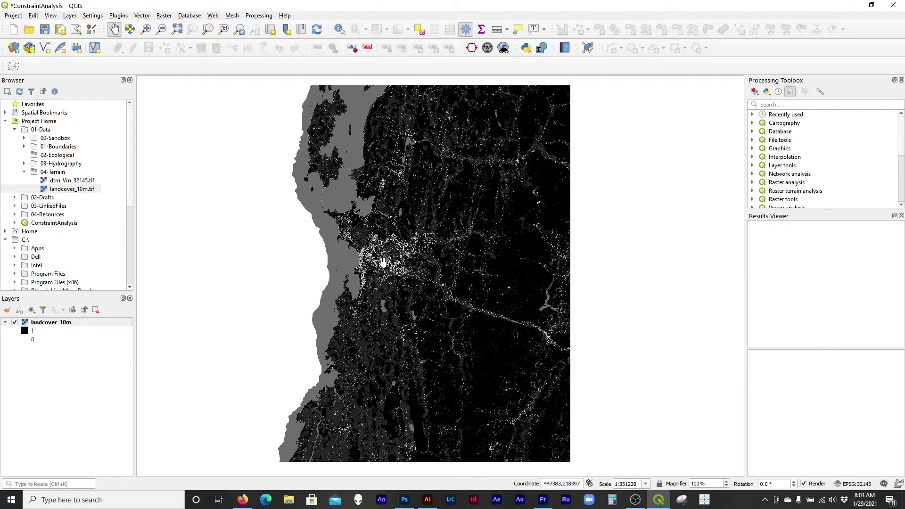
scroll(382, 279, up, 1)
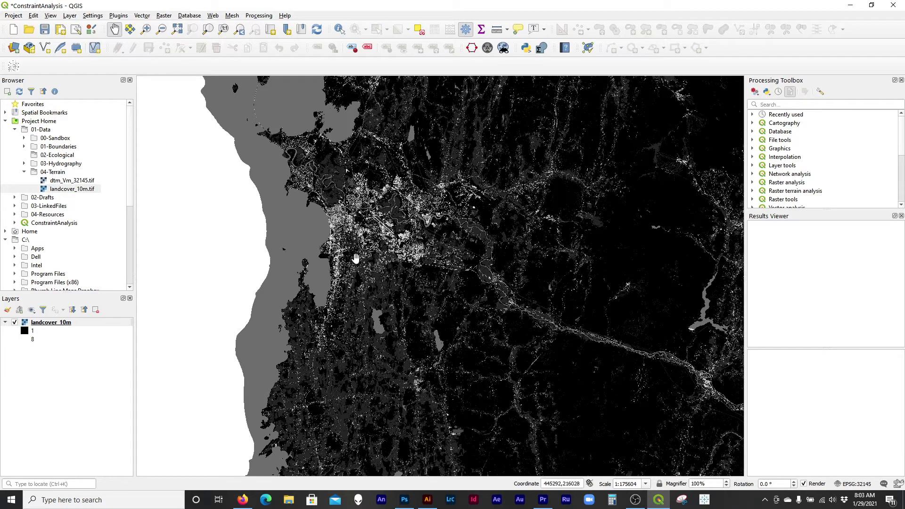
scroll(356, 257, up, 3)
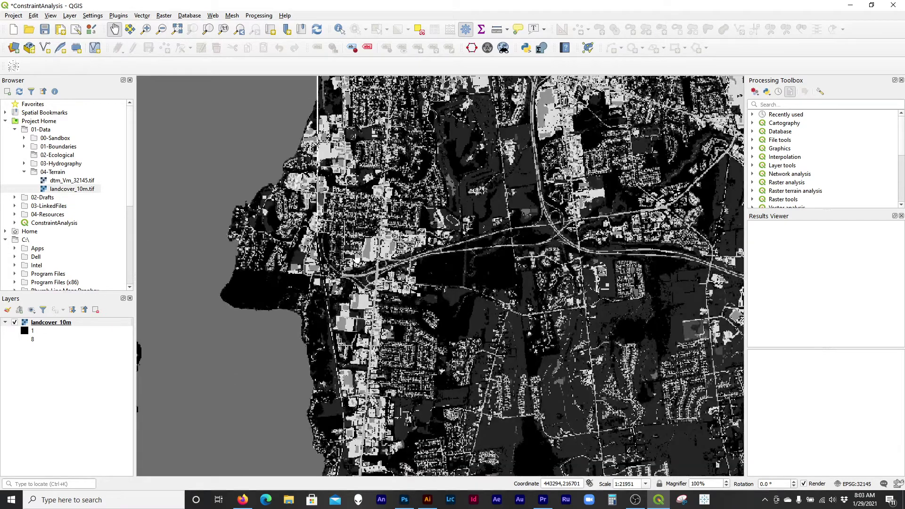
scroll(357, 257, up, 3)
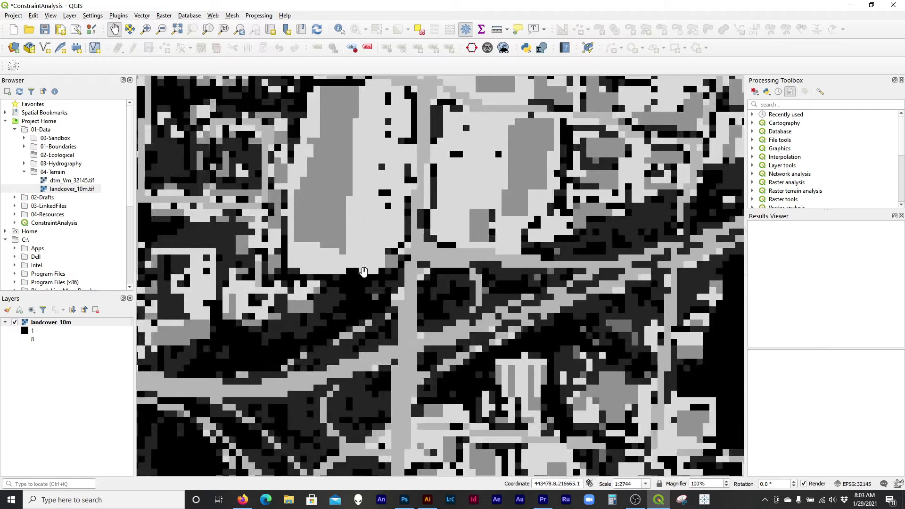
scroll(364, 272, down, 2)
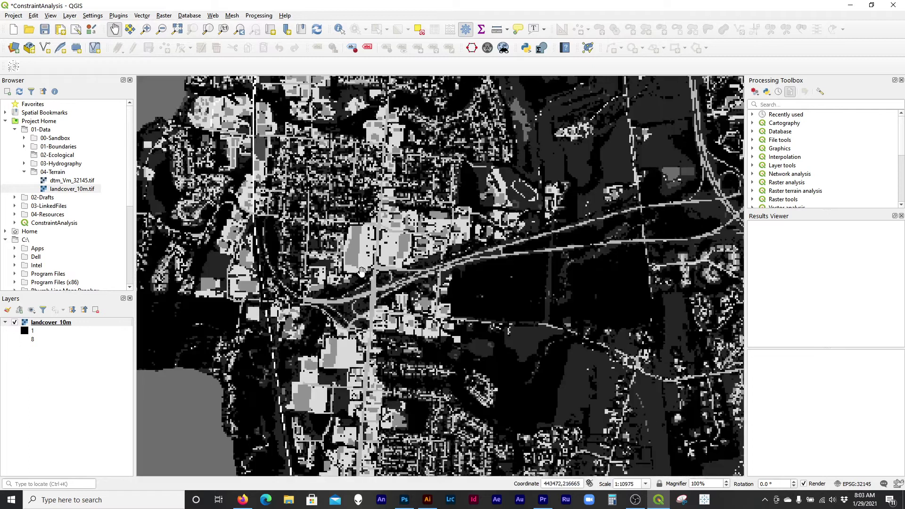
click(81, 181)
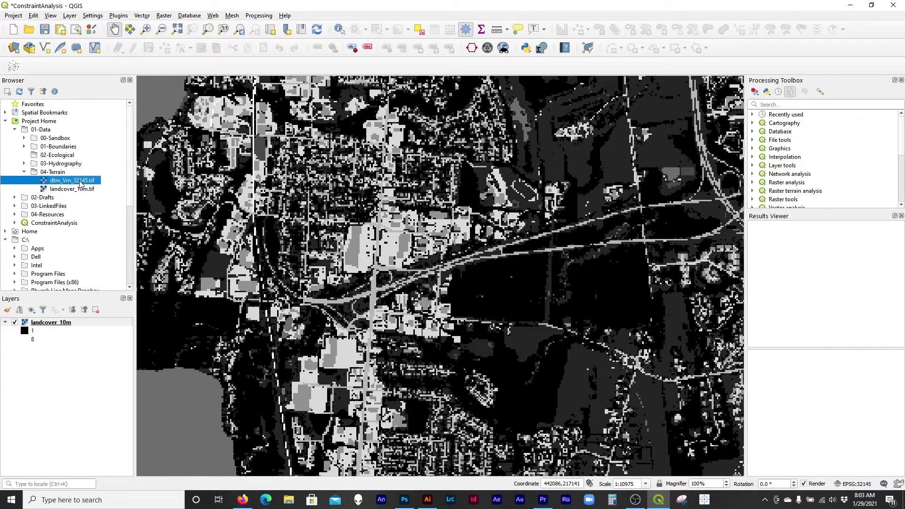
double_click(80, 182)
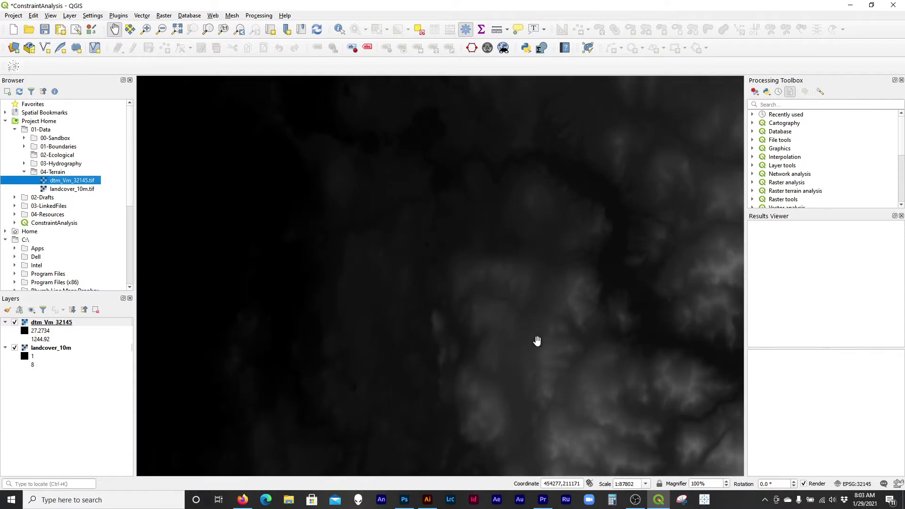
Step: Review the full extent of the terrain raster, hide the dtm_Vm_32145 layer and make landcover_10m the active layer
scroll(542, 344, down, 1)
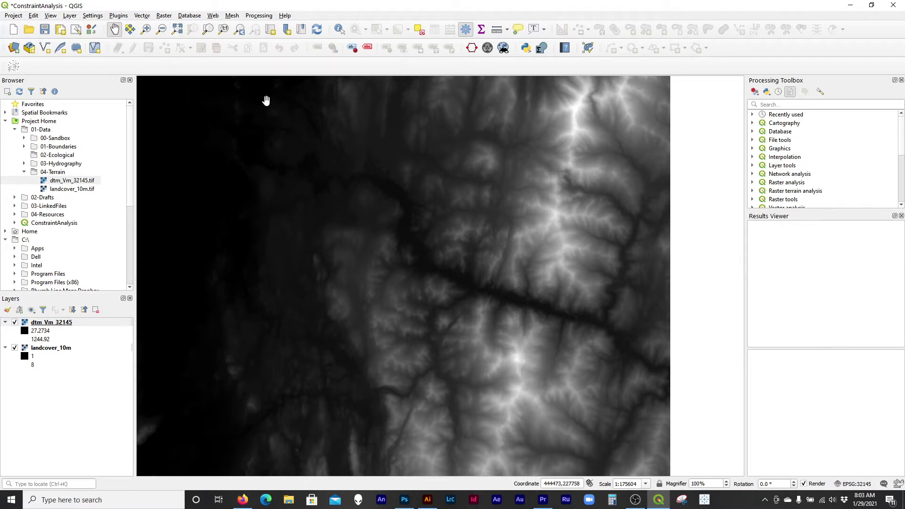
drag(352, 297, 404, 295)
scroll(530, 327, down, 1)
drag(477, 334, 446, 338)
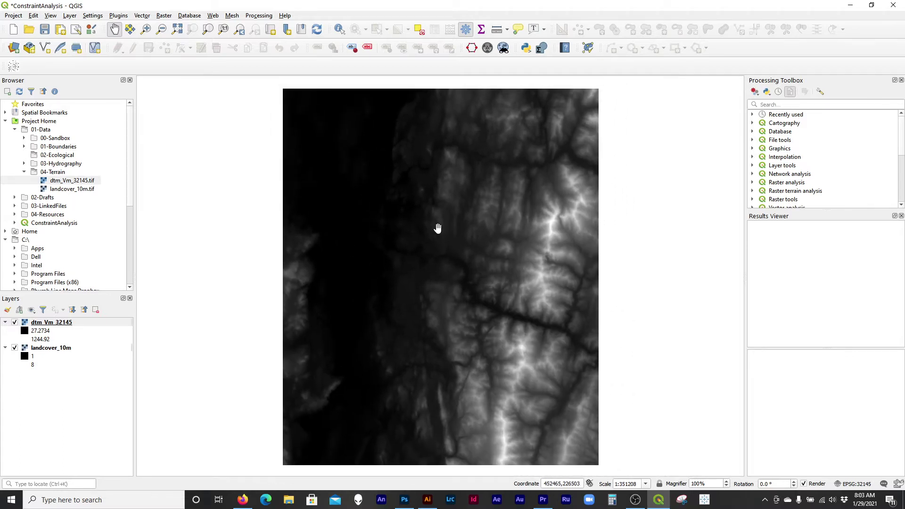
click(15, 323)
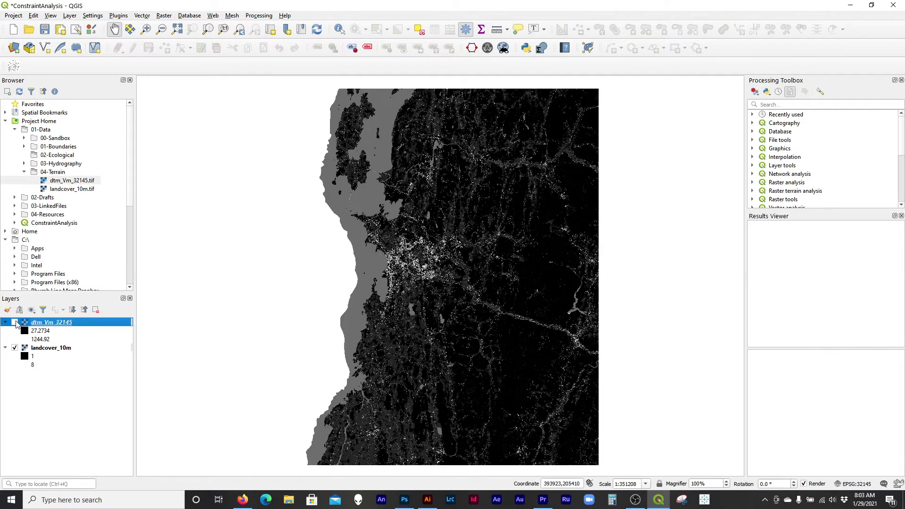
click(15, 322)
click(14, 322)
click(58, 349)
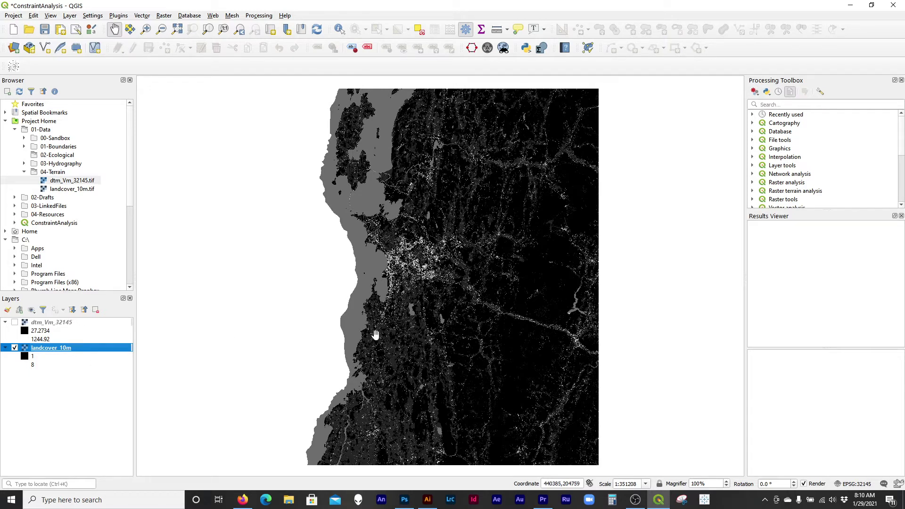
Step: Open the LandLandcov_BaseLC2016 text document from the 04-Resources folder of Tutorial-C
click(850, 5)
double_click(22, 165)
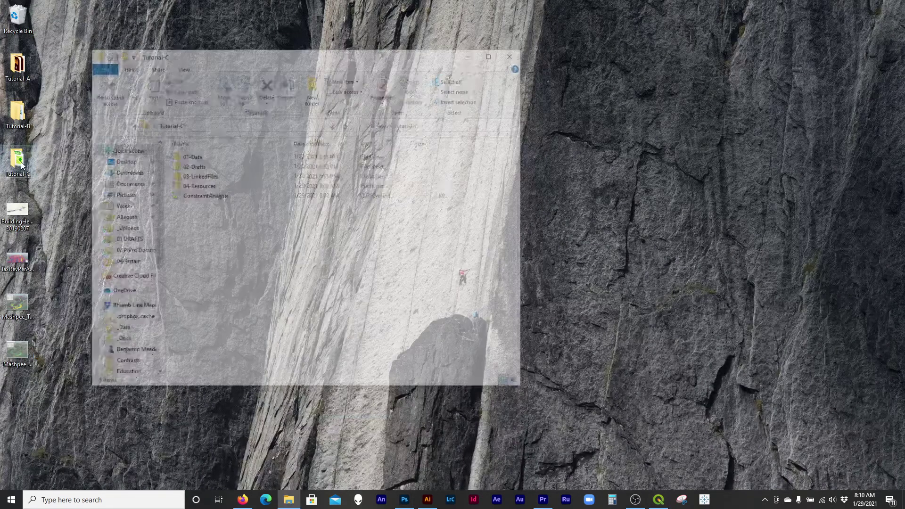
double_click(221, 188)
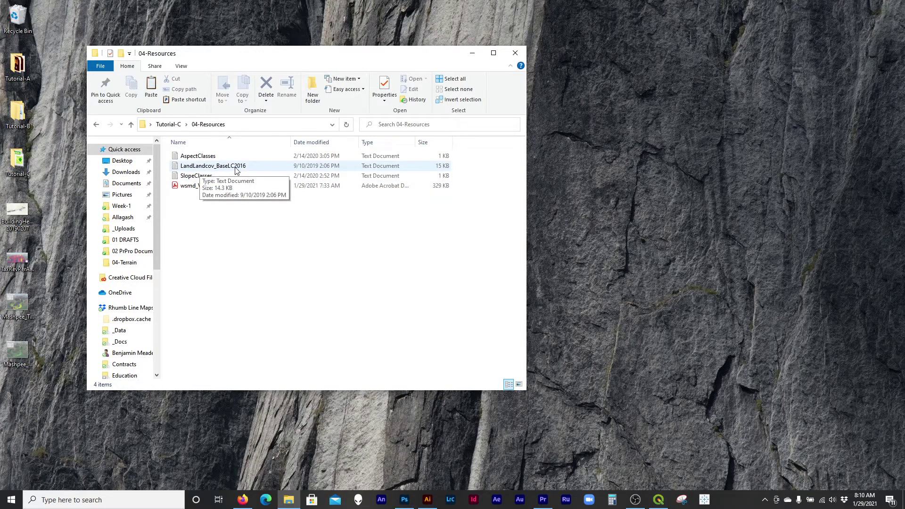
click(235, 170)
double_click(208, 168)
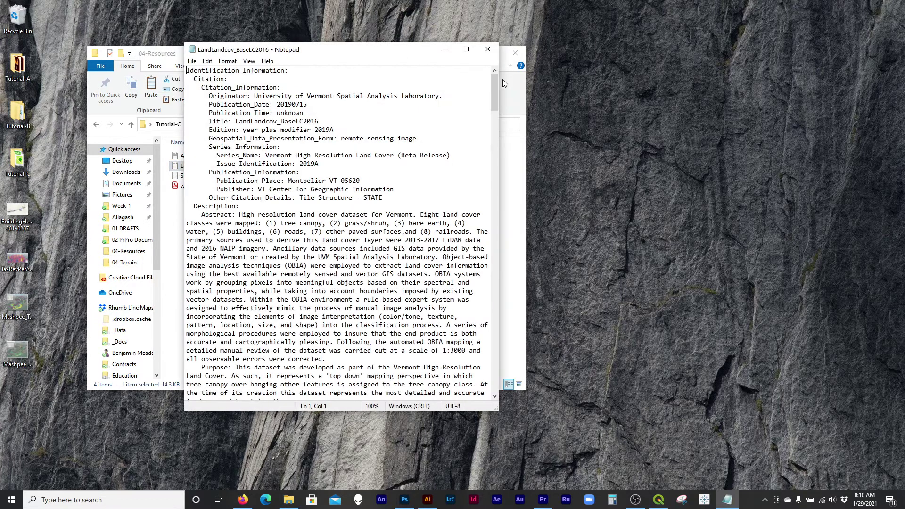
Step: Find the enumerated land cover codes and their class definitions in the metadata document
drag(496, 86, 494, 308)
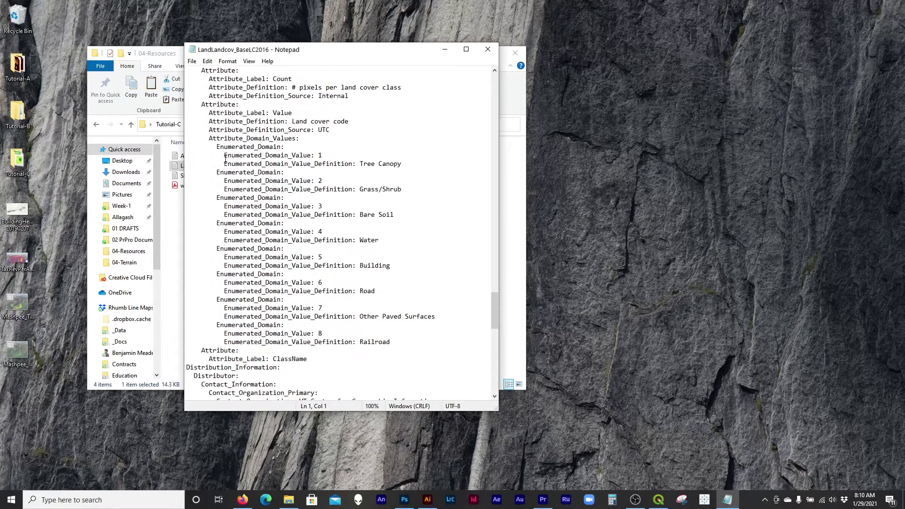
drag(218, 147, 300, 155)
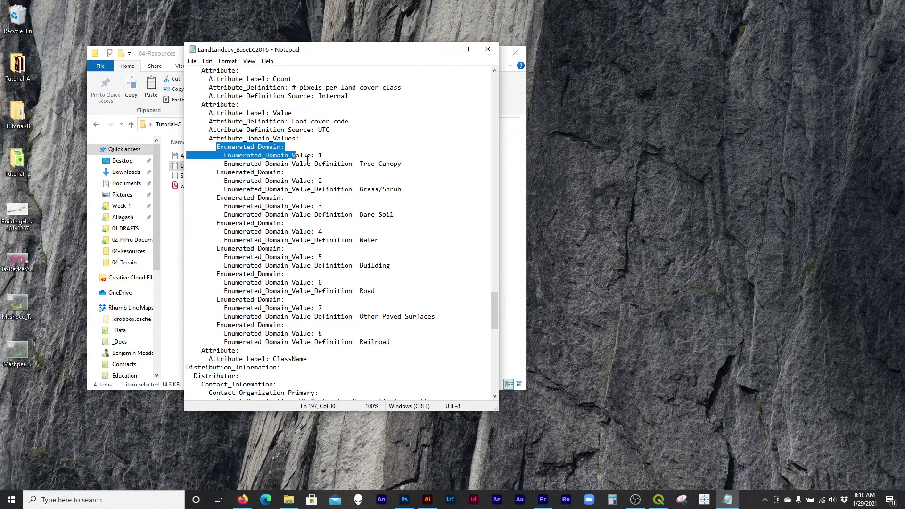
click(314, 156)
Step: Close the 04-Resources folder and arrange the QGIS window beside the Notepad metadata document
drag(350, 54, 717, 45)
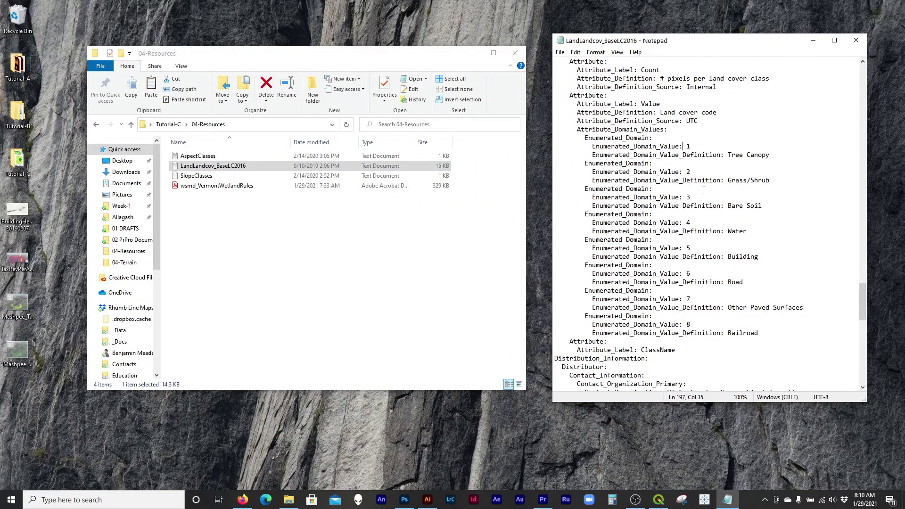
click(514, 54)
click(658, 500)
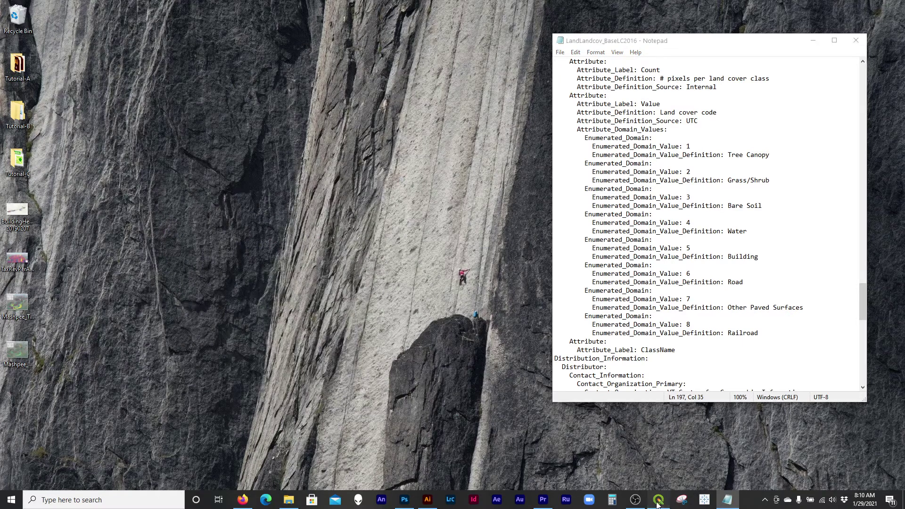
double_click(643, 11)
drag(540, 7, 474, 8)
drag(728, 237, 571, 237)
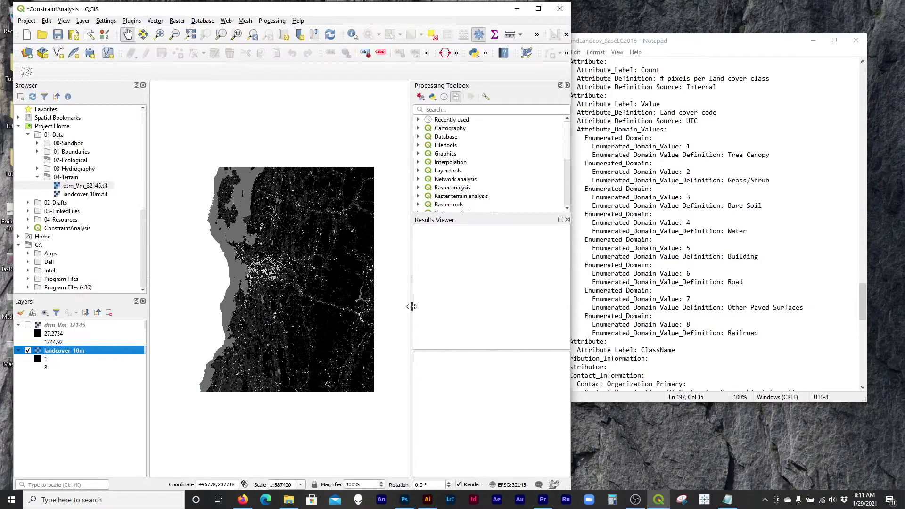
Step: Set landcover_10m to Paletted/Unique values rendering on Band 1, classify its values with random colors, and apply the symbology
drag(411, 305, 449, 307)
double_click(62, 356)
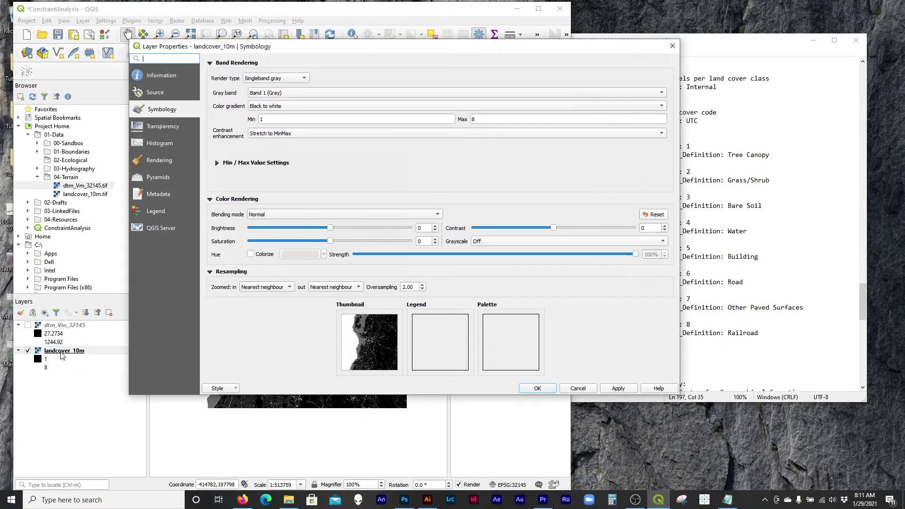
drag(273, 47, 159, 40)
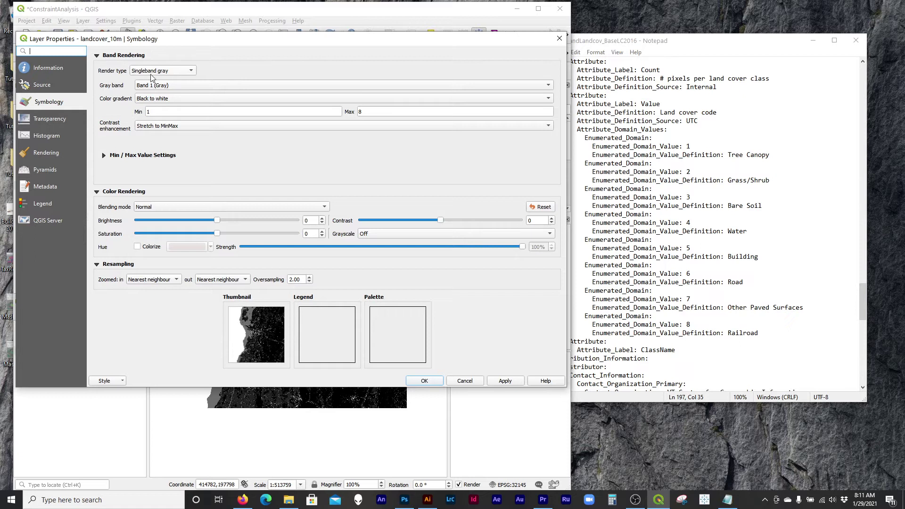
click(192, 70)
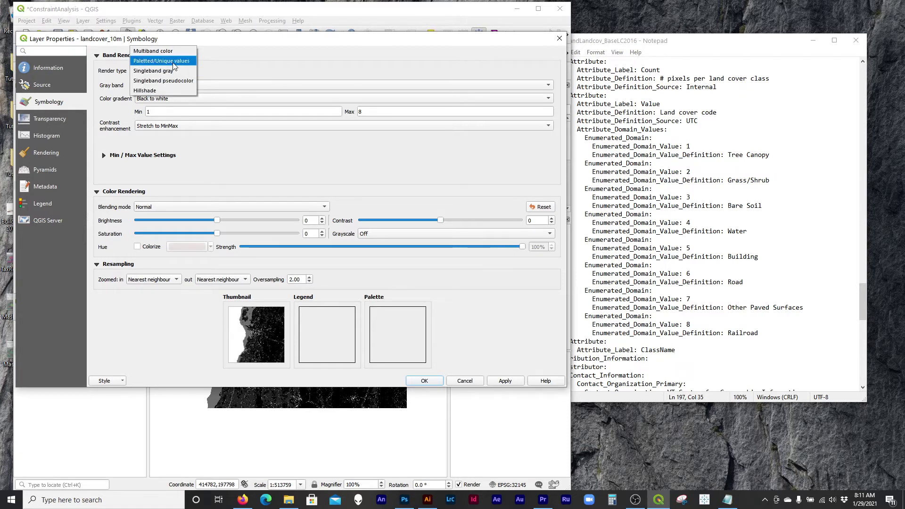
click(173, 61)
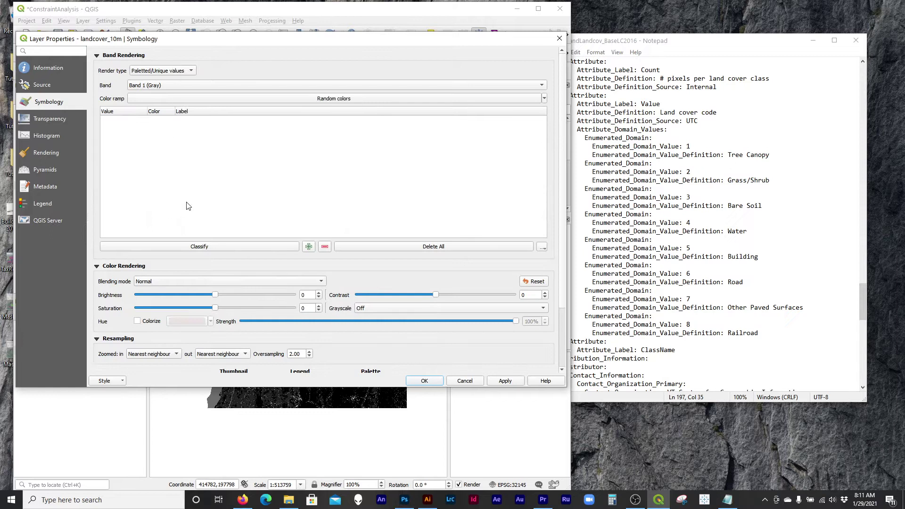
click(197, 247)
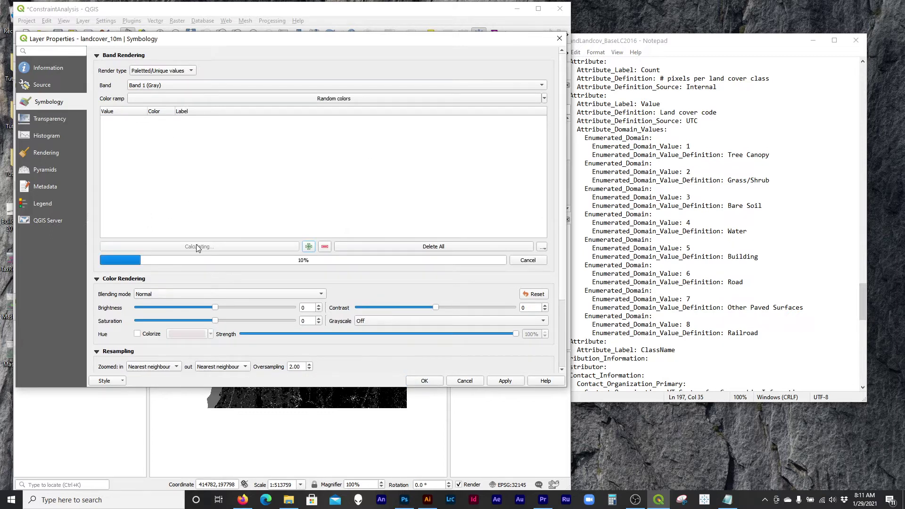
scroll(261, 160, down, 3)
scroll(261, 160, up, 1)
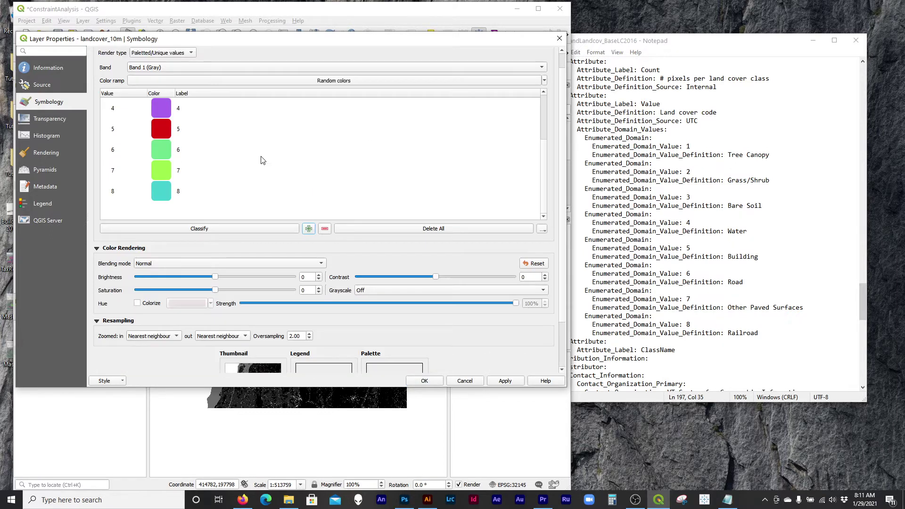
scroll(542, 168, up, 1)
click(511, 380)
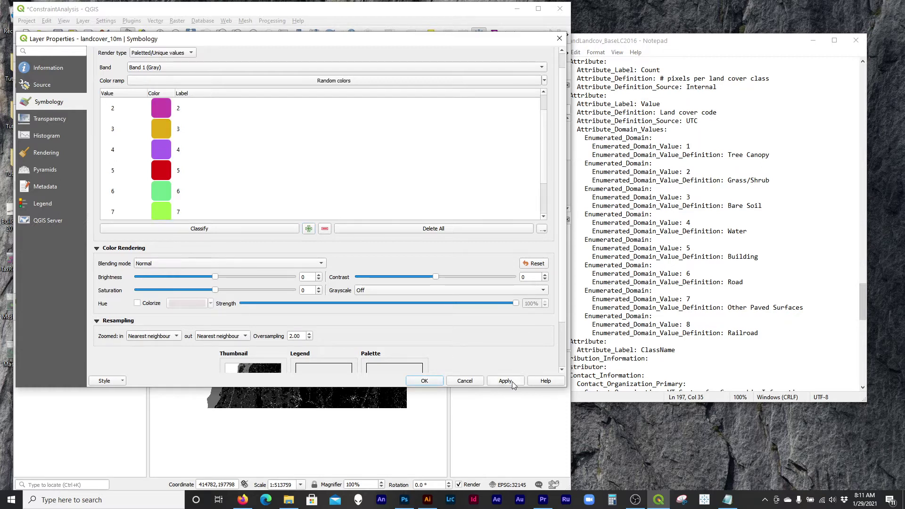
Step: Change the color of land cover value 1 (Tree Canopy) to a strong green
drag(298, 43, 313, 88)
scroll(262, 219, up, 2)
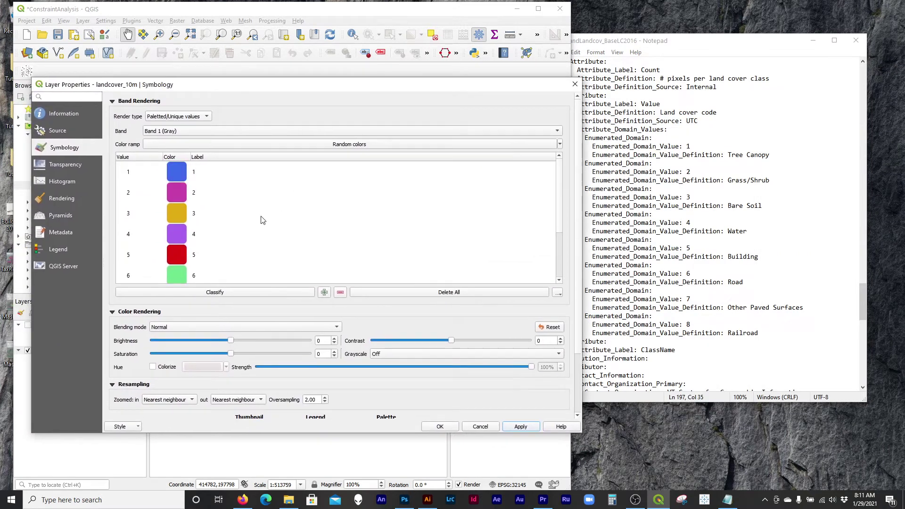
click(176, 173)
right_click(180, 175)
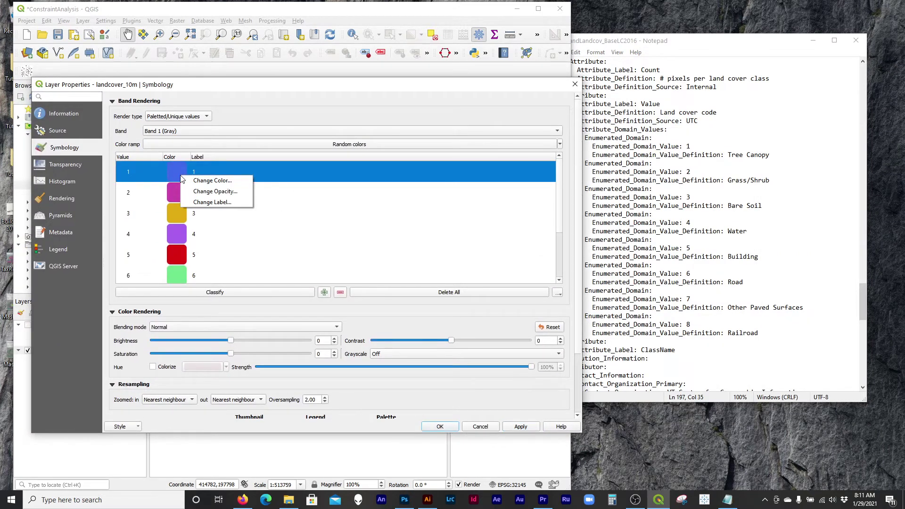
click(212, 183)
click(412, 244)
click(425, 226)
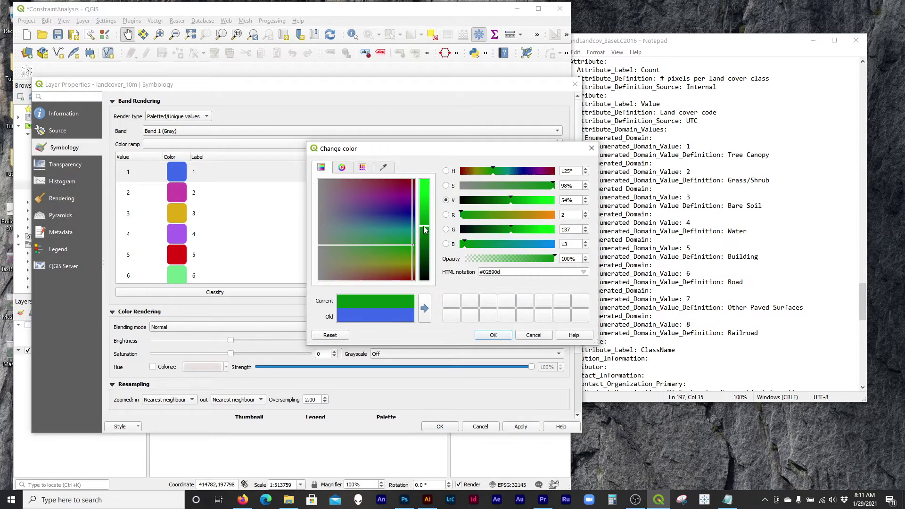
click(492, 336)
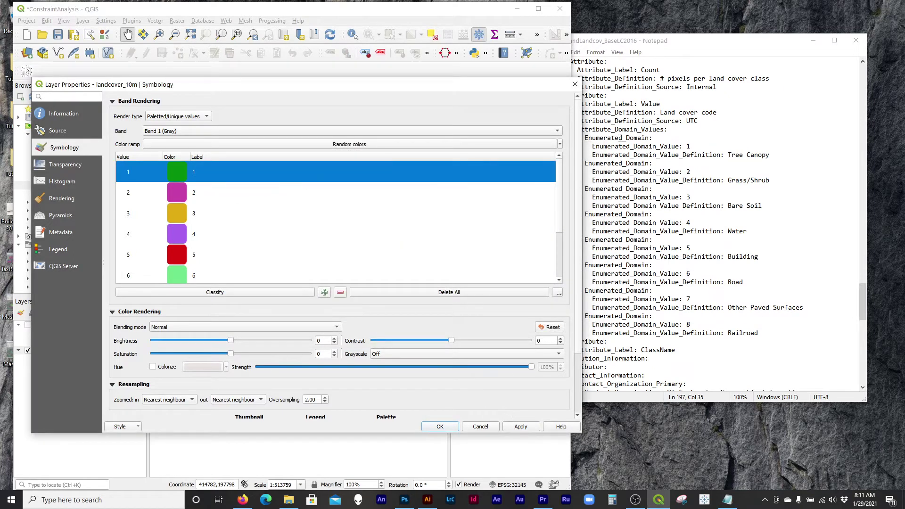
Step: Change the color of land cover value 2 (Grass/Shrub) to pale yellow #f4f7b7
click(168, 195)
right_click(182, 193)
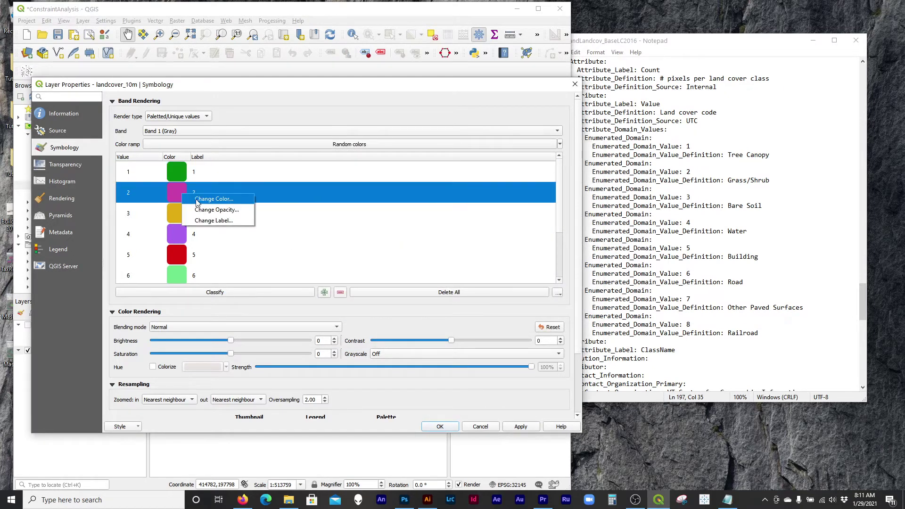
click(198, 199)
click(380, 264)
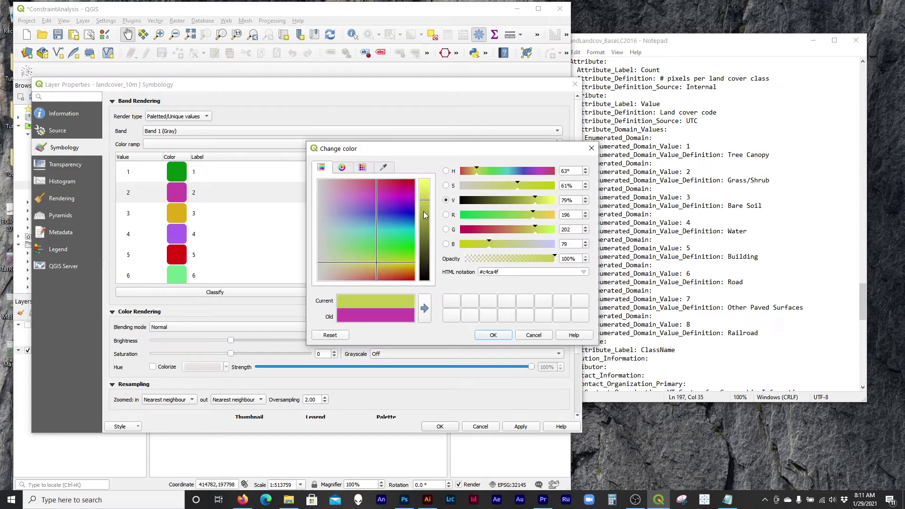
click(424, 182)
click(482, 186)
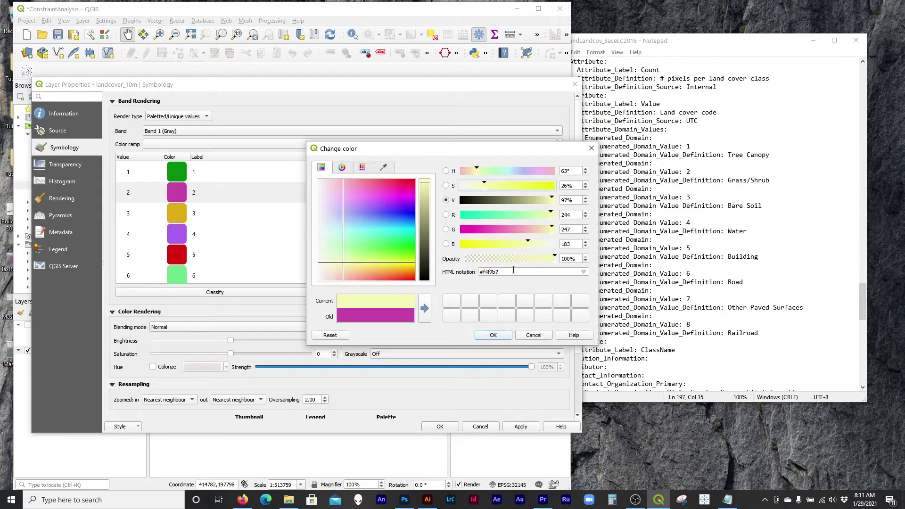
click(493, 335)
Step: Change the color of land cover value 8 (Railroad) to a muted brown and accept the layer's symbology
click(179, 219)
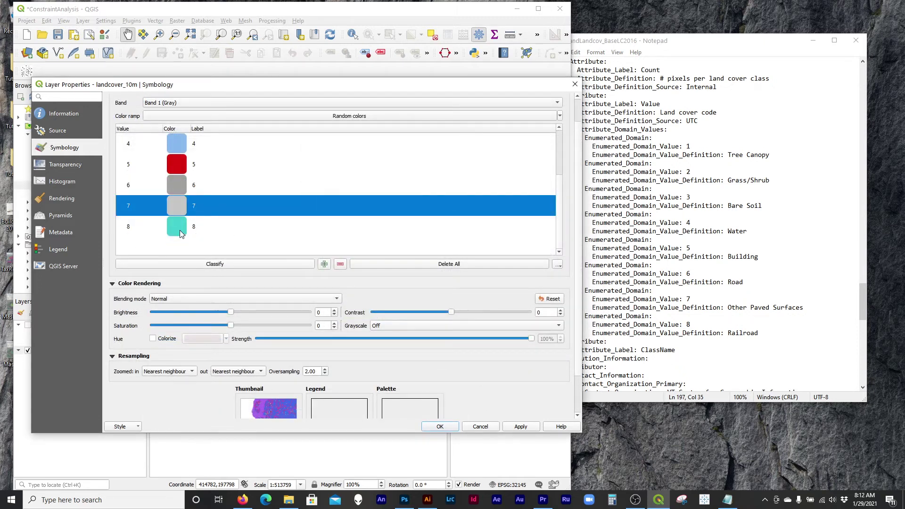
click(180, 230)
right_click(180, 228)
click(219, 235)
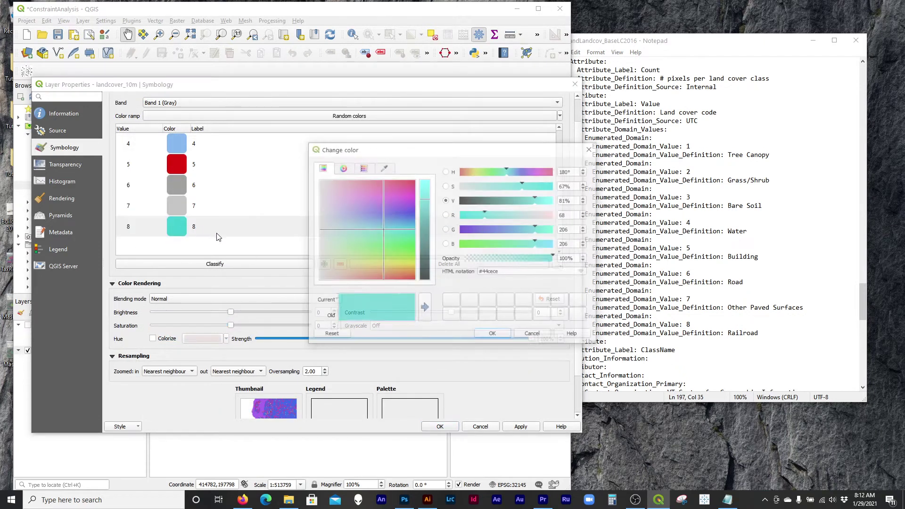
click(471, 171)
click(508, 185)
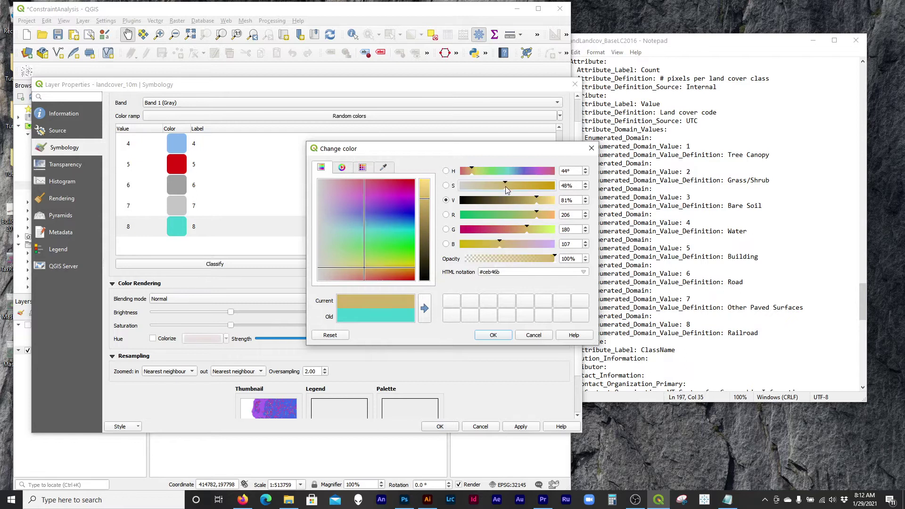
click(524, 201)
click(493, 335)
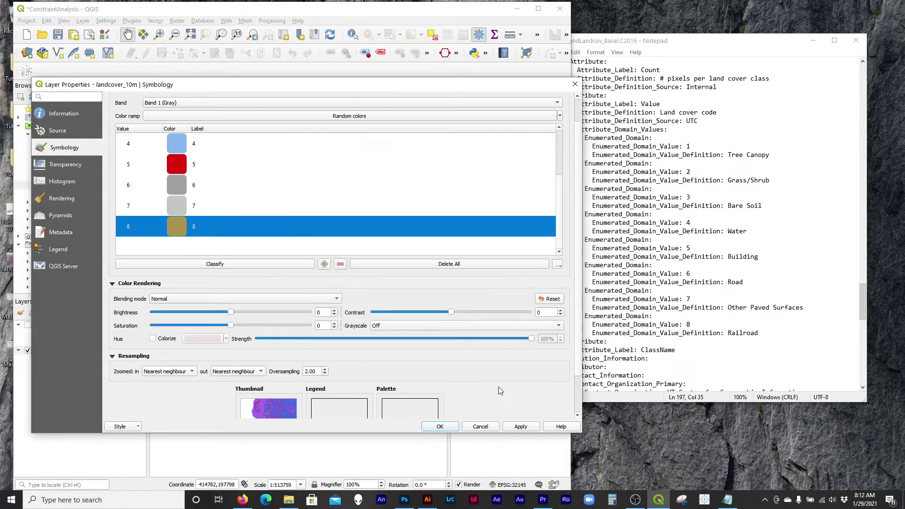
click(430, 427)
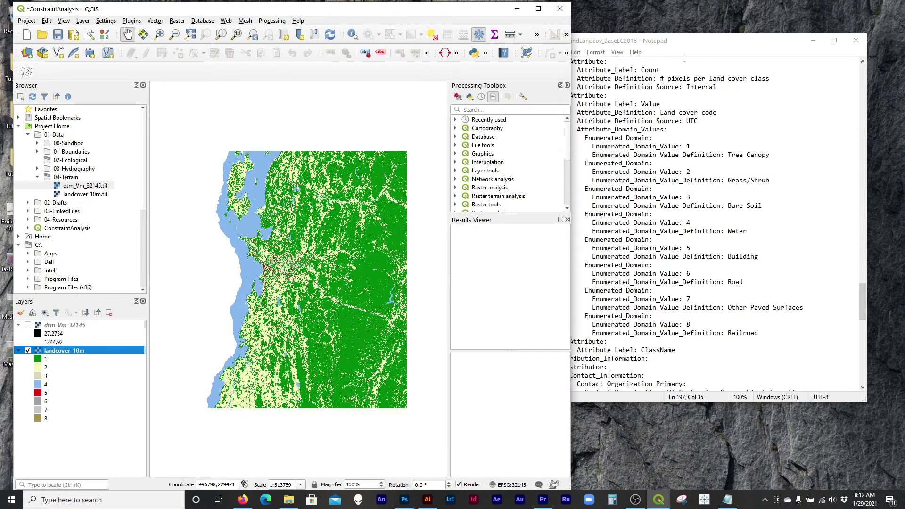
Step: Close the Notepad metadata document and maximize the QGIS window
click(856, 40)
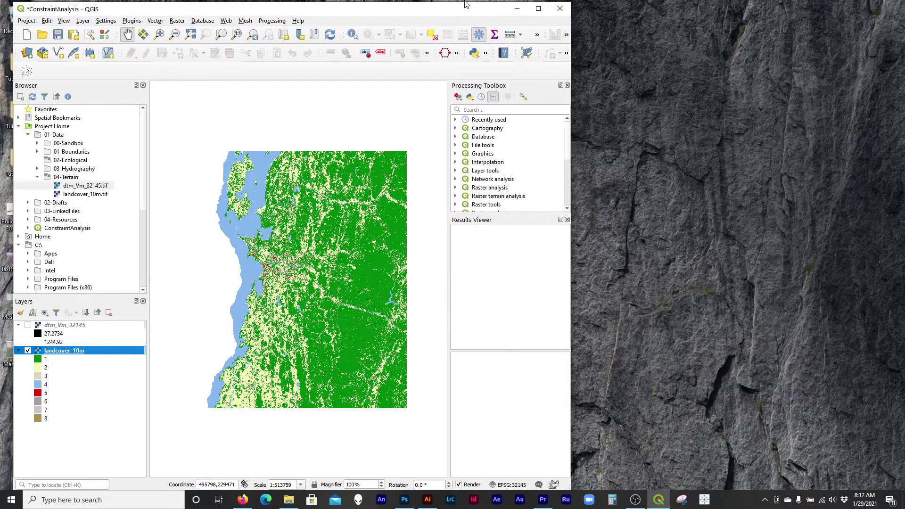
drag(443, 10, 542, 85)
double_click(542, 84)
Step: Examine the classified land cover map against its legend, focusing on water value 4, with landcover_10m as the active layer
scroll(480, 357, up, 4)
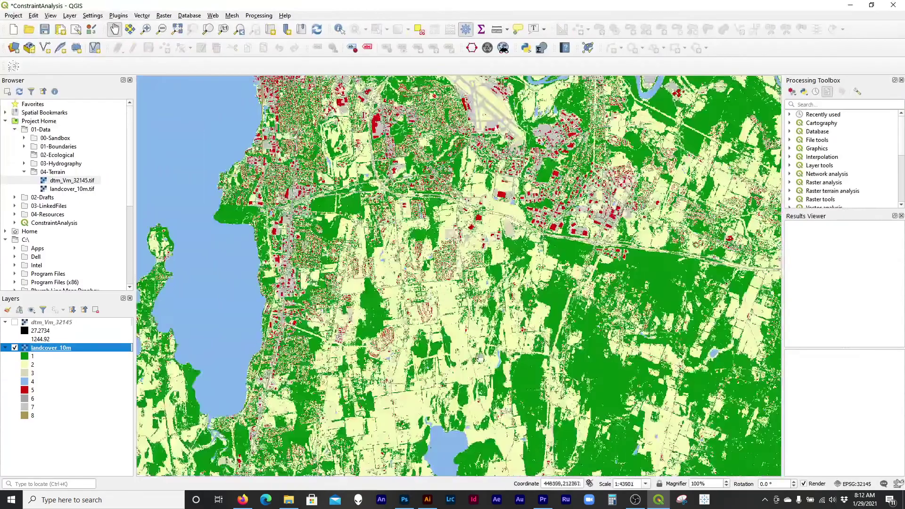
drag(480, 357, 576, 230)
scroll(404, 266, down, 1)
drag(444, 337, 463, 240)
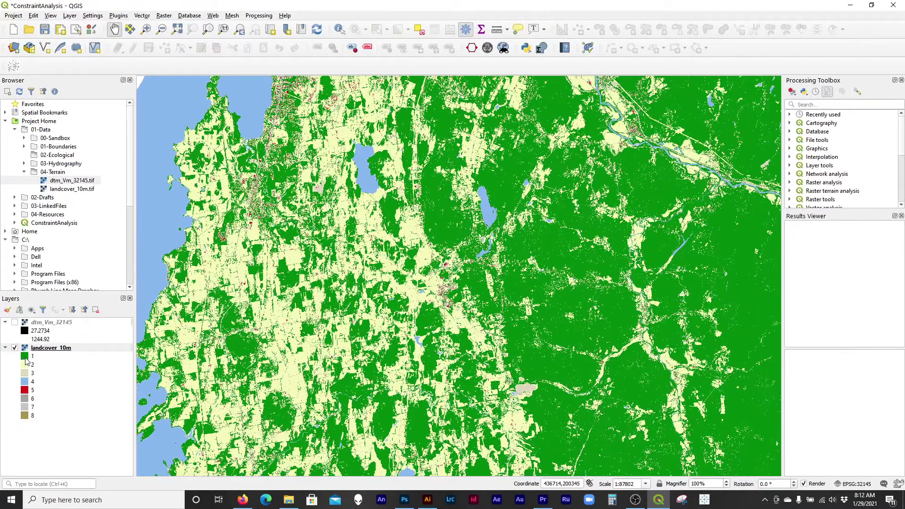
click(27, 383)
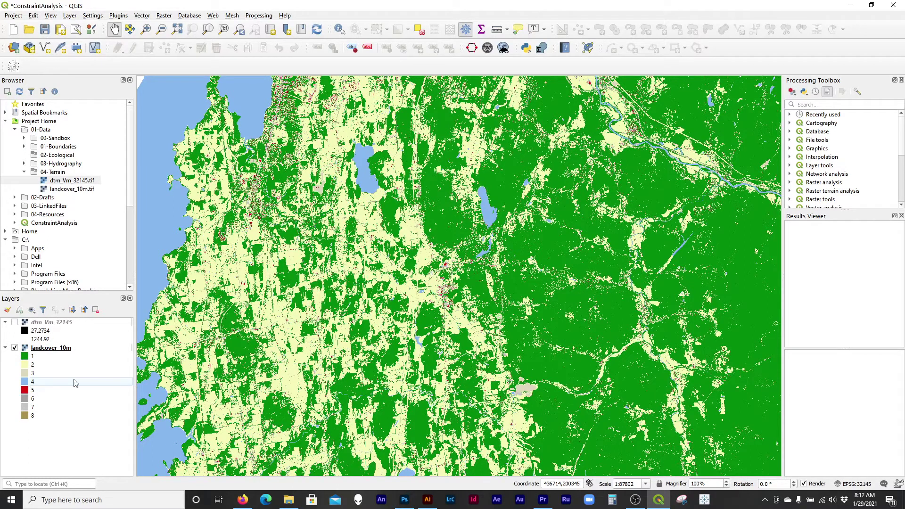
drag(539, 191, 461, 156)
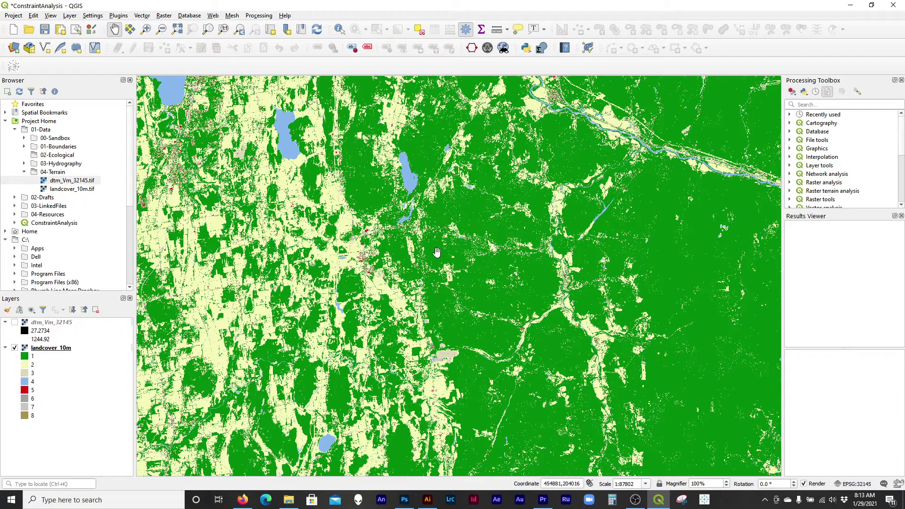
click(88, 348)
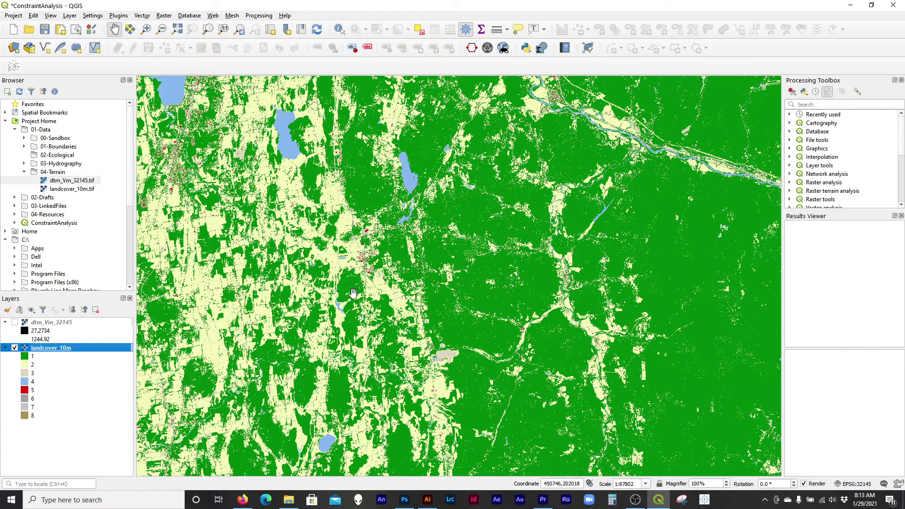
drag(353, 293, 384, 279)
Step: Enter the Raster Calculator expression "landcover_10m@1" = 4 to isolate the water class
click(163, 16)
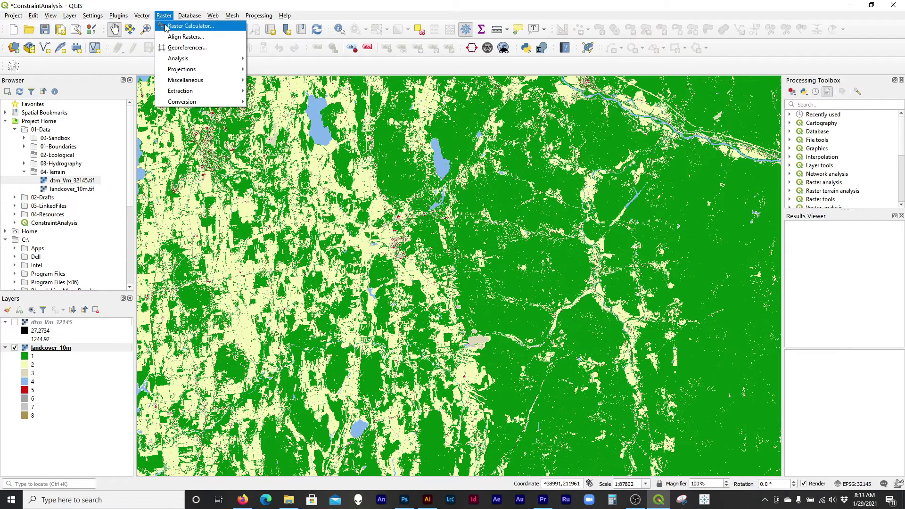
click(189, 26)
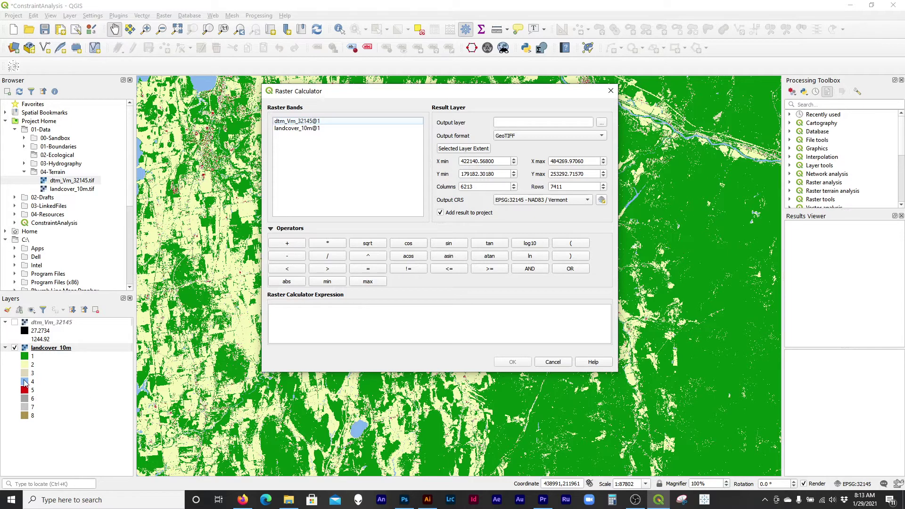
click(305, 121)
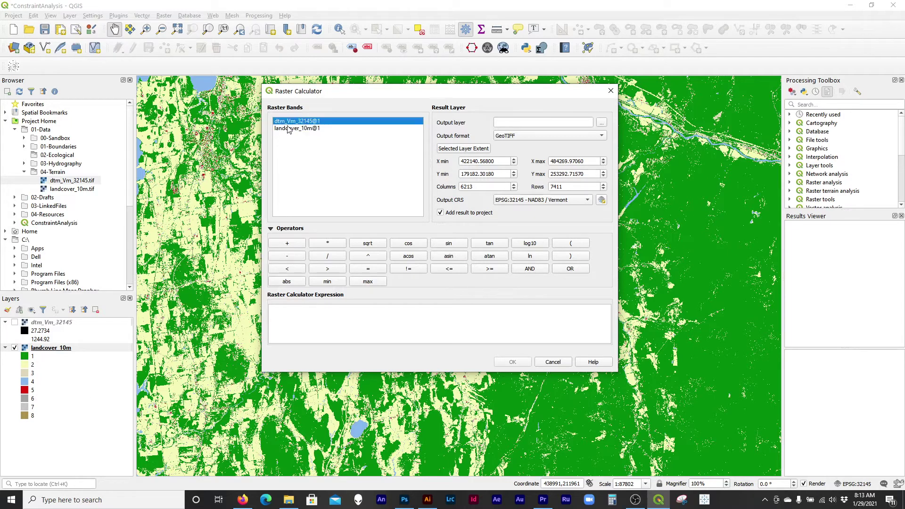
click(330, 129)
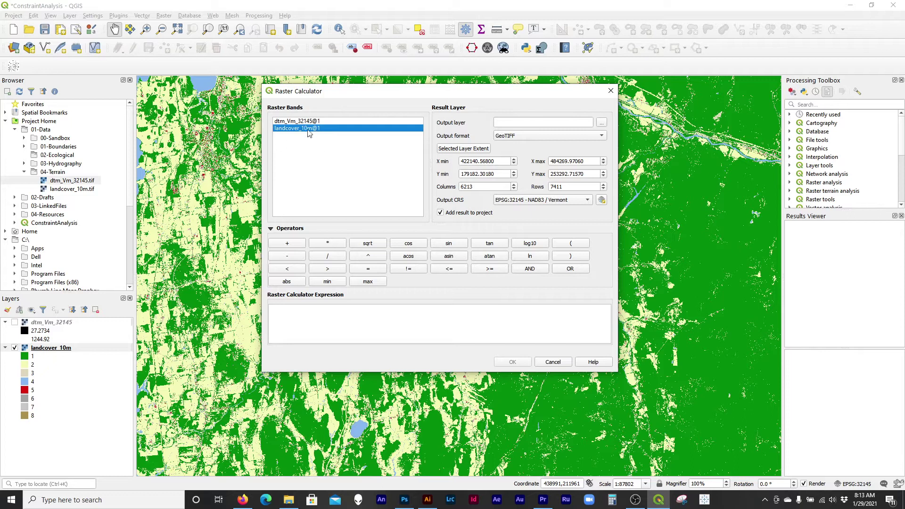
click(323, 123)
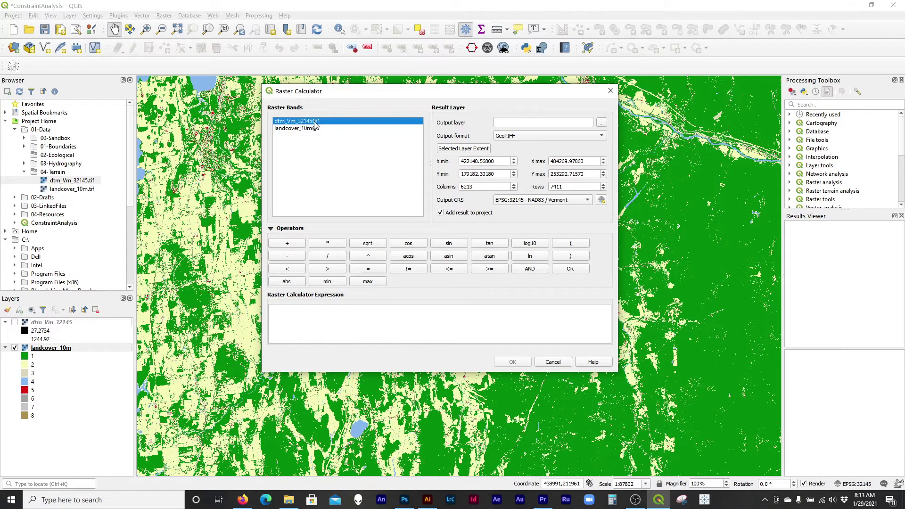
click(319, 130)
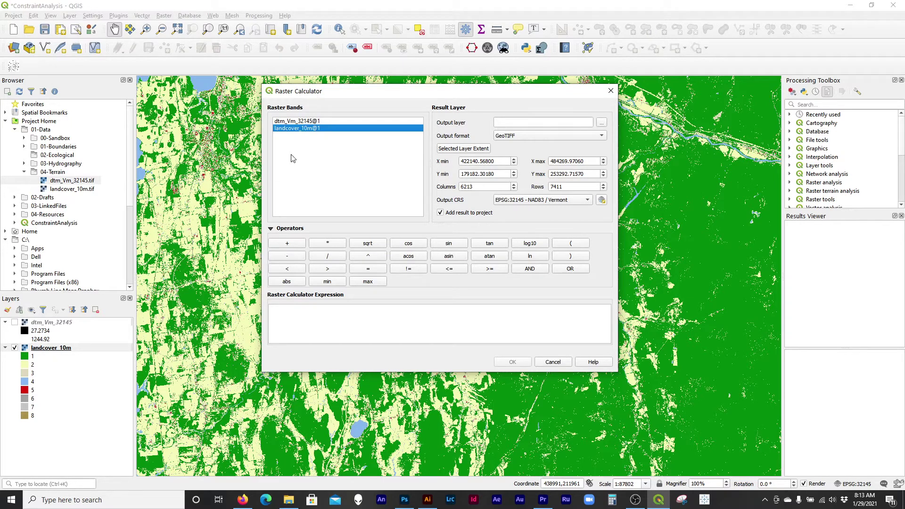
double_click(319, 128)
click(366, 273)
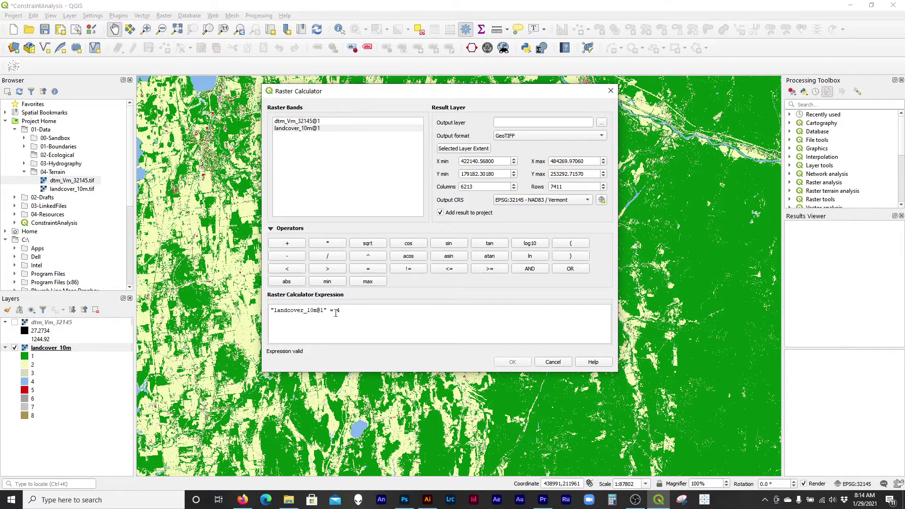
mouse_move(337, 314)
mouse_down()
mouse_move(269, 311)
mouse_move(340, 311)
mouse_up()
Step: Save the raster calculation output as water in the Tutorial-C project's 01-Data/04-Terrain folder and run the calculation
click(601, 123)
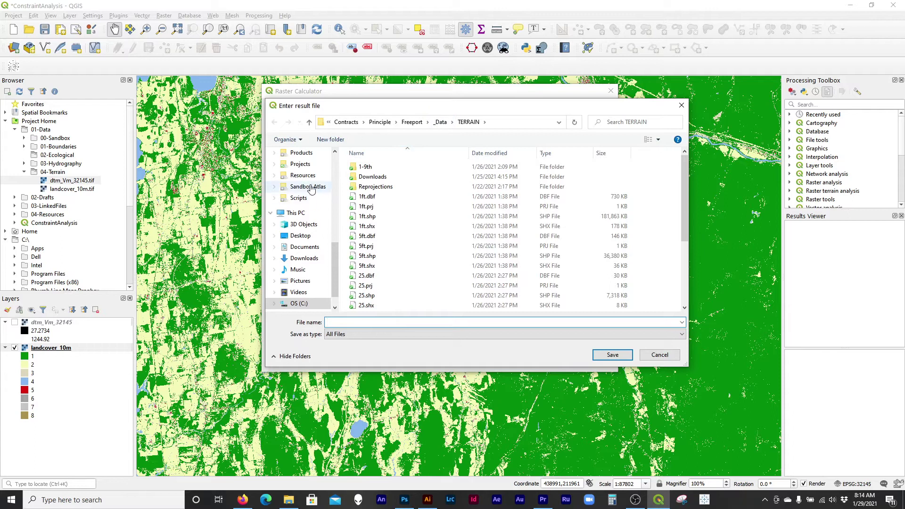
scroll(310, 191, up, 2)
click(301, 280)
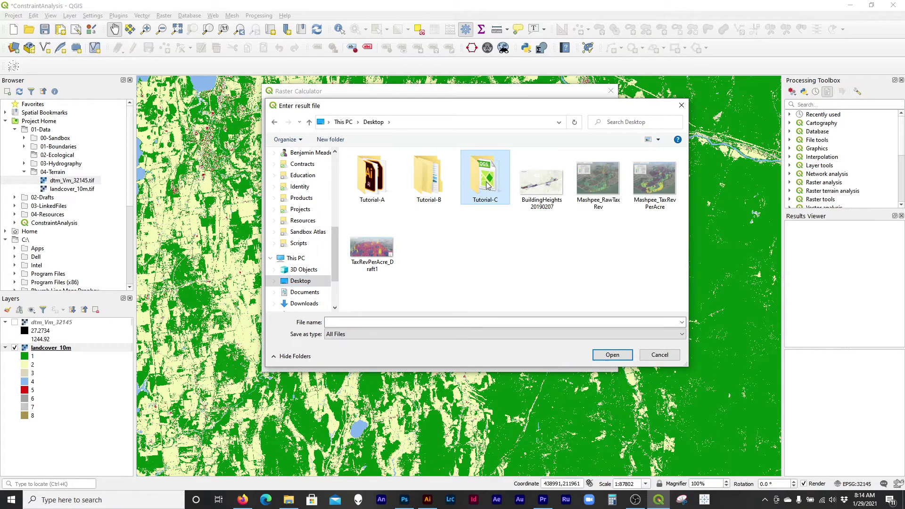
double_click(488, 185)
double_click(365, 167)
double_click(383, 206)
click(433, 323)
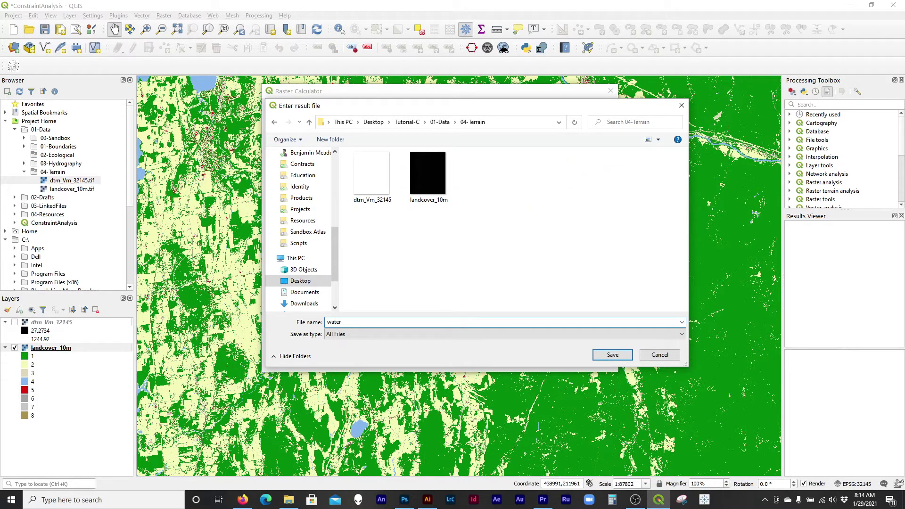
click(612, 355)
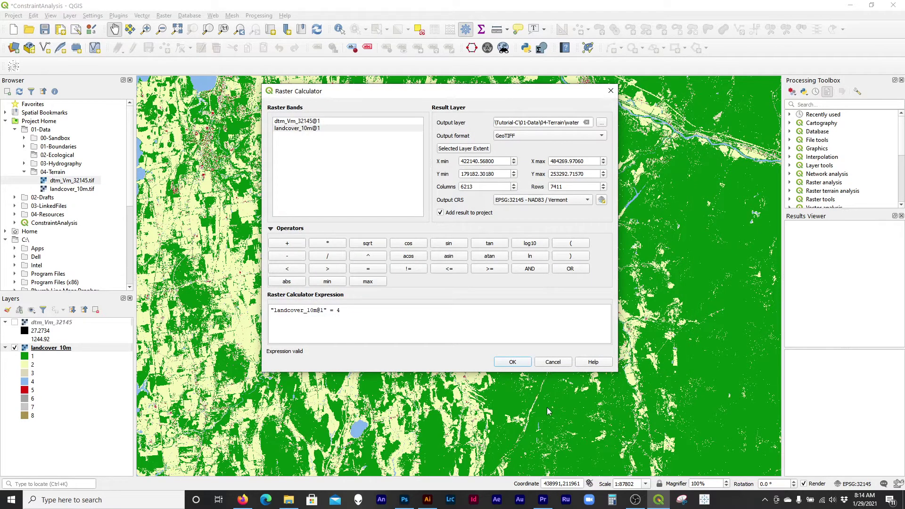
click(513, 362)
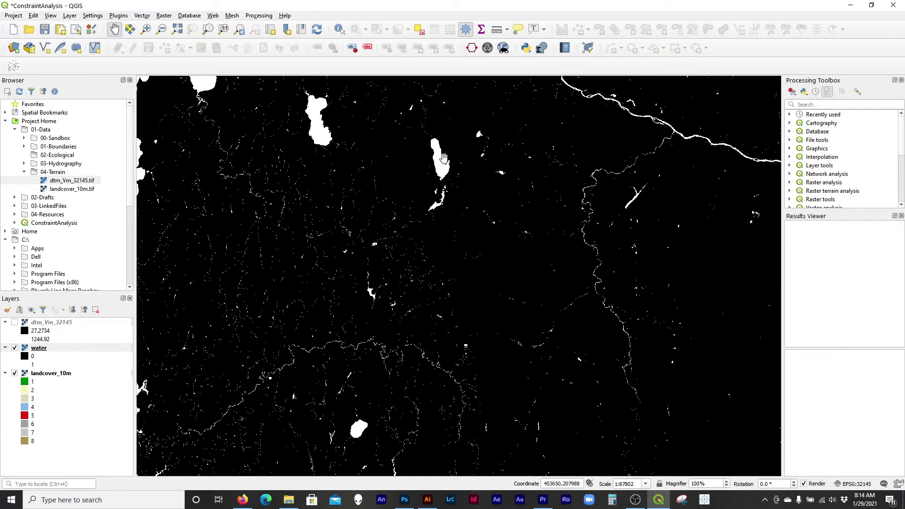
drag(382, 236, 370, 264)
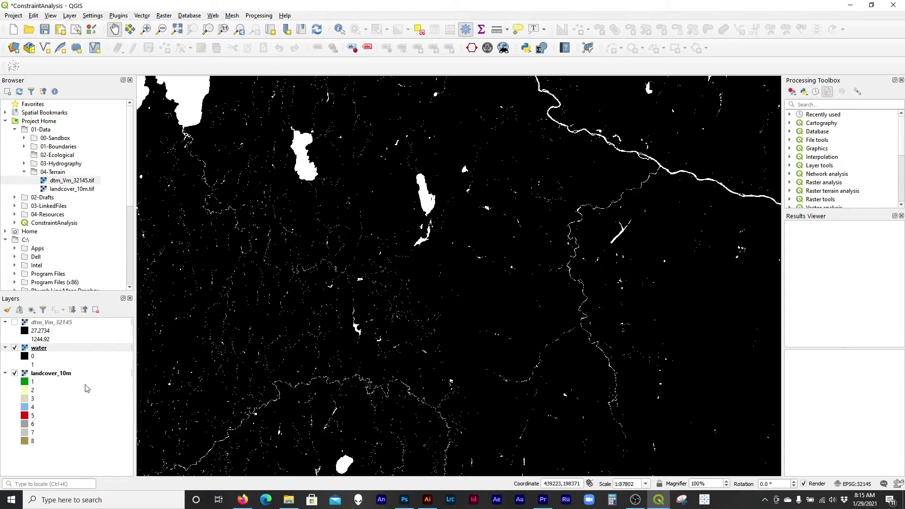
Step: Enter the Raster Calculator expression ("landcover_10m@1" = 1) OR ("landcover_10m@1" = 2) in a new calculation
click(165, 17)
click(171, 27)
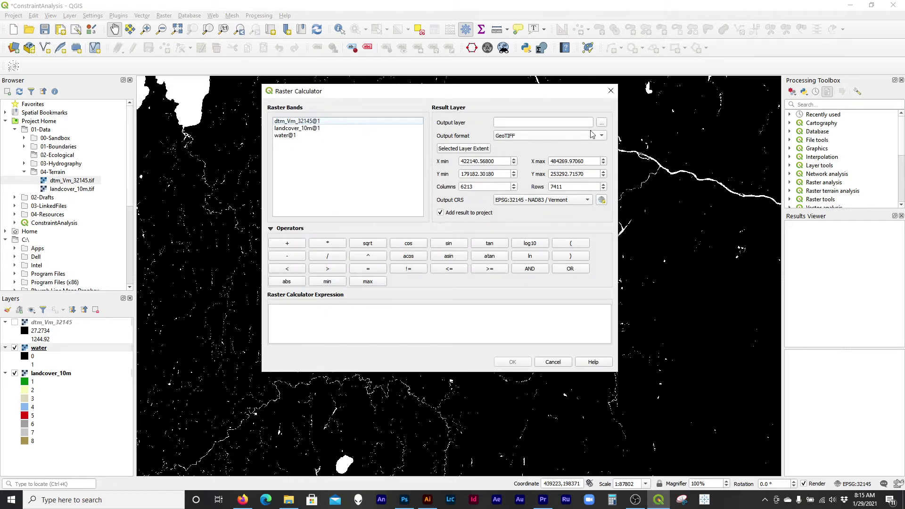
click(313, 129)
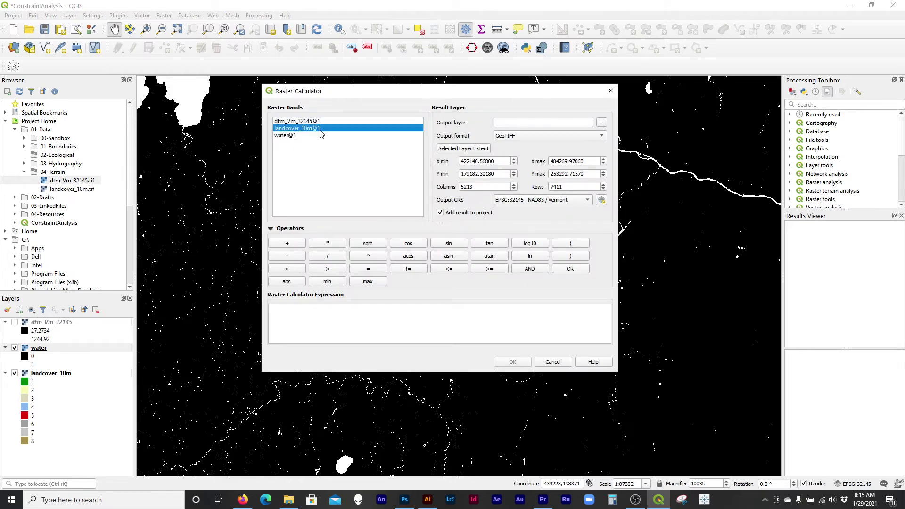
double_click(315, 132)
click(340, 312)
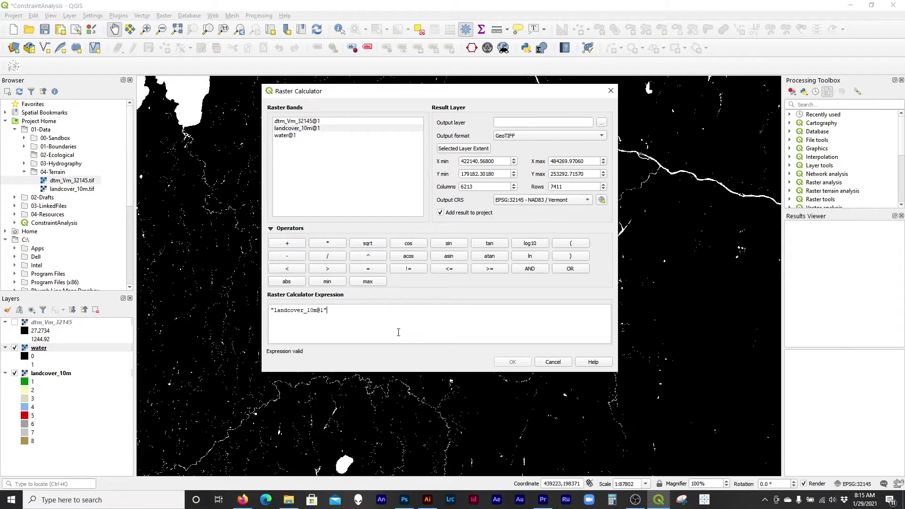
text(= 1))
key(Home)
text(()
text(OR)
click(322, 123)
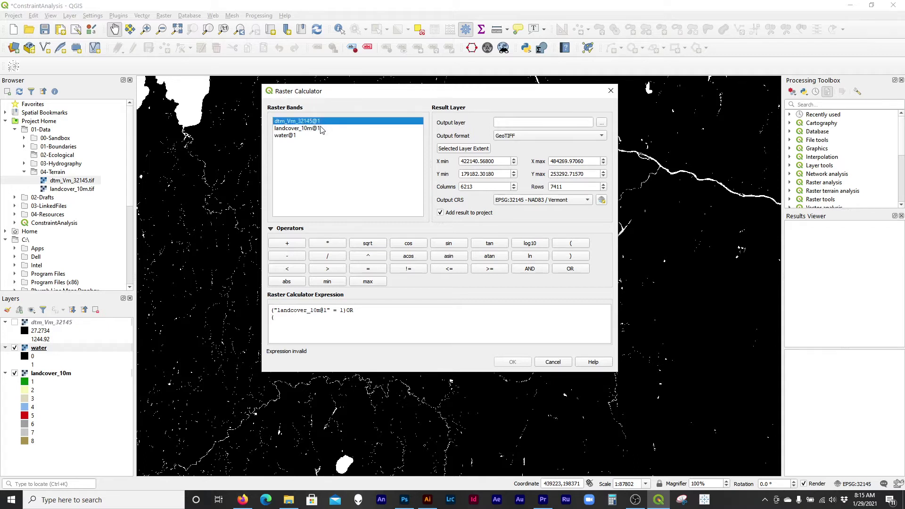
double_click(322, 129)
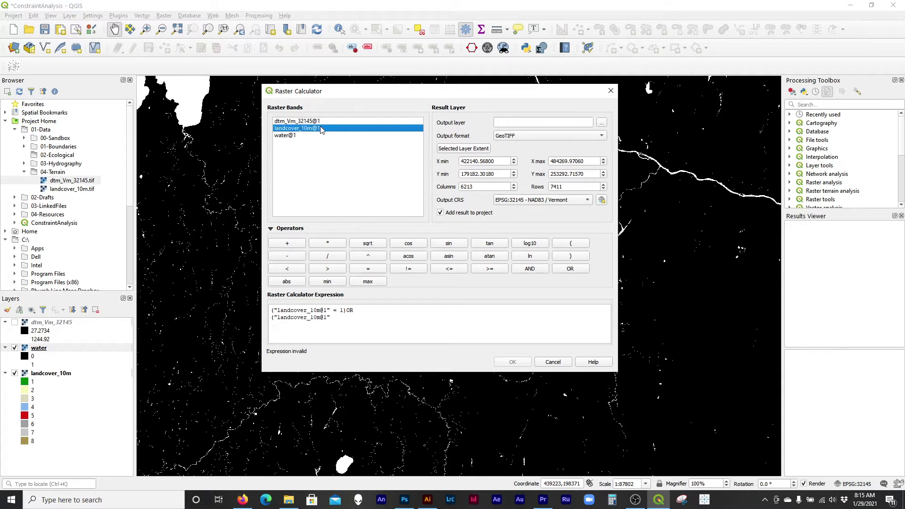
click(426, 329)
text(= 2))
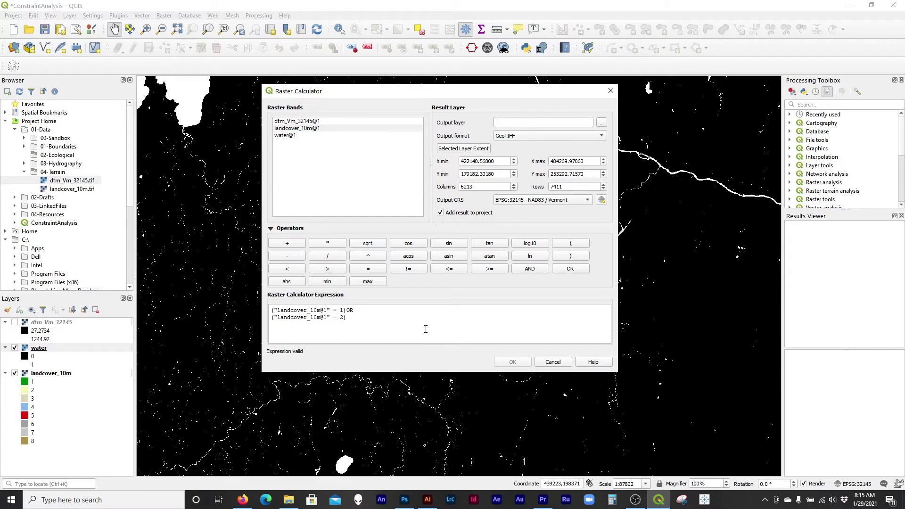
Step: Change the OR between the two land cover conditions to AND, and clear the whole expression
text( OR)
double_click(350, 312)
click(310, 311)
double_click(349, 311)
key(BackSpace)
key(BackSpace)
key(BackSpace)
drag(363, 319, 263, 311)
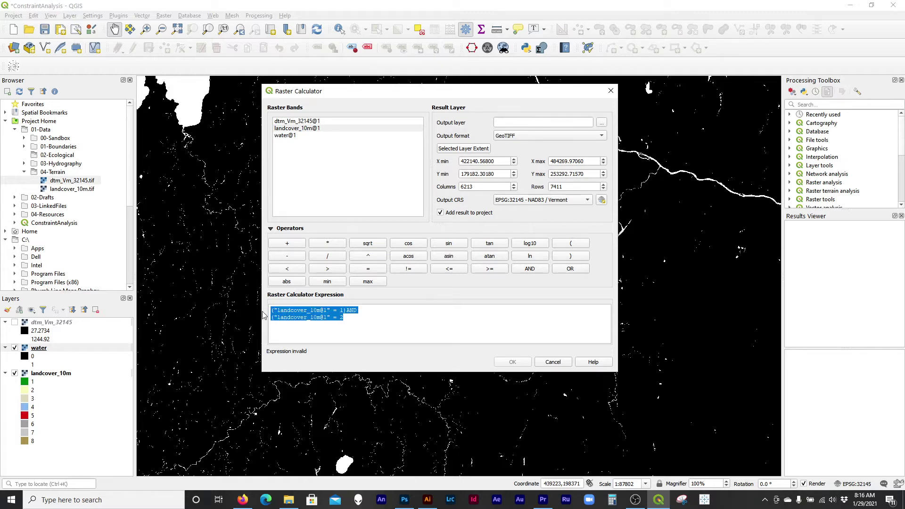
key(Delete)
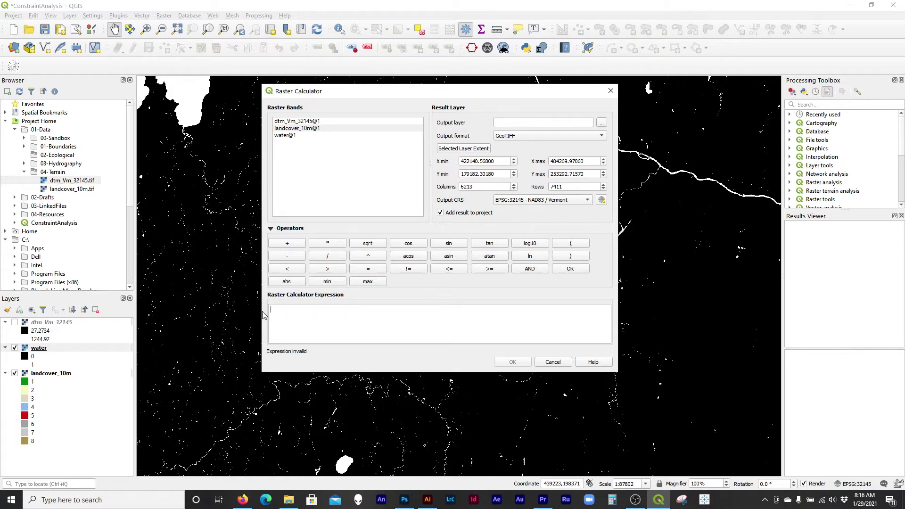
Step: Enter the Raster Calculator expression "landcover_10m@1" != 4 to isolate everything that is not water
double_click(302, 128)
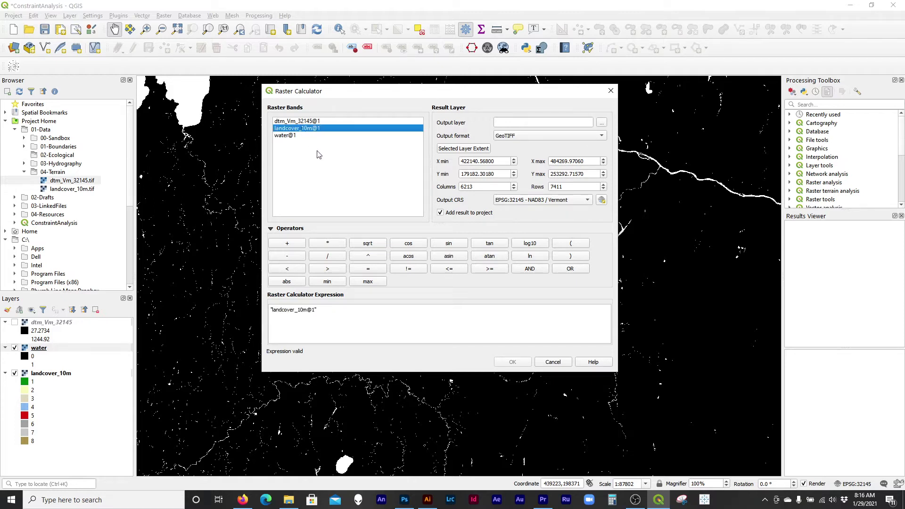
click(419, 270)
text(4)
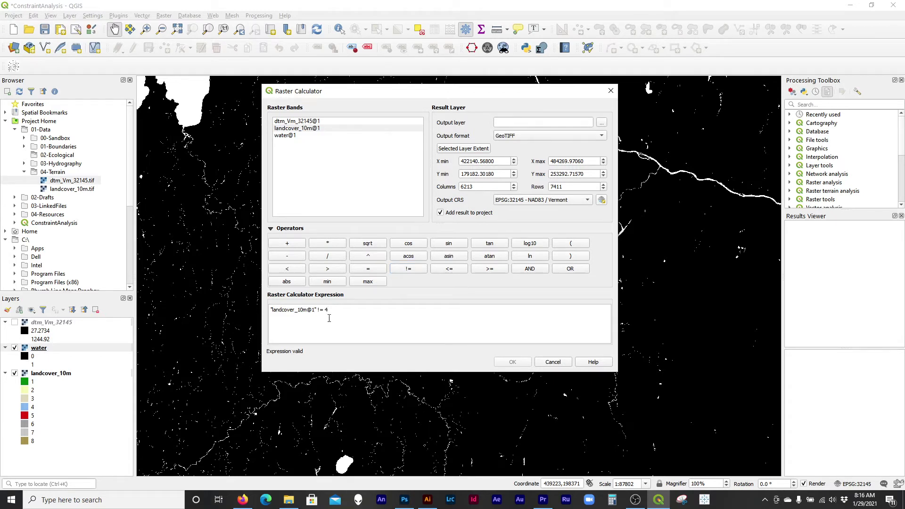
drag(271, 310, 318, 310)
click(323, 310)
Step: Save the output as not-water in the 04-Terrain folder, run the calculation and inspect the resulting raster's full extent
click(602, 123)
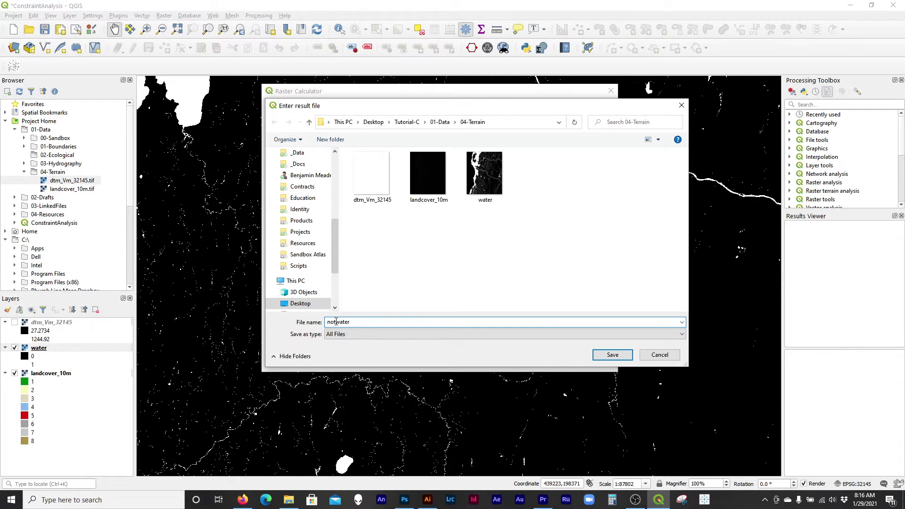
text(-)
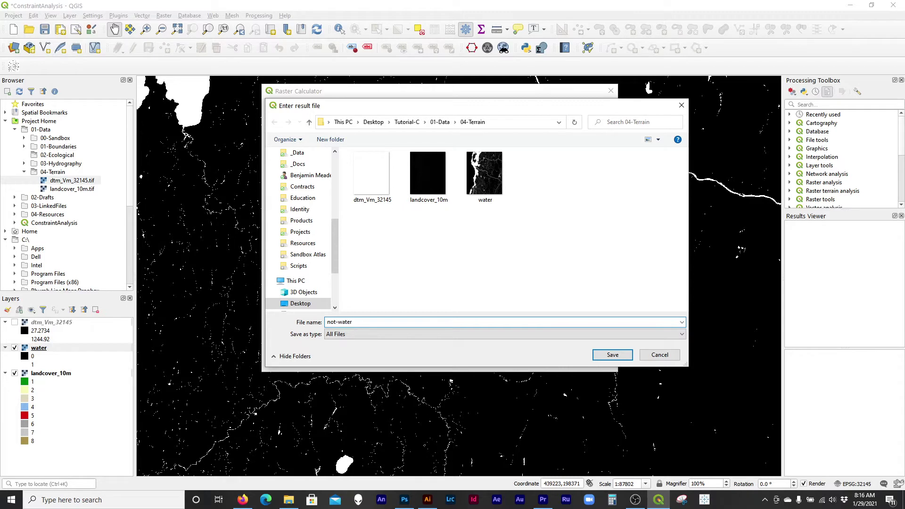
click(614, 355)
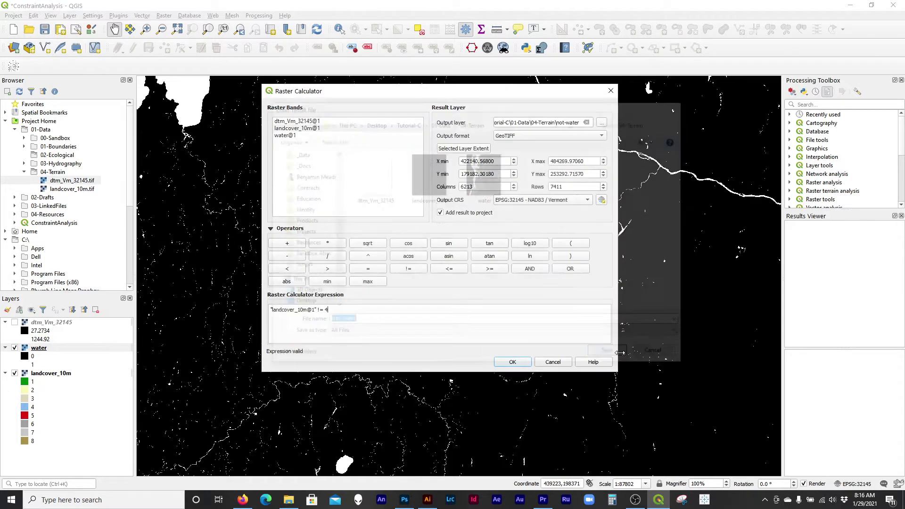
click(513, 362)
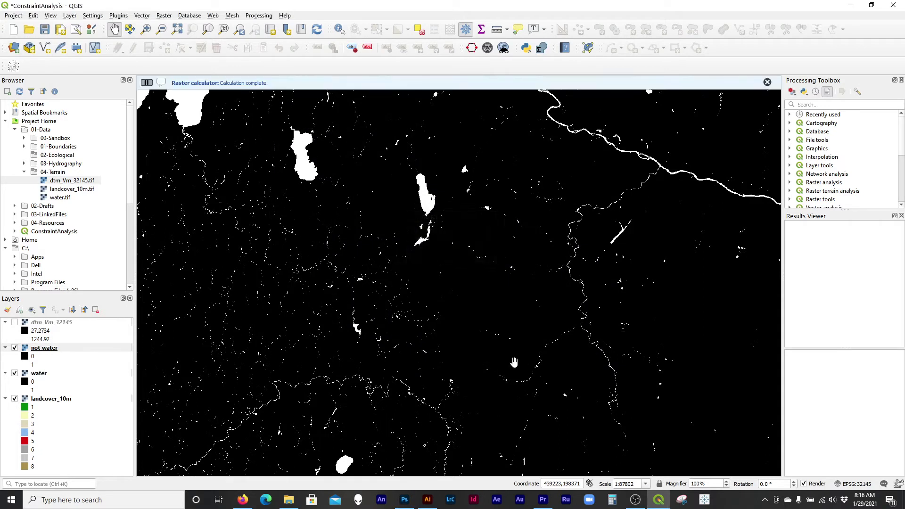
scroll(417, 297, down, 1)
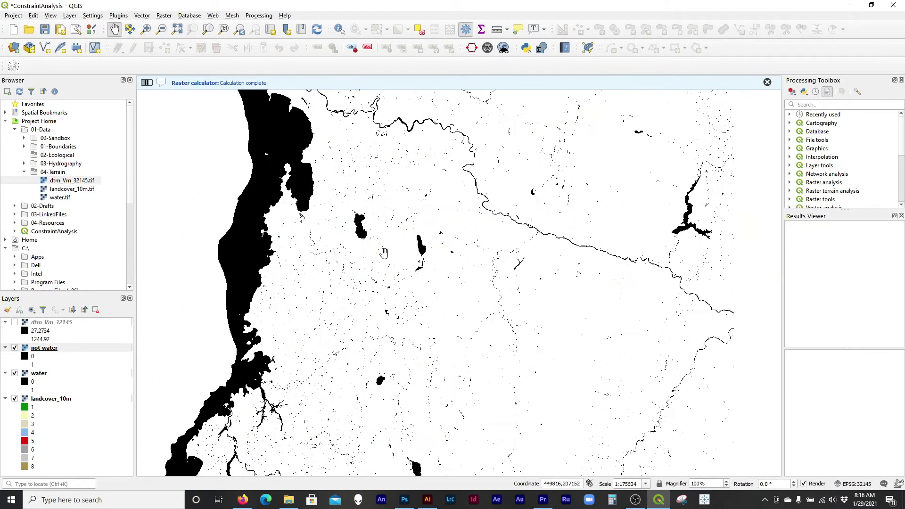
scroll(388, 290, down, 1)
drag(383, 346, 366, 376)
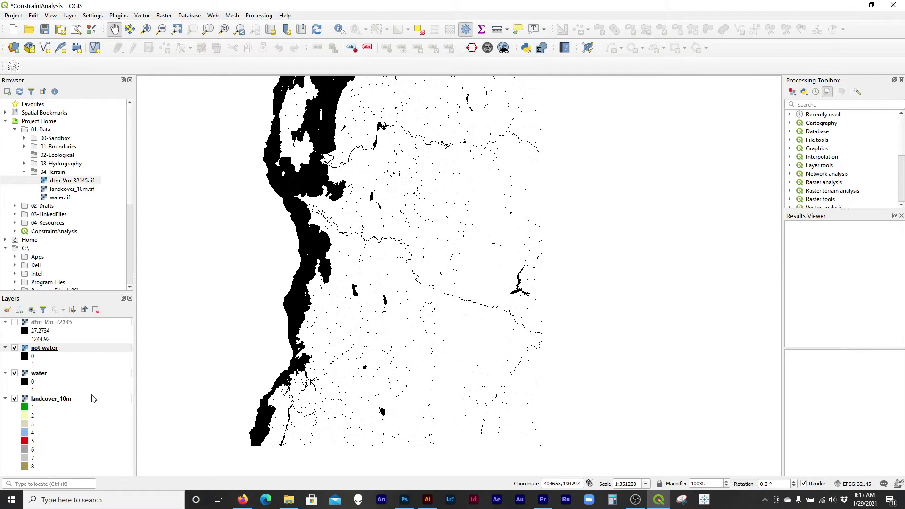
Step: Remove the water and not-water layers from the project, keeping landcover_10m
click(51, 353)
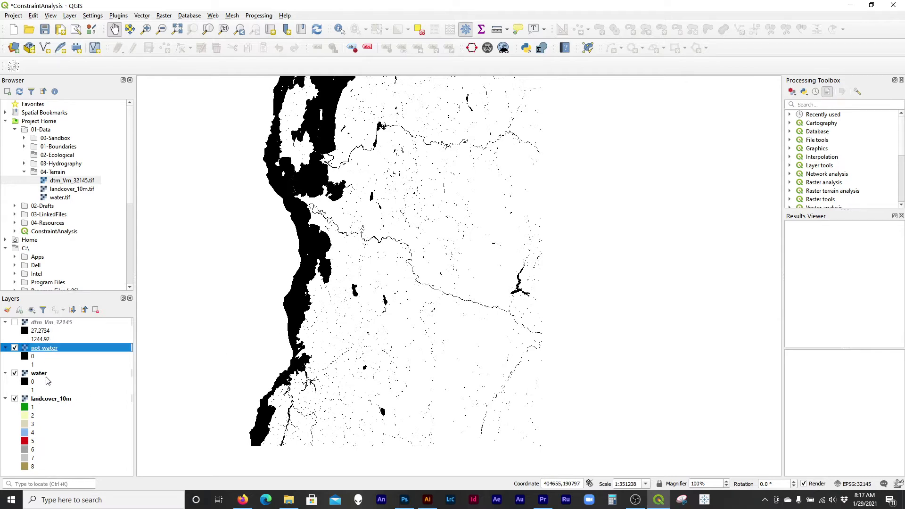
ctrl+click(46, 377)
ctrl+click(62, 400)
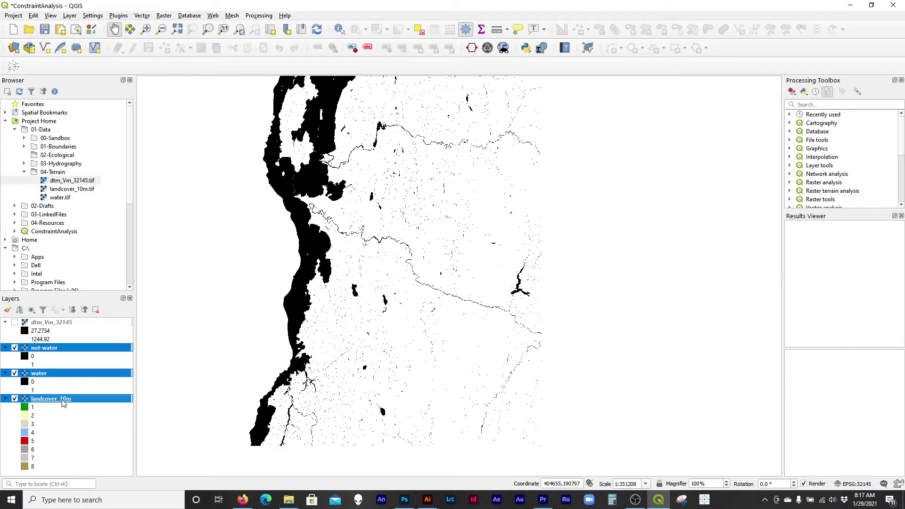
right_click(66, 402)
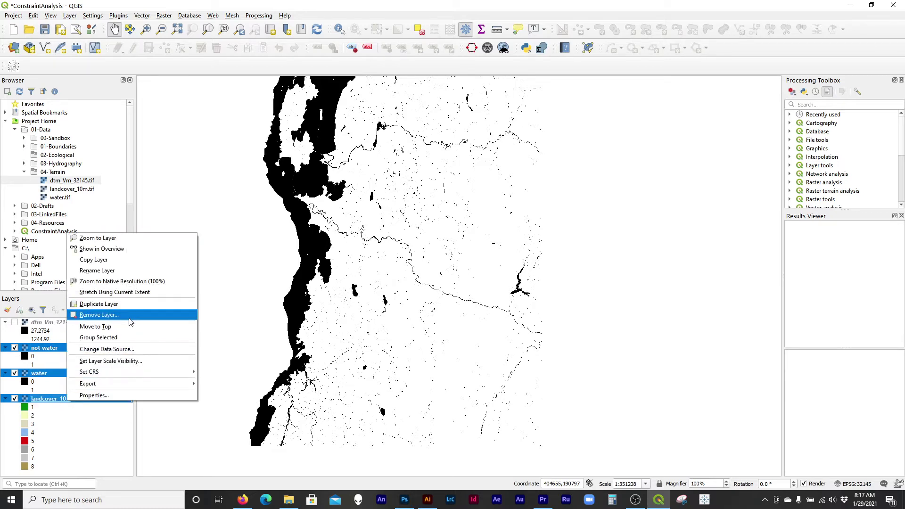
click(37, 375)
ctrl+click(44, 348)
right_click(43, 348)
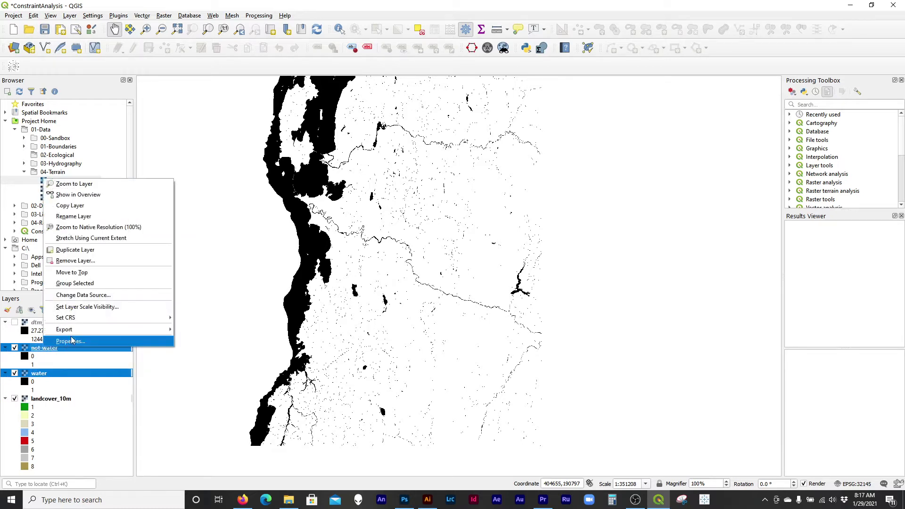
click(100, 262)
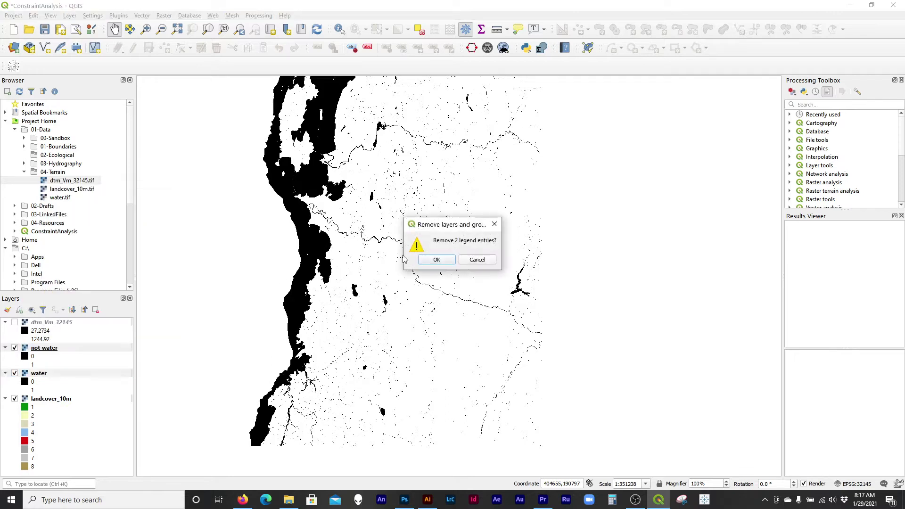
click(437, 259)
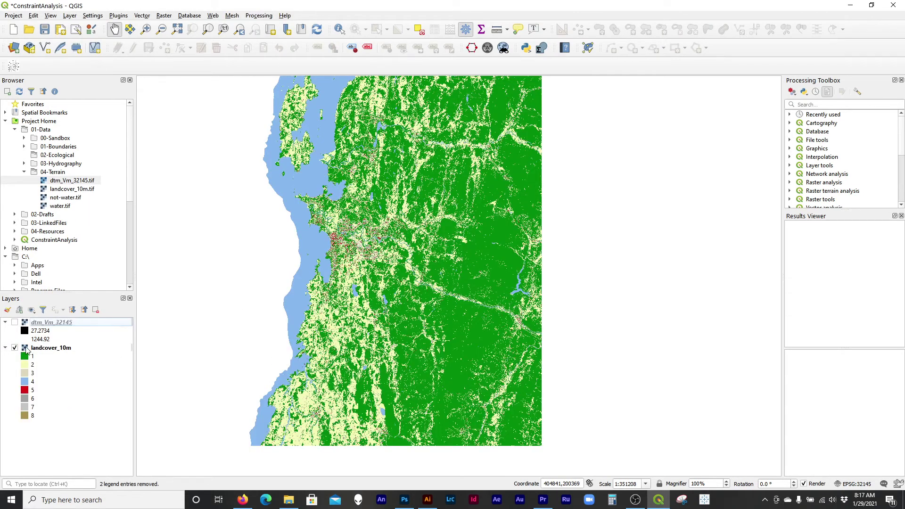
Step: Collapse the landcover_10m legend, and display the dtm_Vm_32145 elevation raster in place of that layer
click(5, 350)
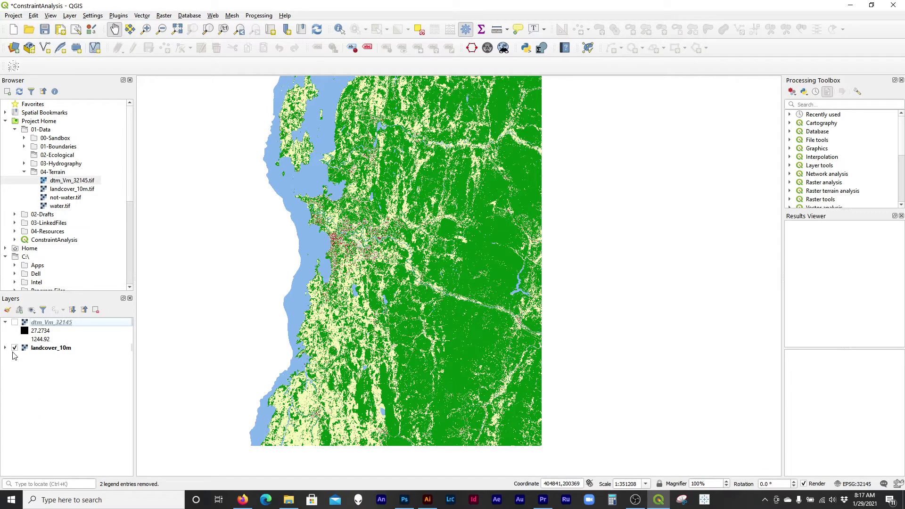
click(47, 349)
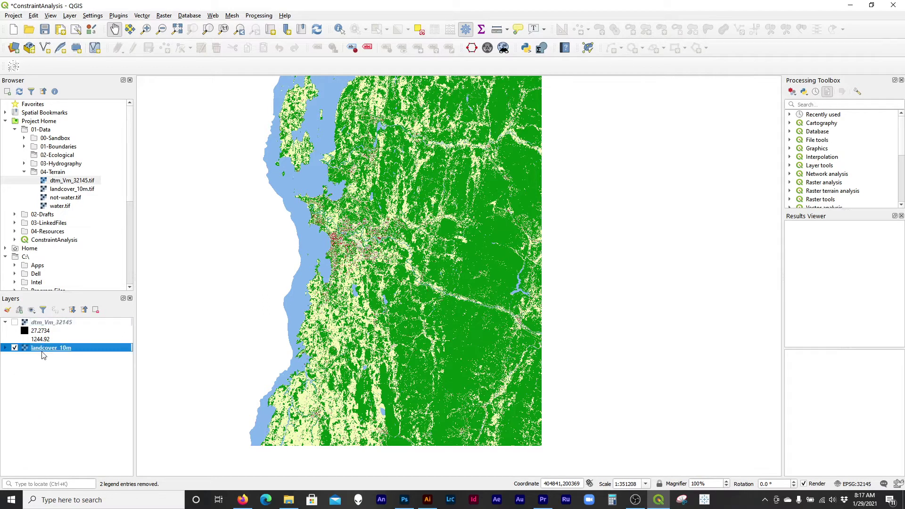
click(15, 348)
click(15, 323)
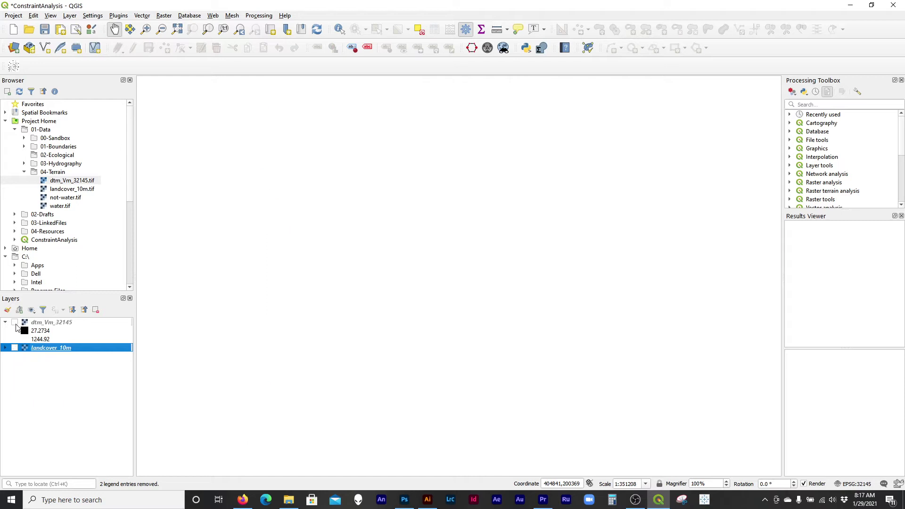
drag(412, 248, 440, 268)
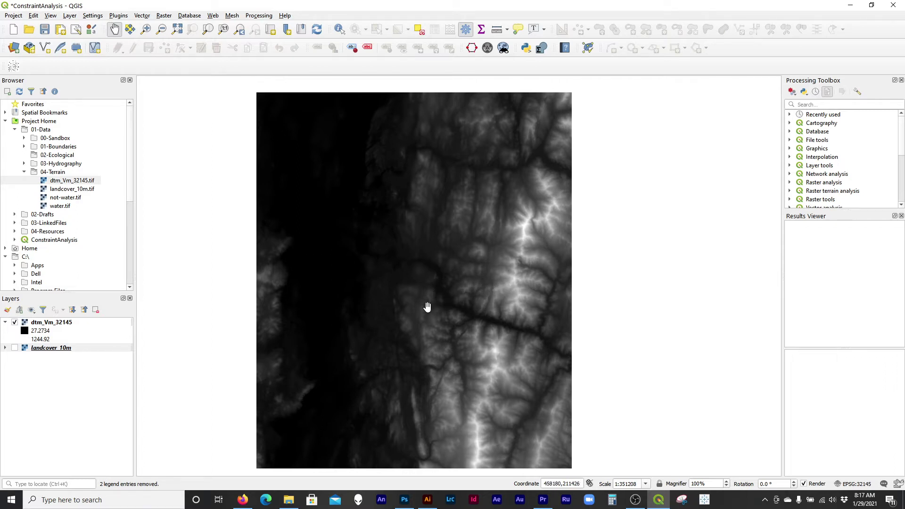
Step: Make dtm_Vm_32145 the active layer and examine its elevation shading
click(49, 324)
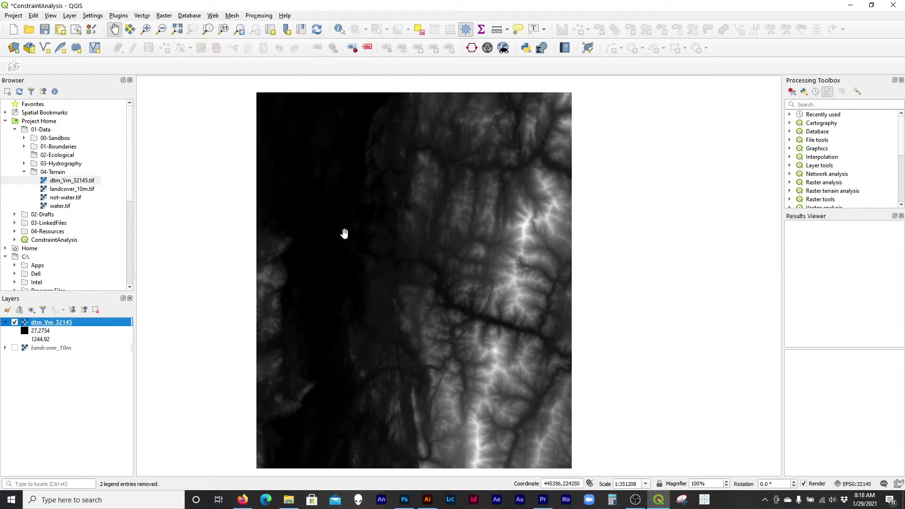
drag(480, 279, 476, 277)
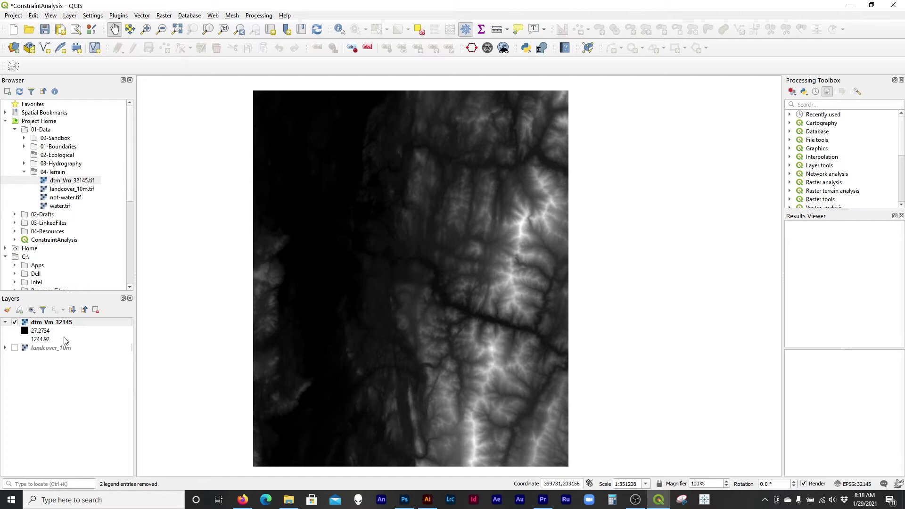
click(64, 324)
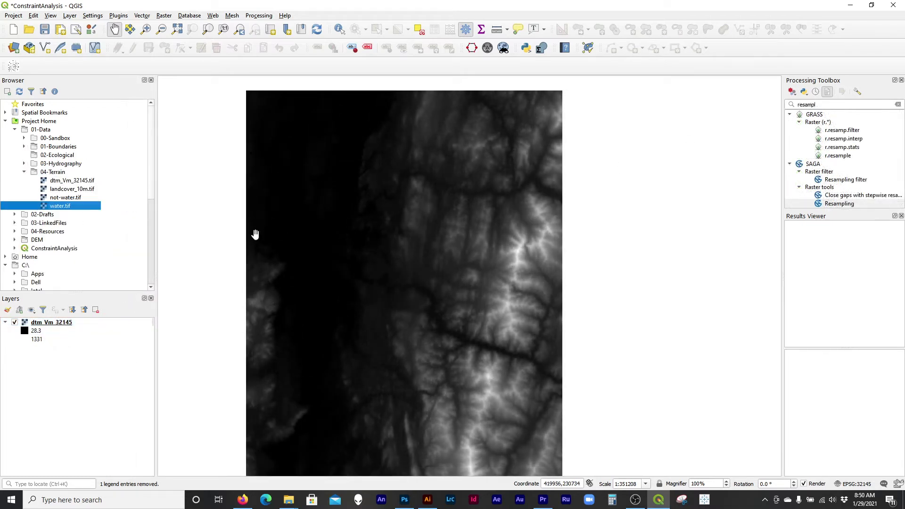
Step: Search the processing tools for slope to analyze the dtm_Vm_32145 elevation layer
drag(467, 289, 458, 272)
click(50, 325)
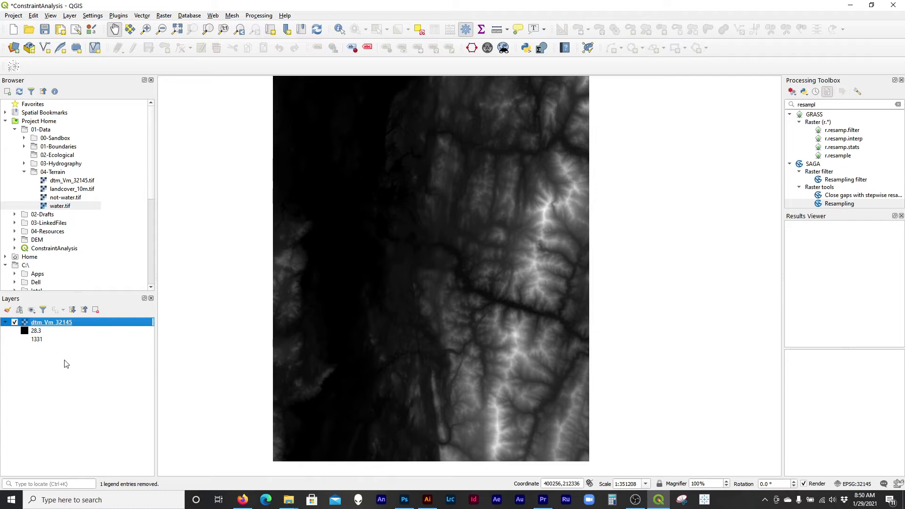
click(831, 104)
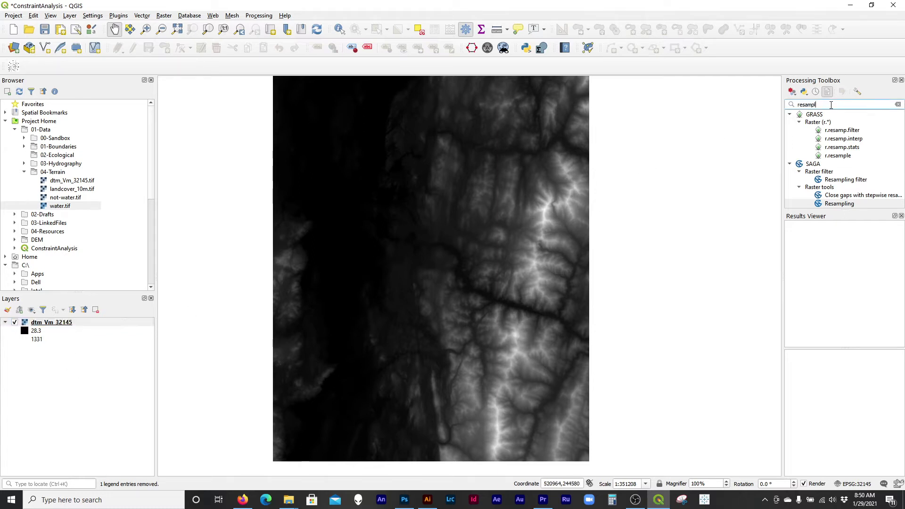
drag(839, 104, 795, 104)
text(slope)
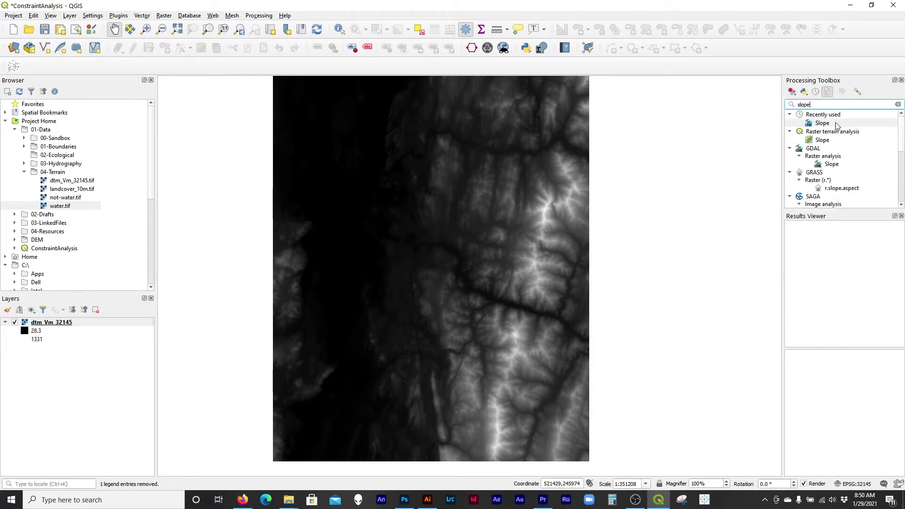
Step: Open the Raster terrain analysis Slope tool for dtm_Vm_32145, review its parameters and description, and close it without running
click(838, 140)
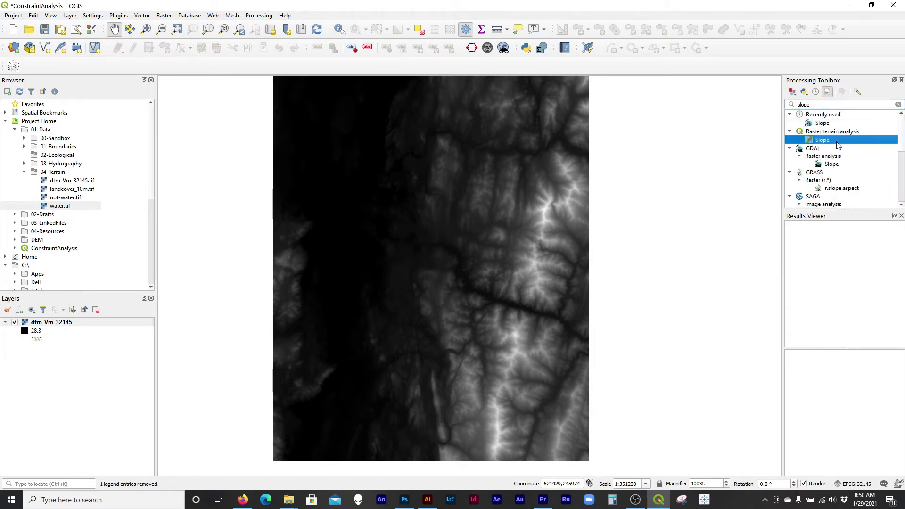
click(58, 325)
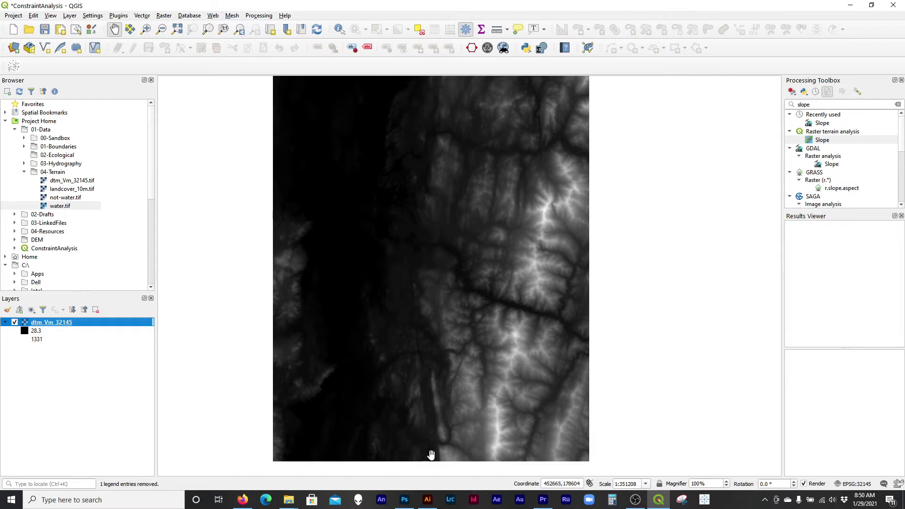
click(827, 141)
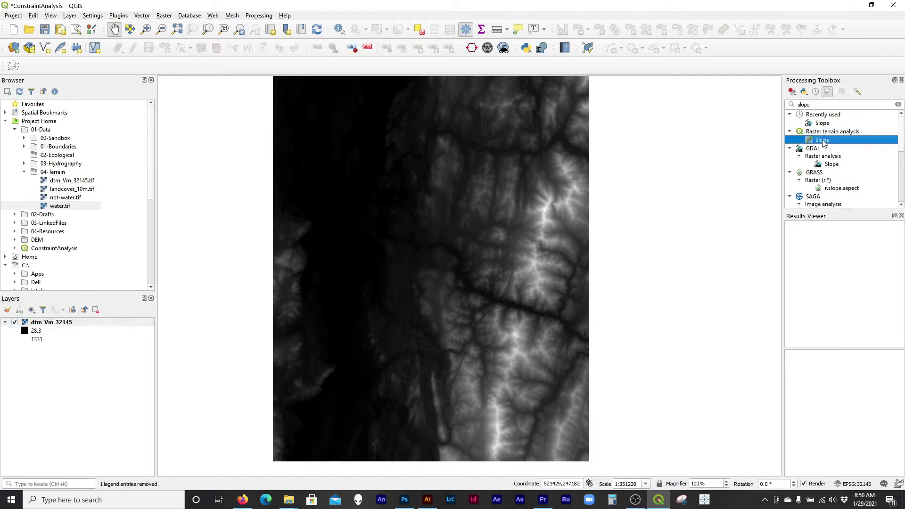
double_click(832, 141)
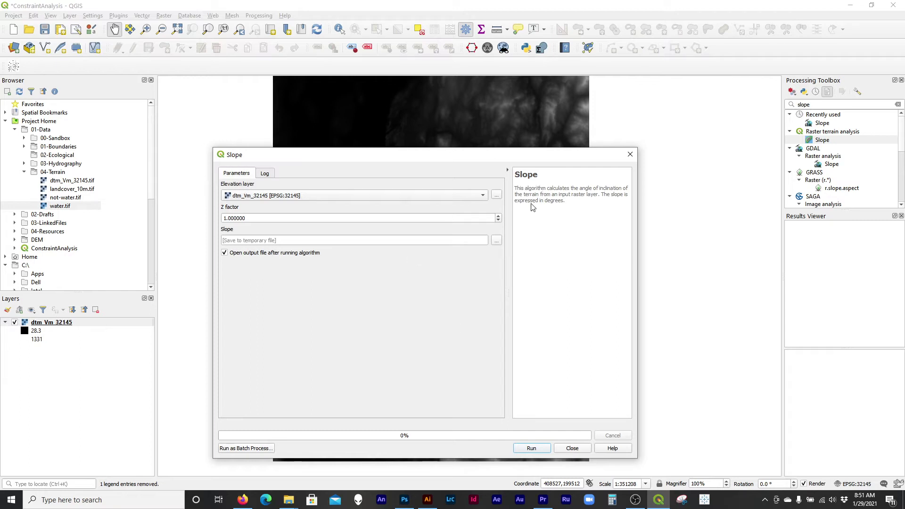
click(573, 448)
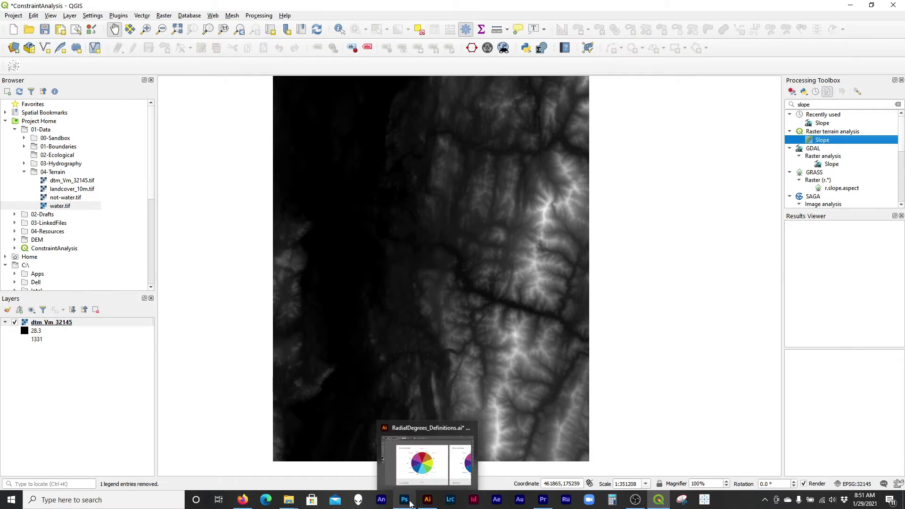
Step: Switch to Photoshop, examine the green areas and contours on the topographic constraint map, and return to QGIS
click(405, 500)
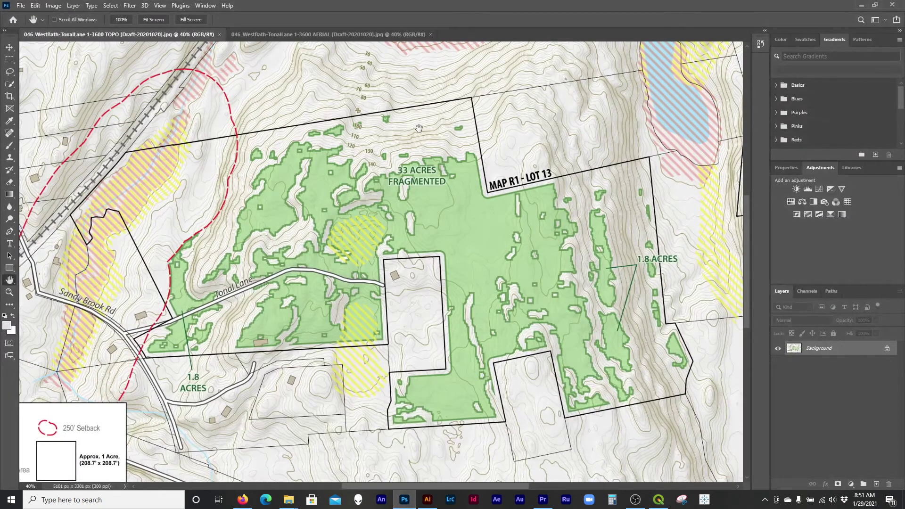
scroll(434, 170, up, 3)
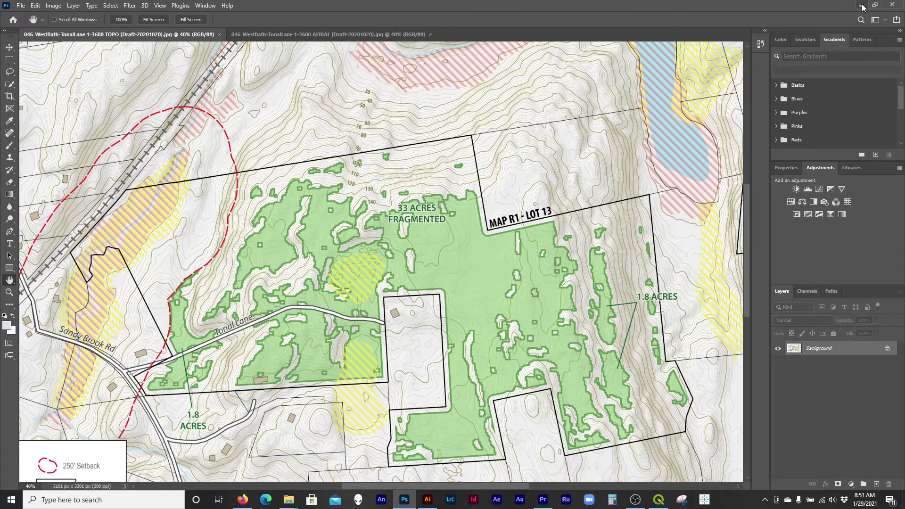
scroll(532, 151, down, 2)
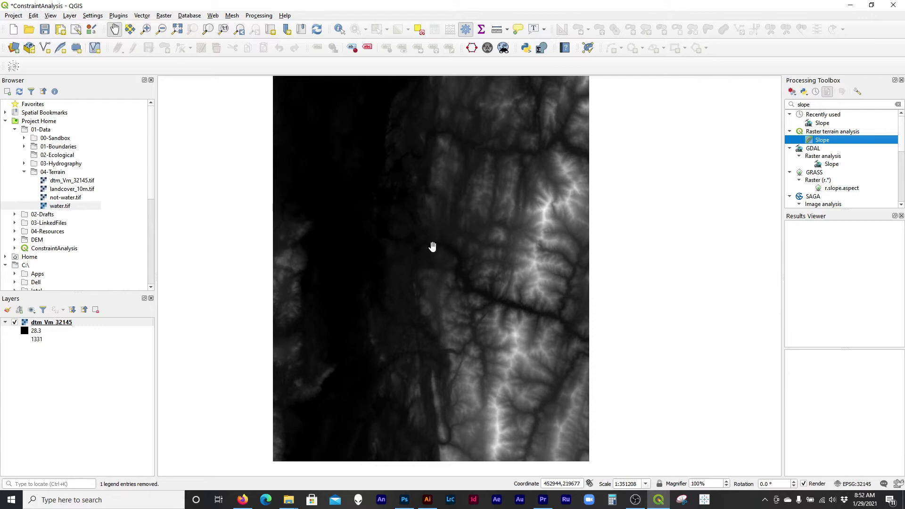
Step: Check where Slope sits among the raster analysis commands, and open the GDAL Slope tool for the dtm_Vm_32145 layer
click(66, 326)
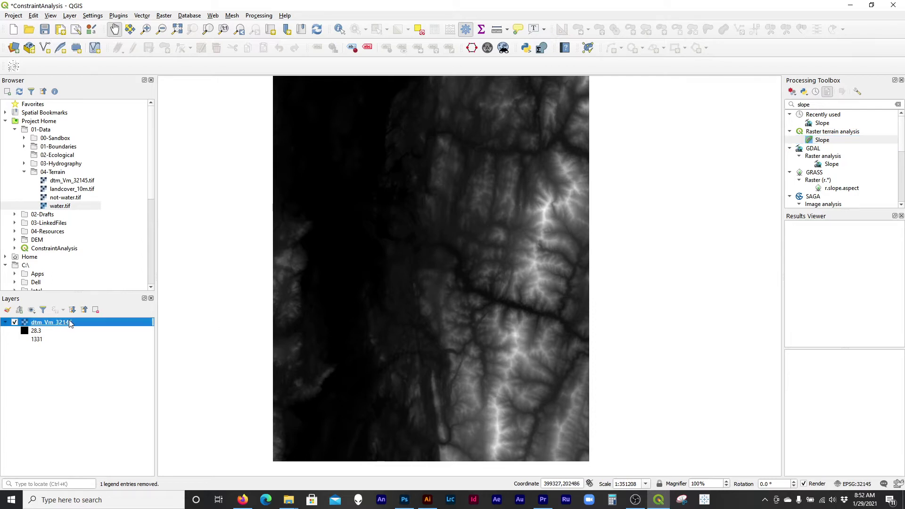
click(818, 124)
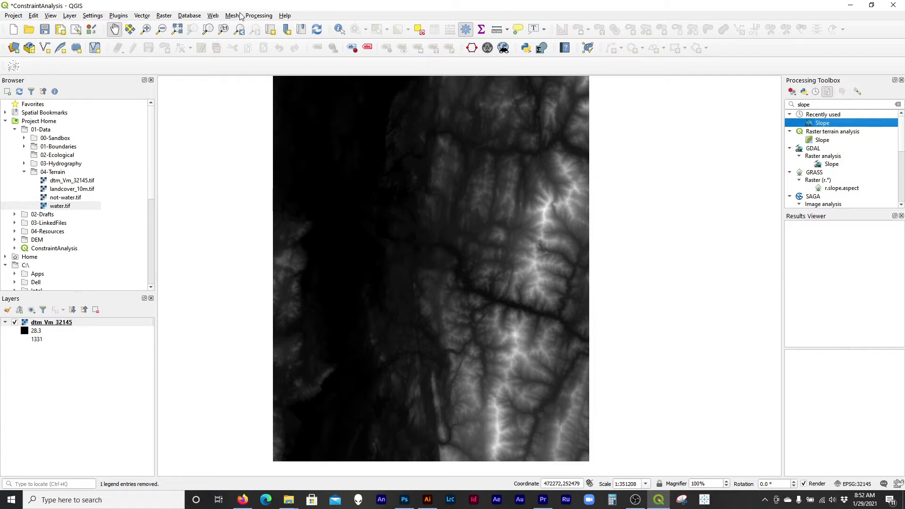
click(259, 15)
mouse_move(164, 16)
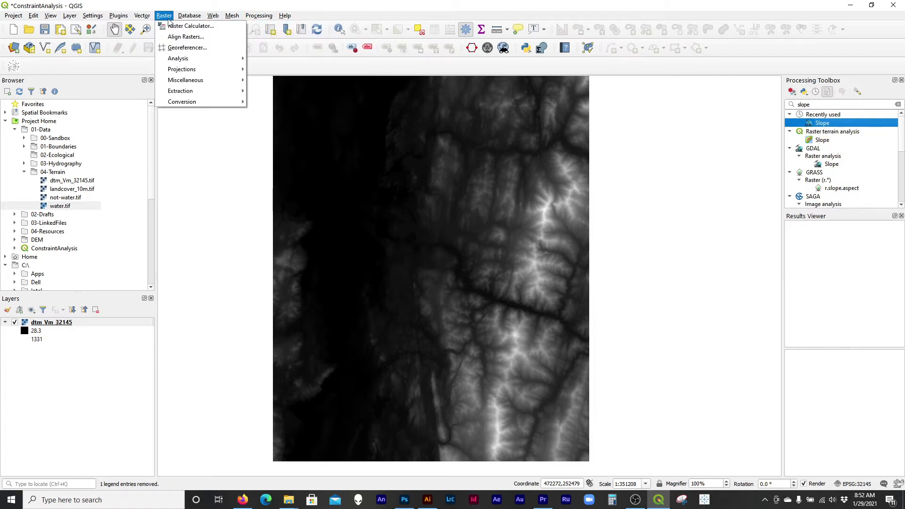
mouse_move(197, 60)
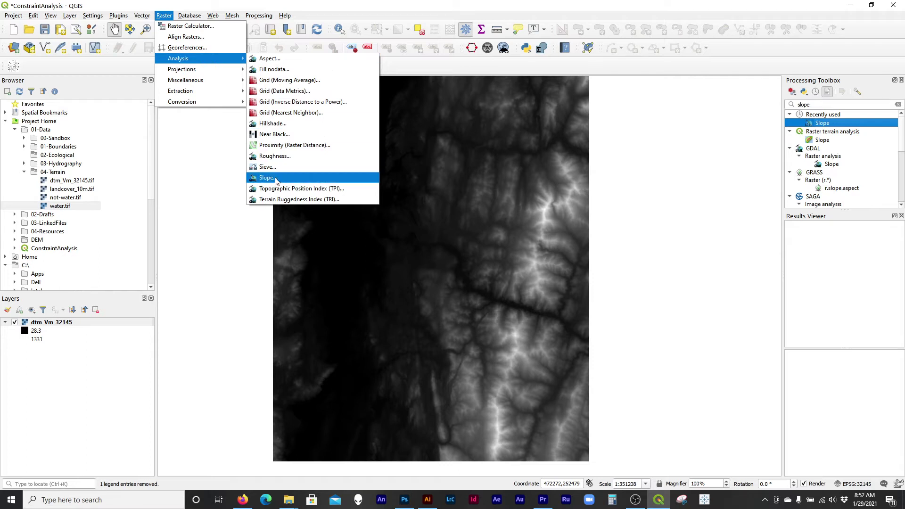
click(817, 121)
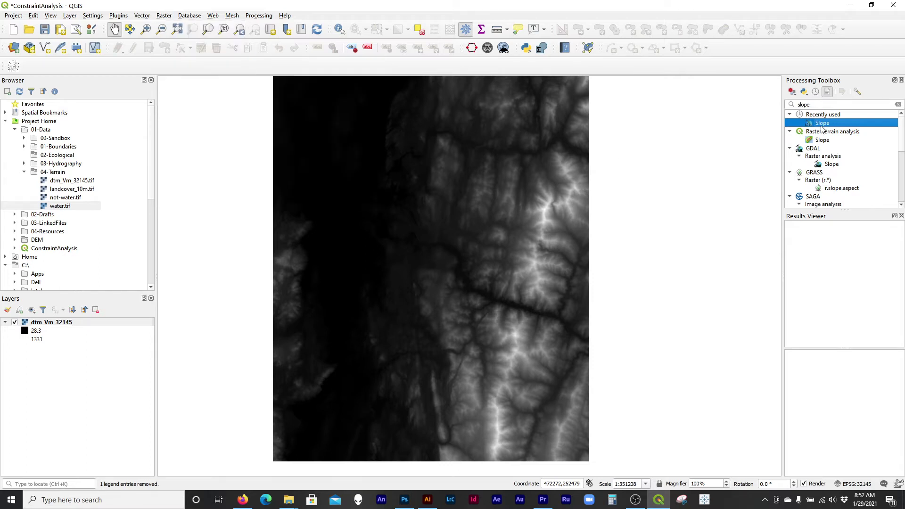
double_click(828, 125)
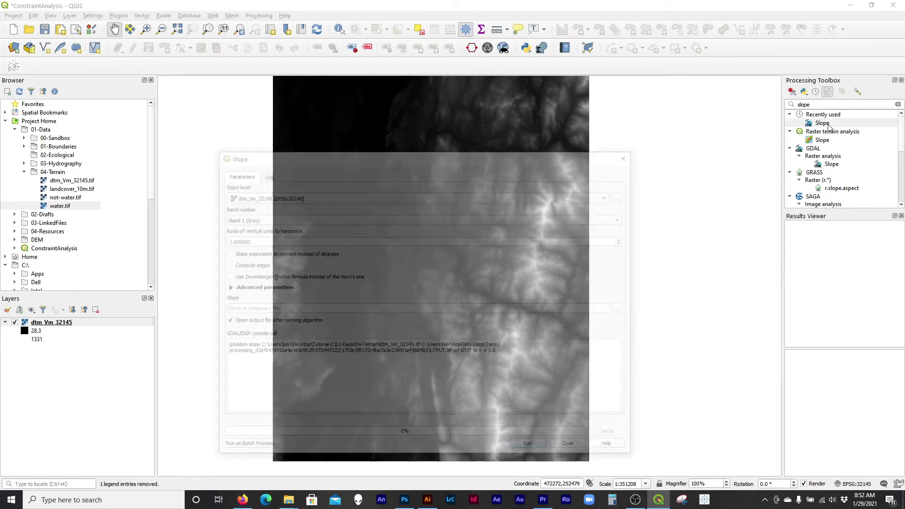
Step: Look over the other slope algorithms, and set the GDAL Slope output to percent instead of degrees
scroll(870, 142, down, 5)
scroll(870, 143, up, 5)
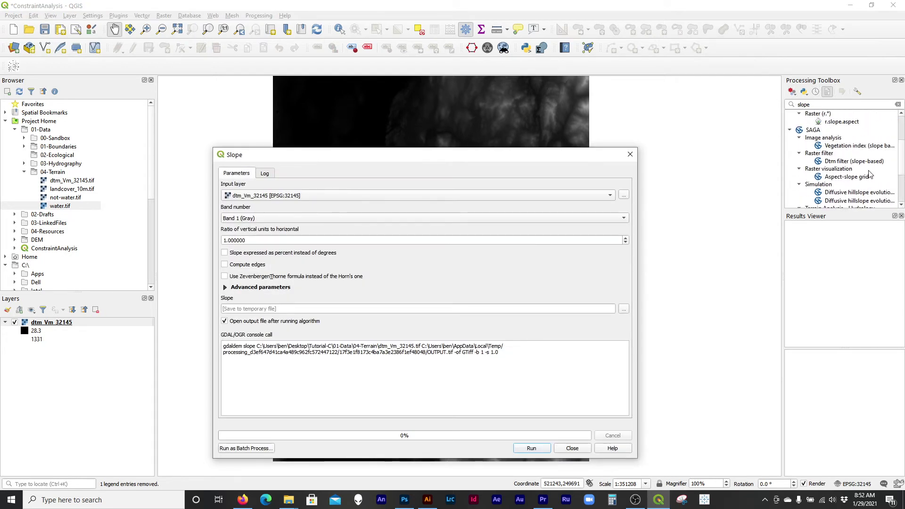
scroll(847, 141, down, 5)
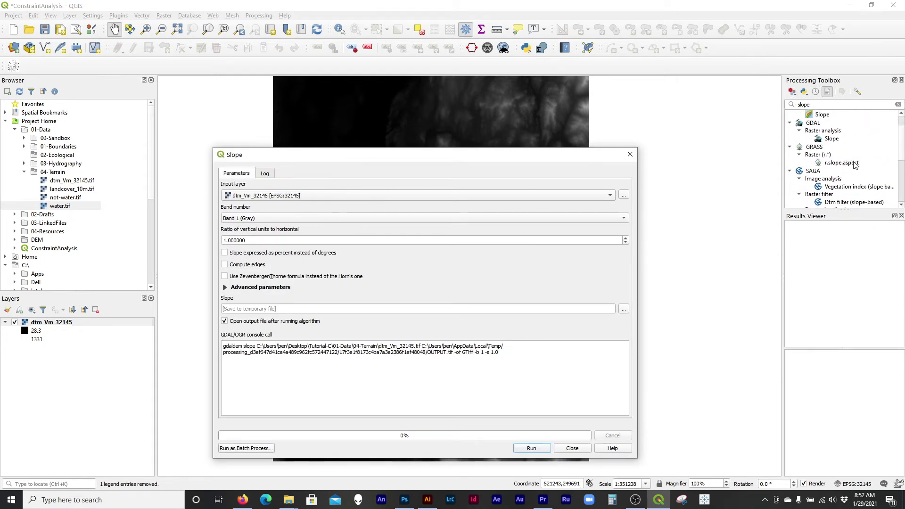
scroll(847, 141, up, 5)
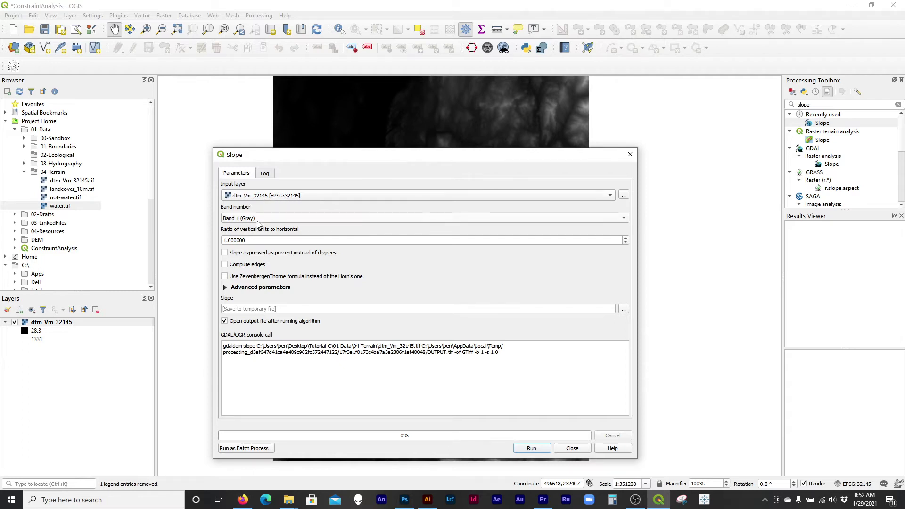
drag(252, 239, 214, 241)
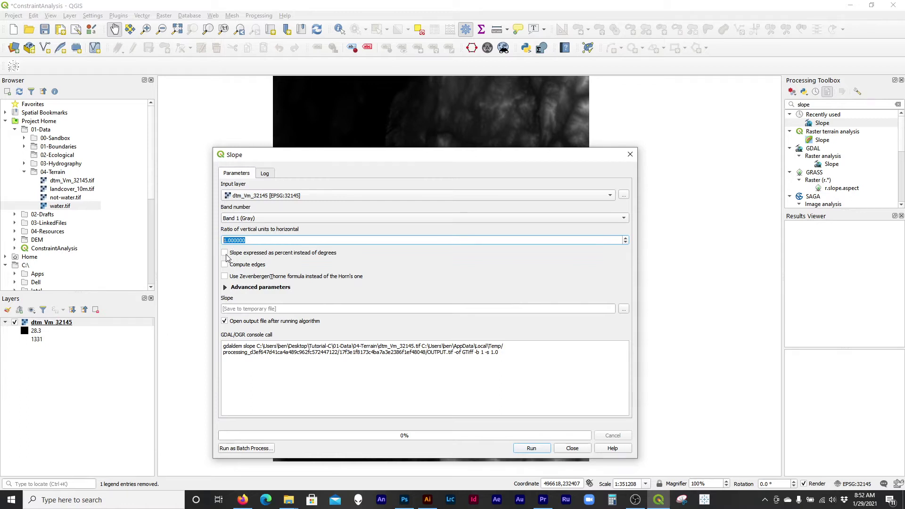
click(225, 253)
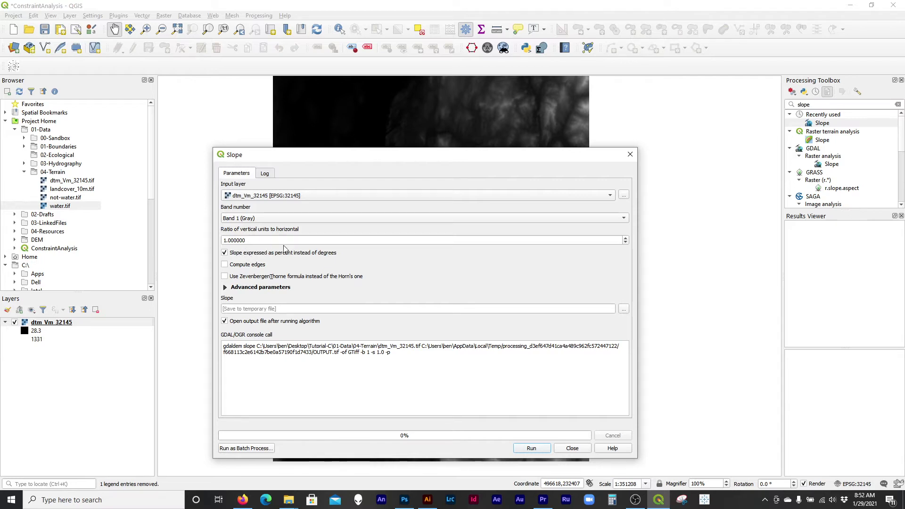
Step: Save the output as slope in the 04-Terrain folder, run the Slope algorithm and close its dialog
drag(400, 154, 411, 110)
click(635, 265)
click(656, 282)
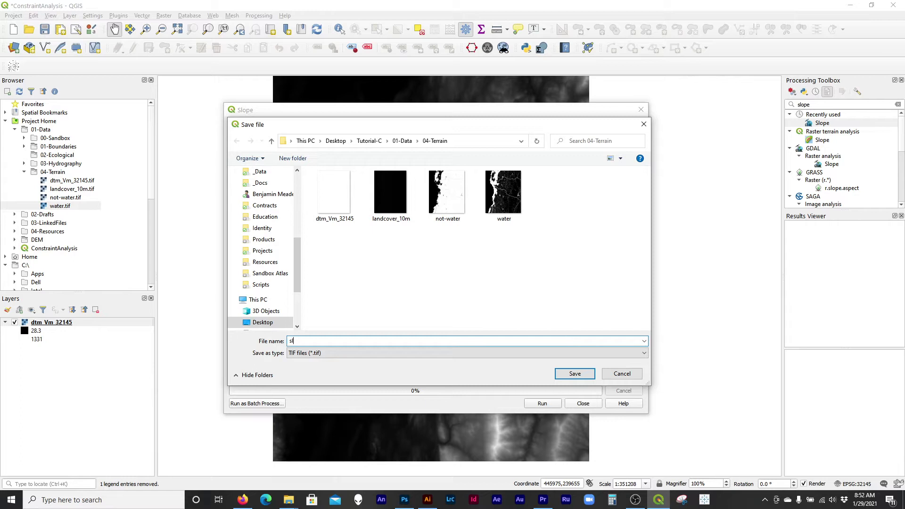
text(slope)
key(Return)
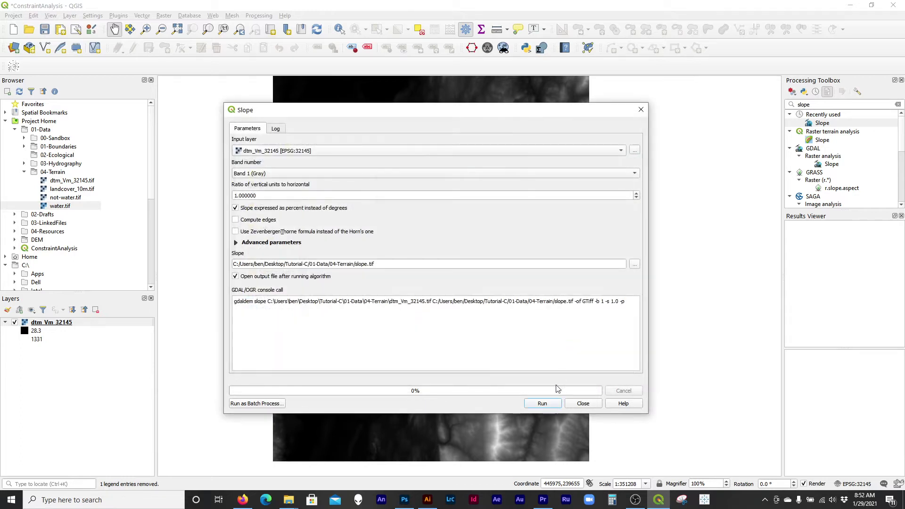
click(550, 404)
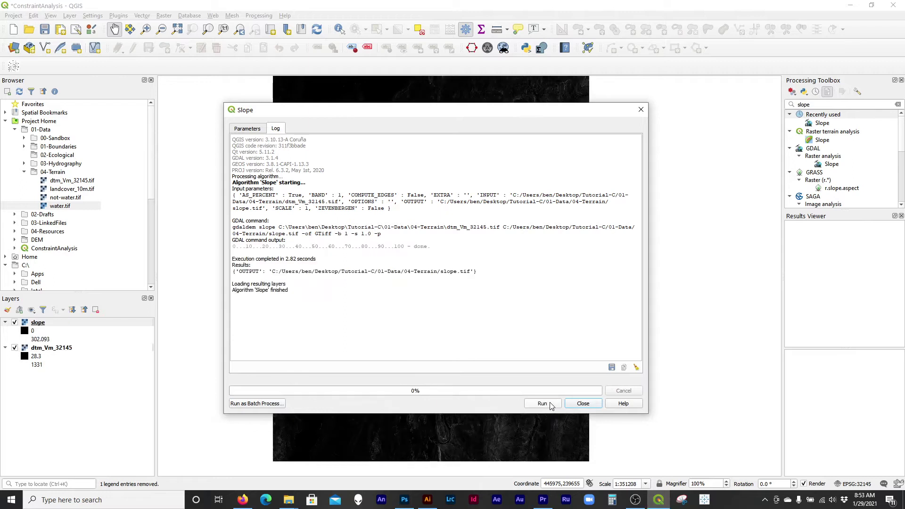
click(596, 404)
Step: Inspect the slope raster both in detail and at full extent, and collapse the 04-Terrain folder in the file tree
scroll(510, 315, up, 3)
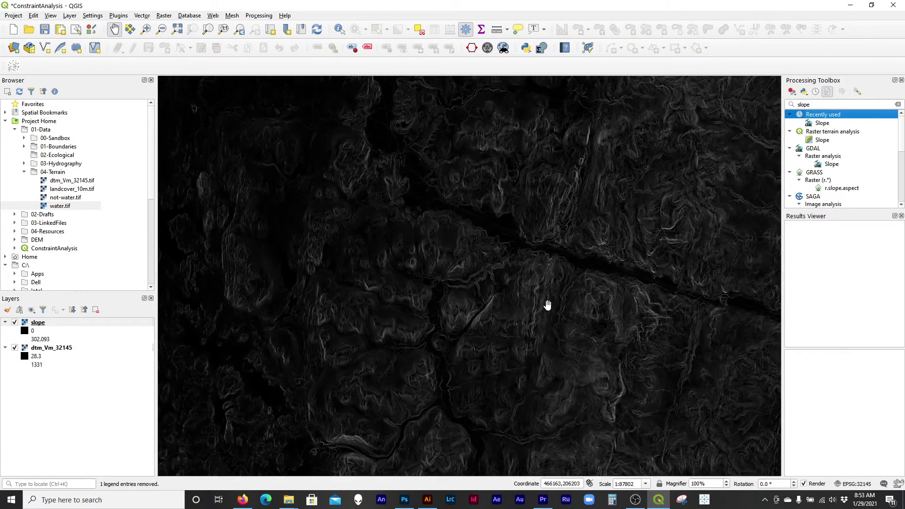
scroll(582, 344, down, 3)
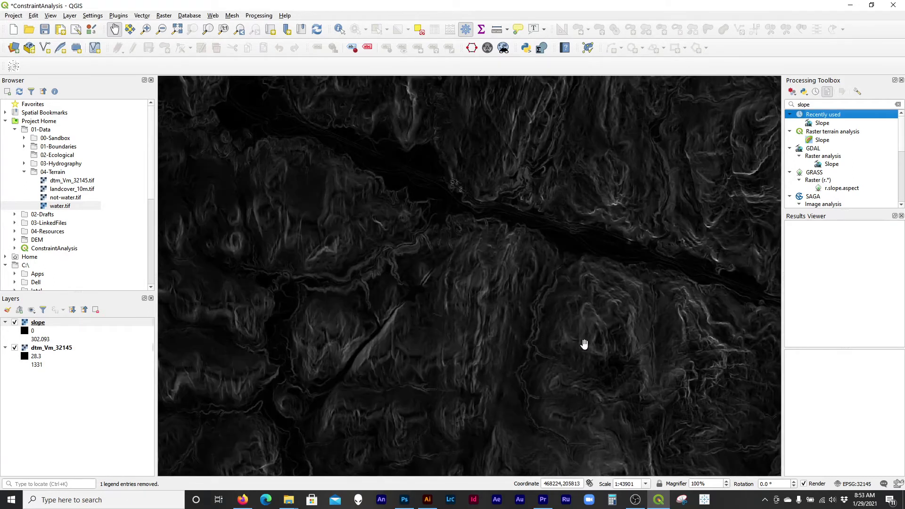
scroll(580, 345, down, 1)
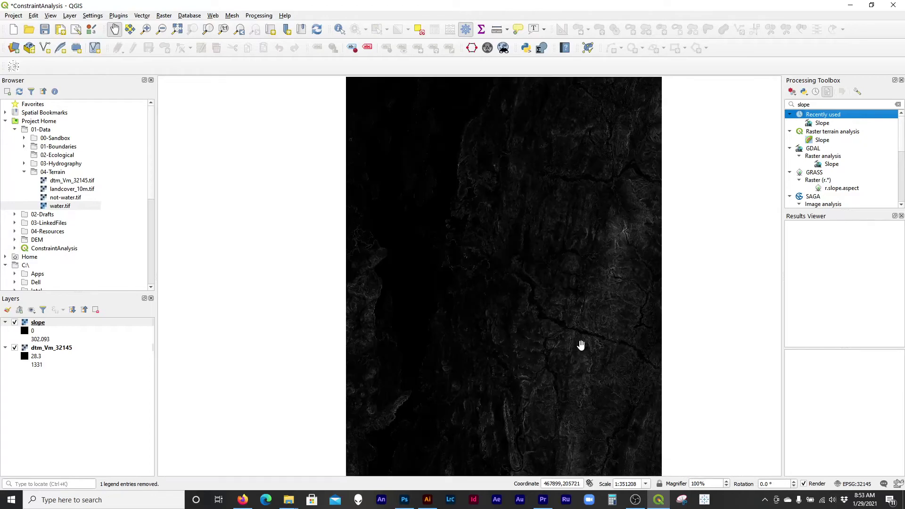
click(44, 324)
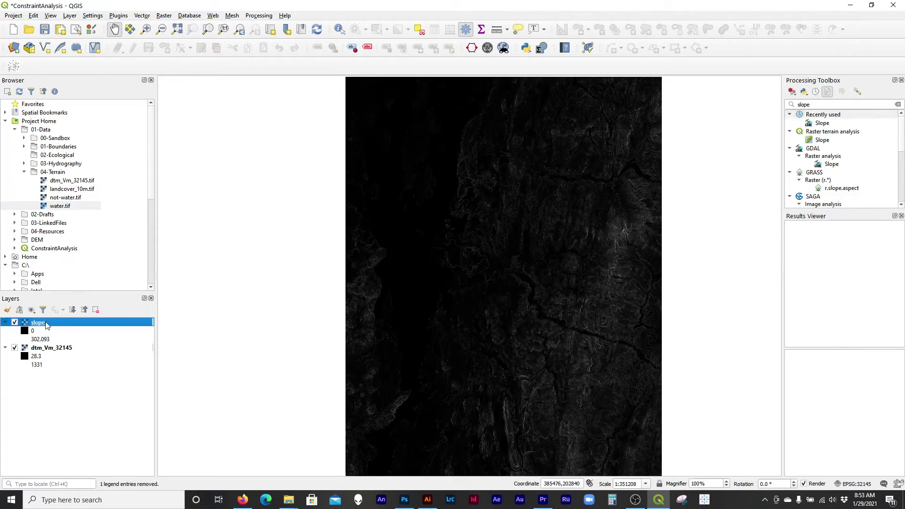
click(25, 171)
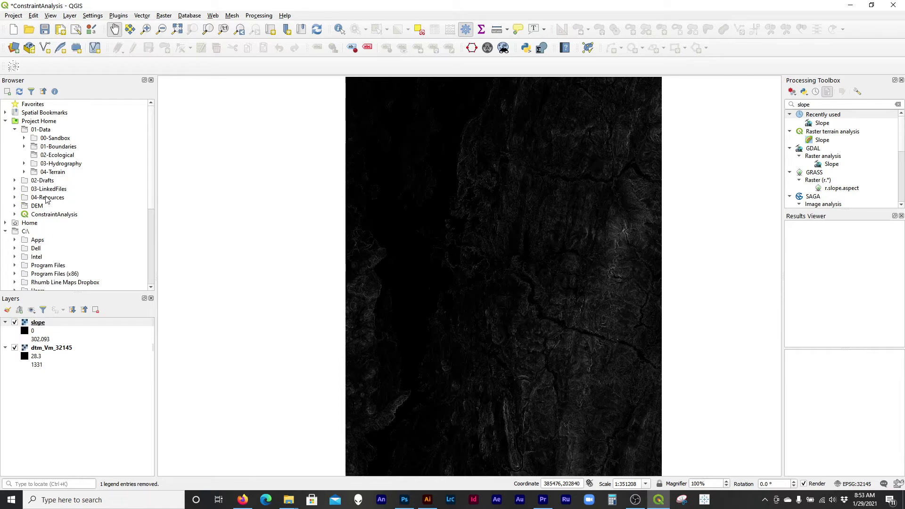
drag(523, 299, 504, 303)
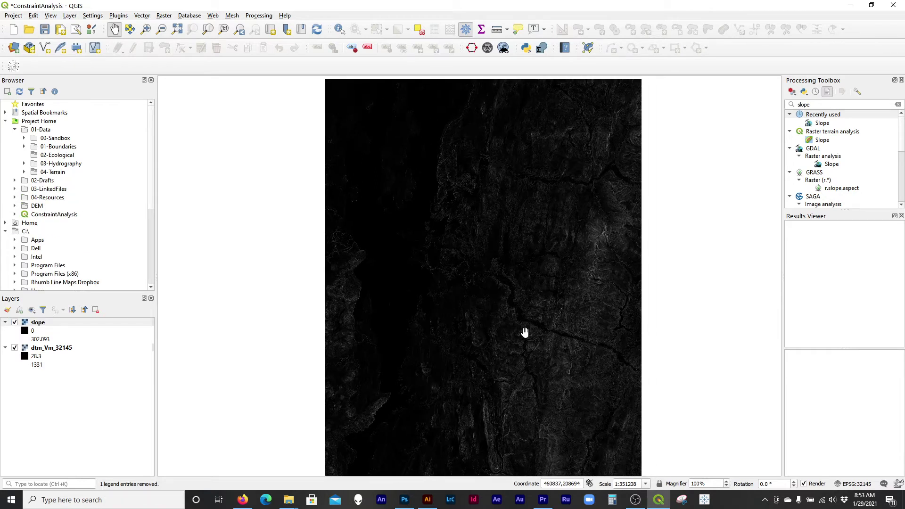
scroll(524, 332, up, 1)
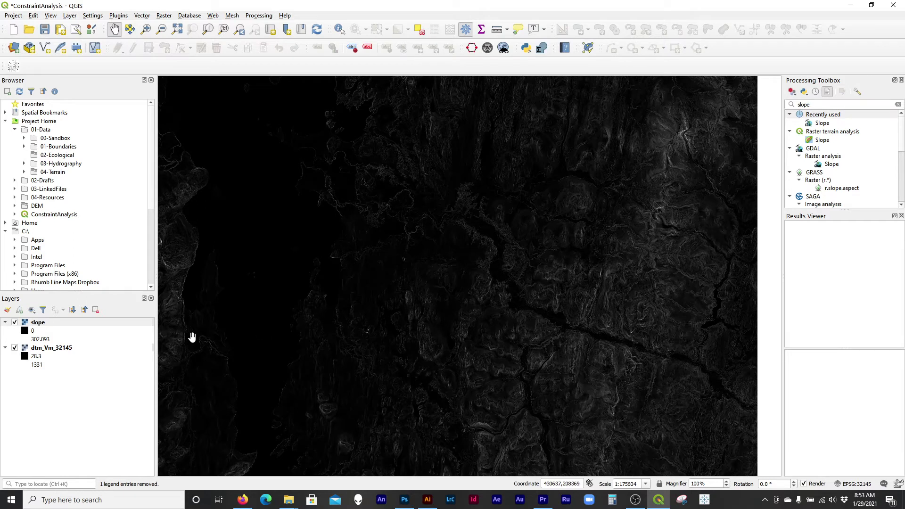
Step: Open the slope layer's symbology properties and set its render type to Singleband pseudocolor
click(47, 324)
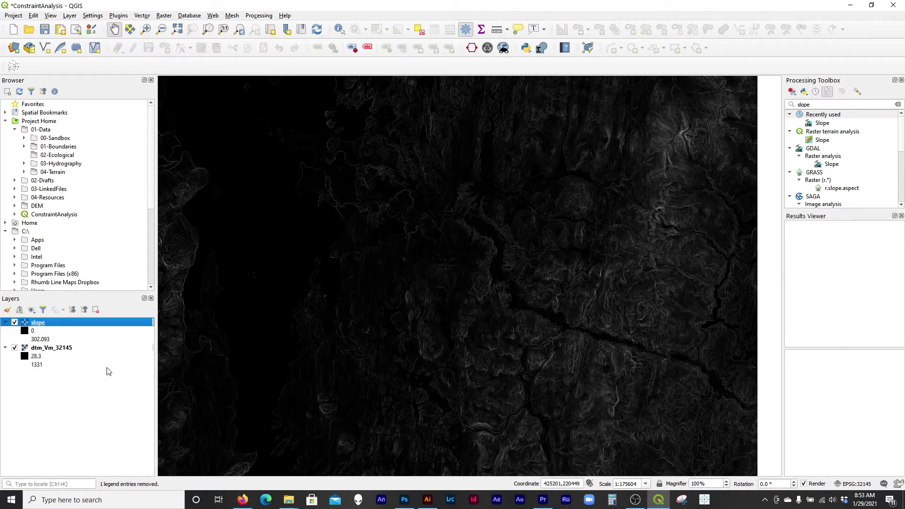
right_click(46, 327)
click(85, 474)
click(179, 116)
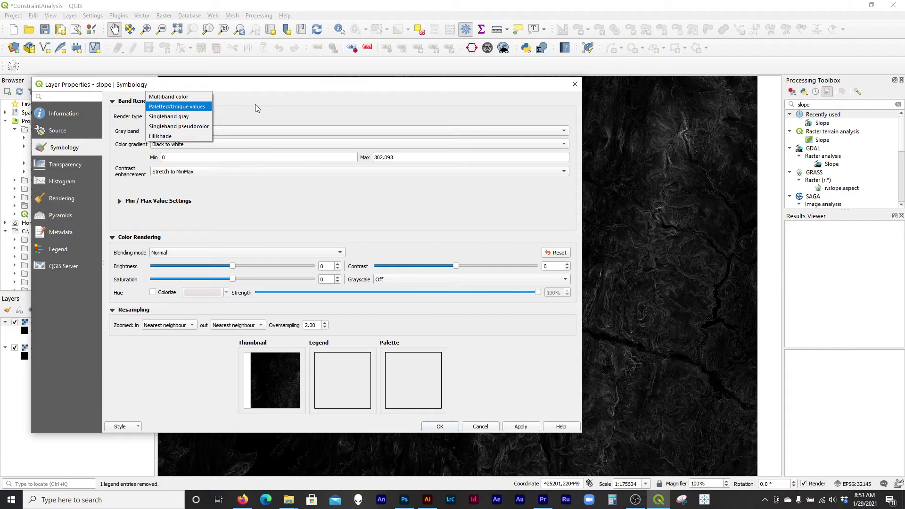
click(205, 126)
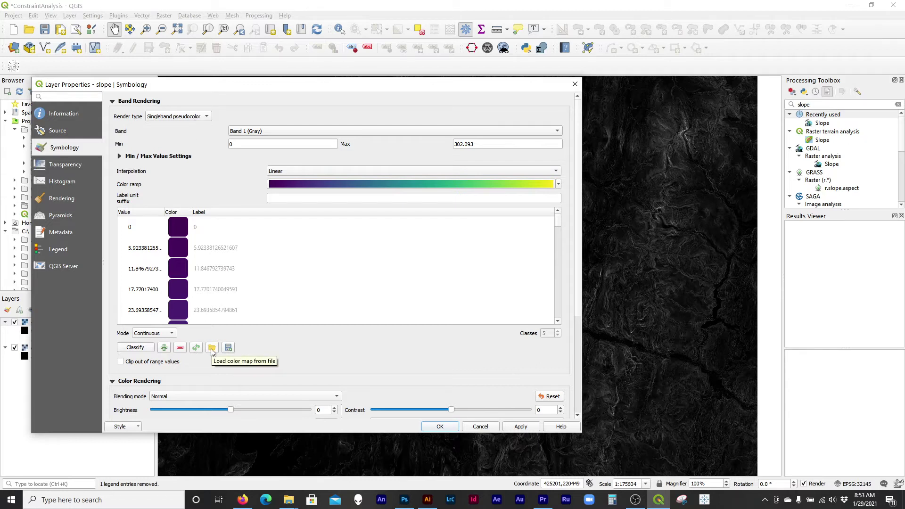
Step: Load the SlopeClasses color map file from Tutorial-C's 04-Resources folder into the slope layer's symbology
click(211, 348)
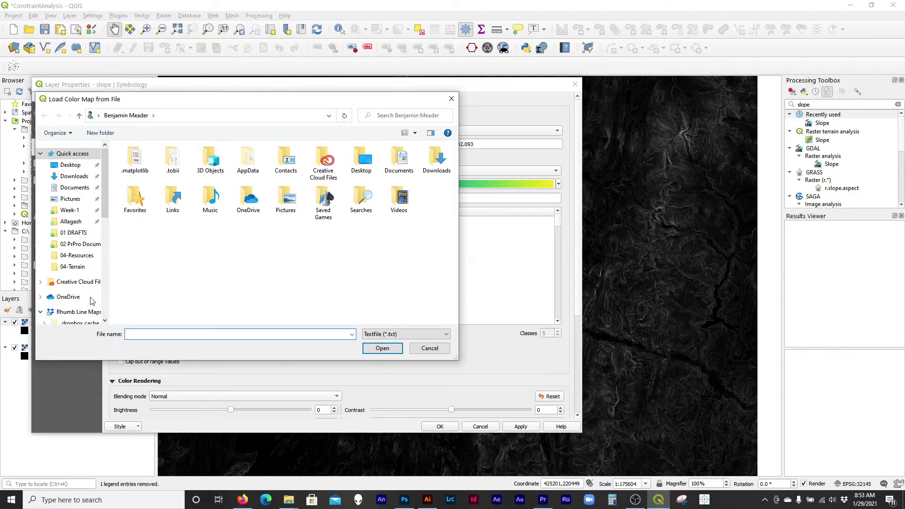
click(70, 164)
double_click(255, 168)
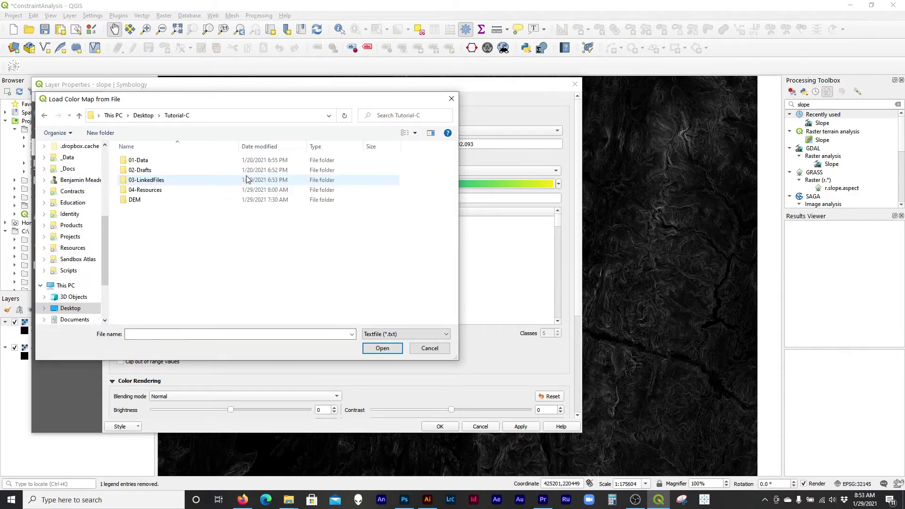
double_click(162, 190)
click(161, 181)
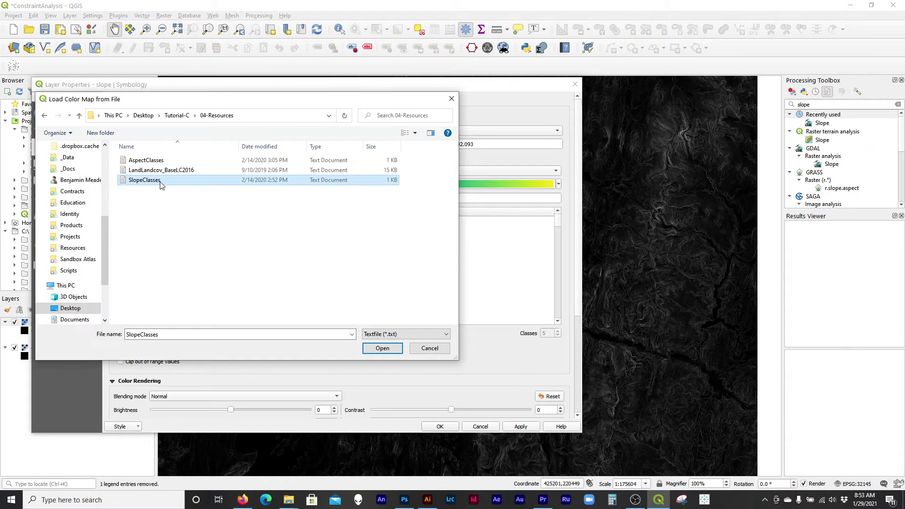
click(383, 349)
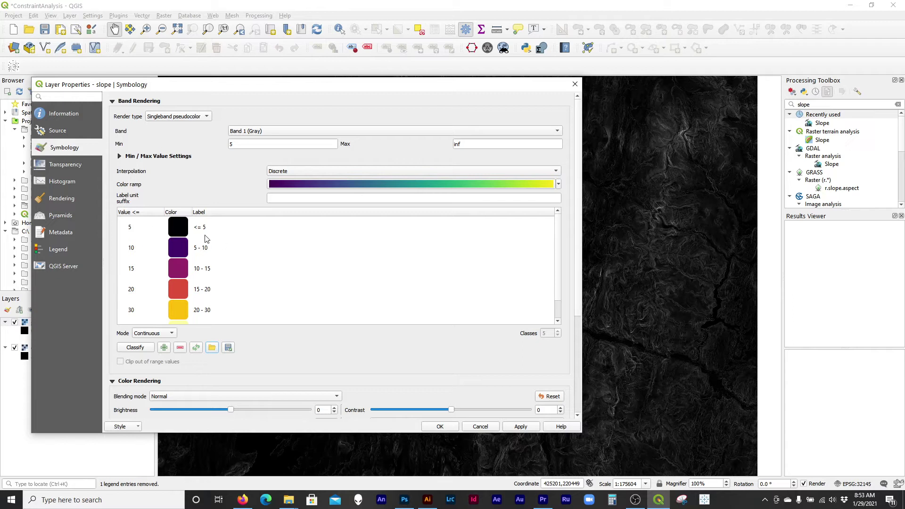
Step: Apply the loaded slope classes to the slope layer, review the class list against the map, and close the layer properties
drag(296, 85, 437, 324)
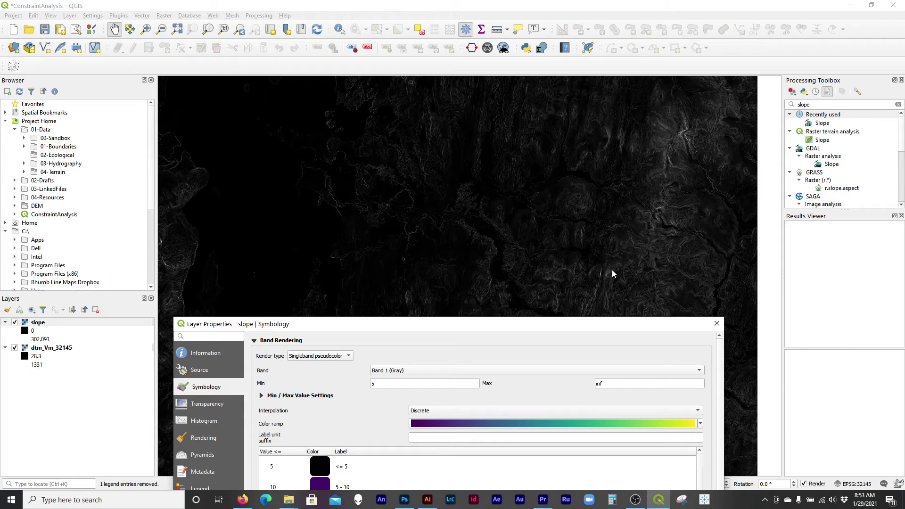
drag(523, 328, 372, 80)
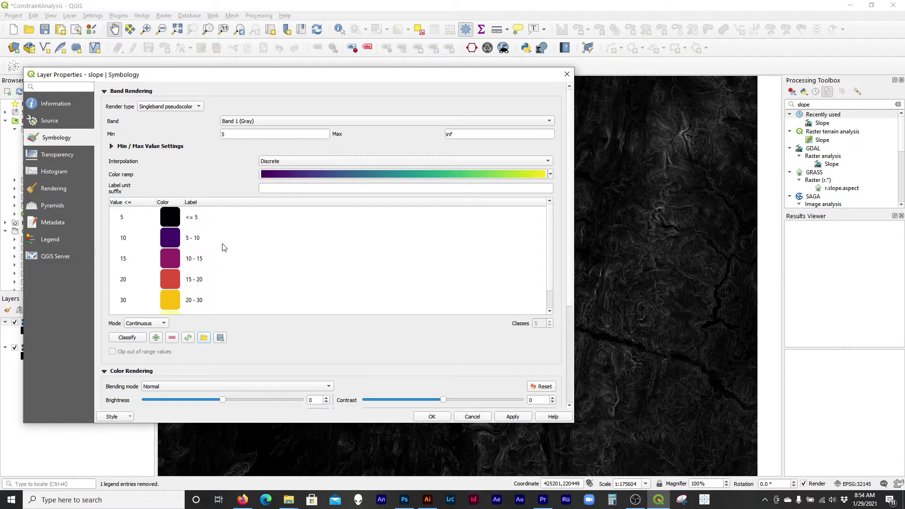
click(513, 416)
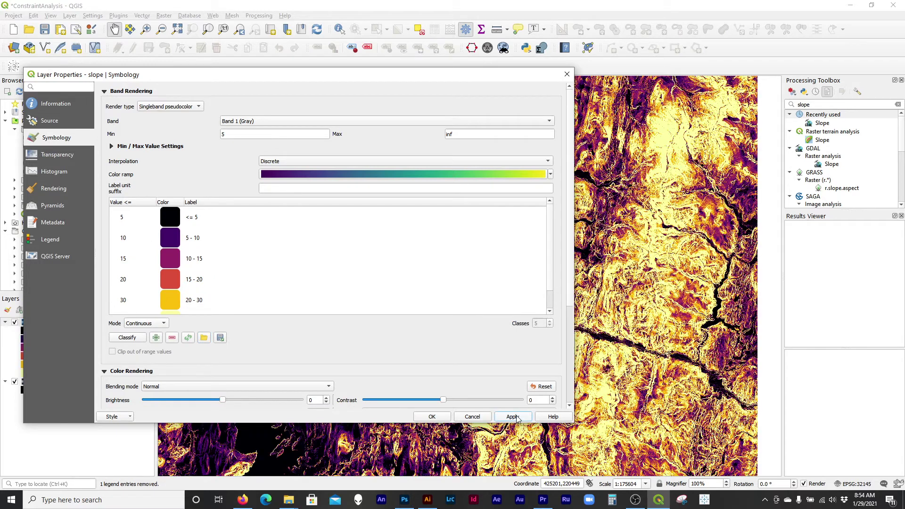
drag(333, 77, 819, 55)
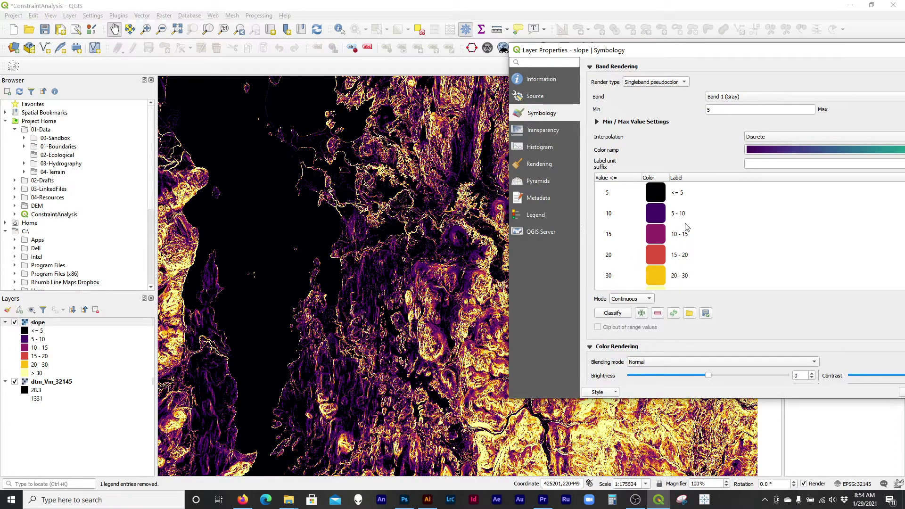
scroll(683, 227, down, 2)
drag(723, 51, 458, 47)
click(652, 386)
Step: Inspect the classified slope raster up close and at a wider extent, covering both the valleys and the steep terrain
scroll(527, 353, up, 3)
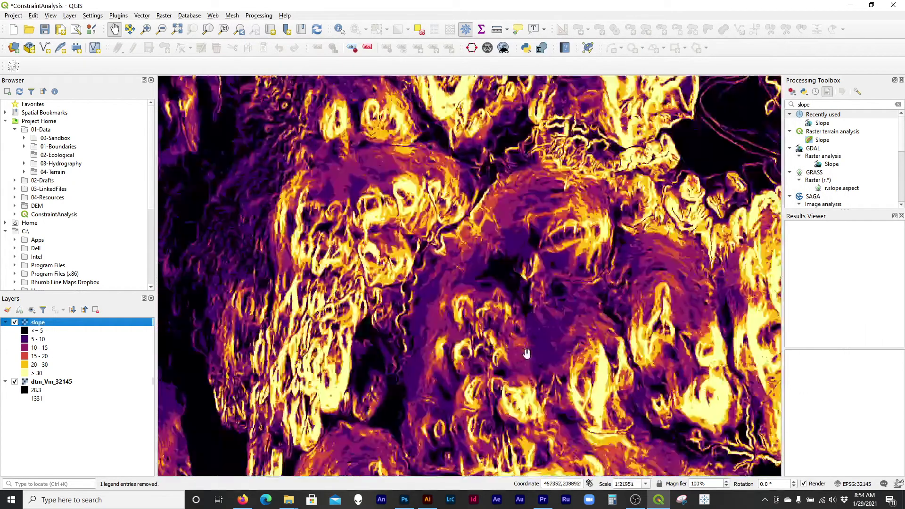
scroll(525, 353, down, 1)
drag(671, 272, 468, 382)
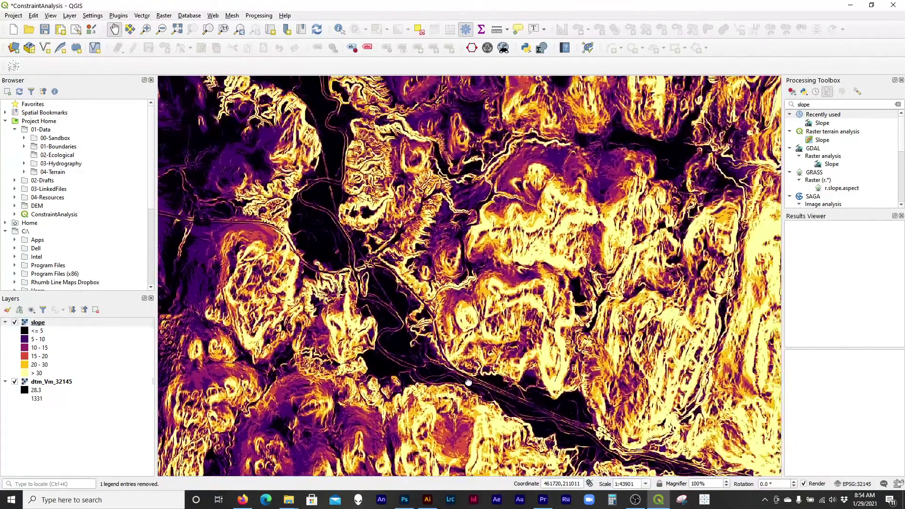
scroll(501, 247, down, 1)
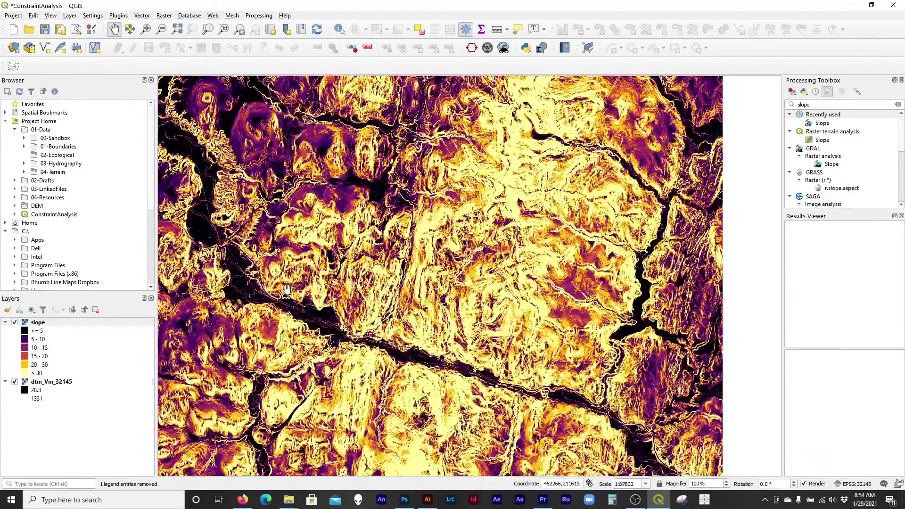
scroll(501, 247, down, 1)
drag(501, 247, 568, 241)
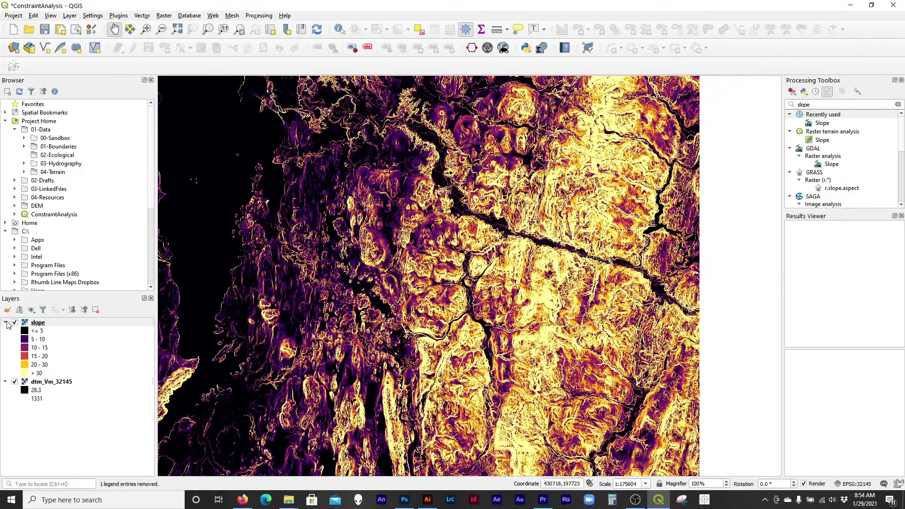
Step: Select the dtm_Vm_32145 layer with the slope legend collapsed, and search the processing algorithms for aspect
click(67, 324)
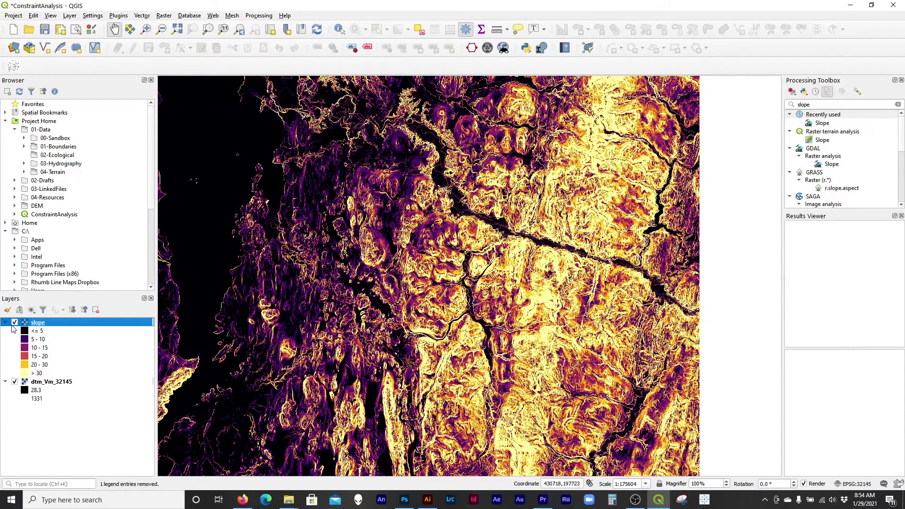
click(6, 324)
click(85, 333)
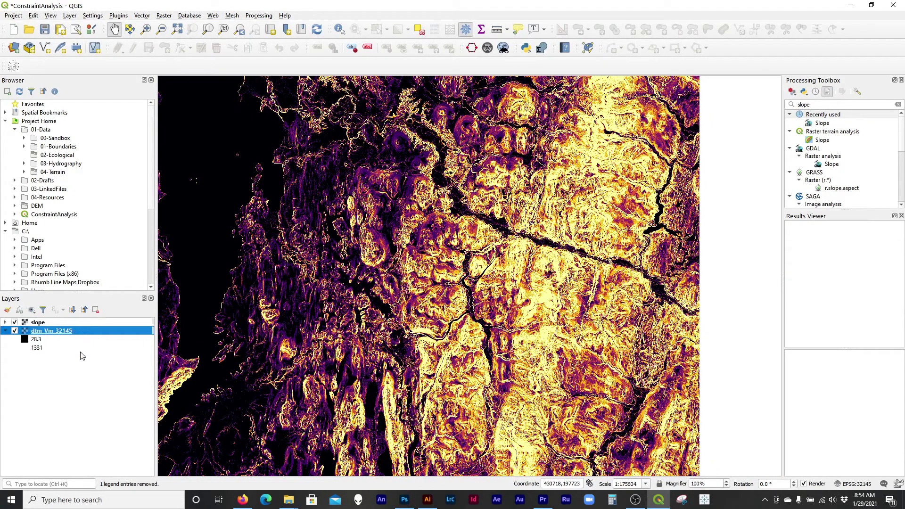
click(828, 104)
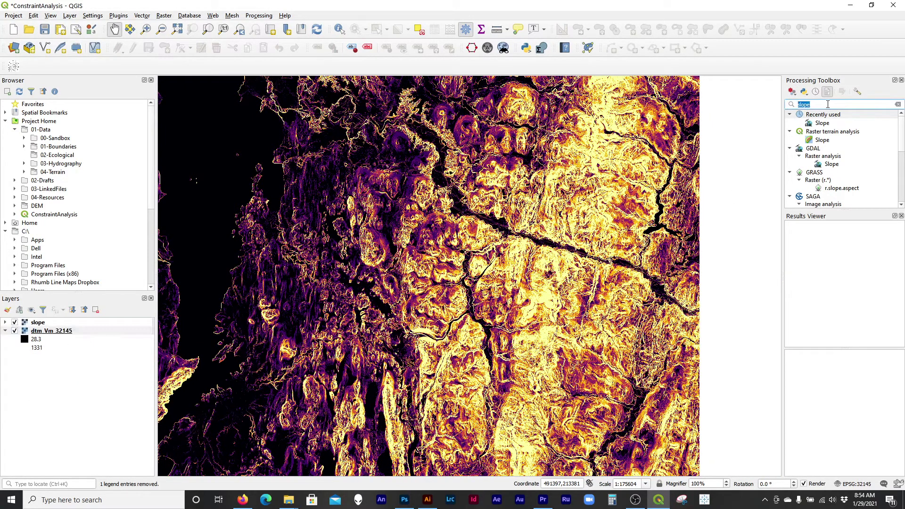
text(aspe)
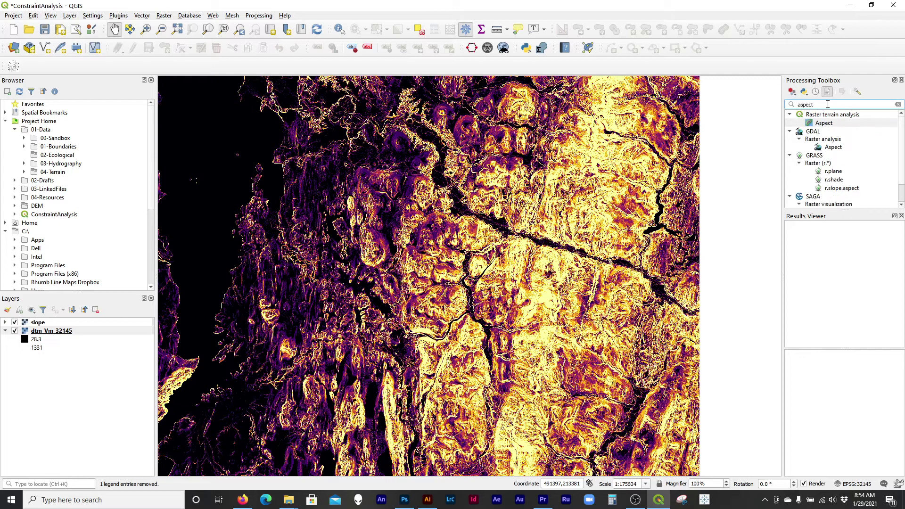
click(831, 148)
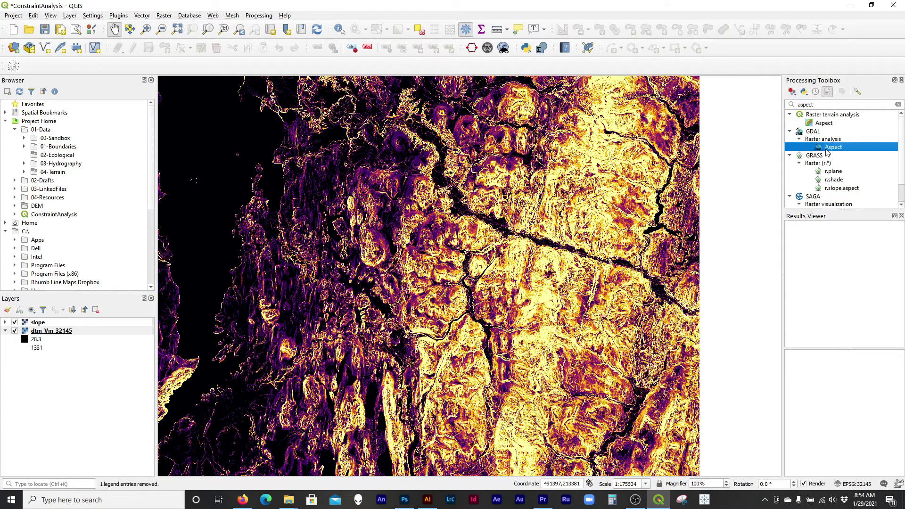
double_click(832, 148)
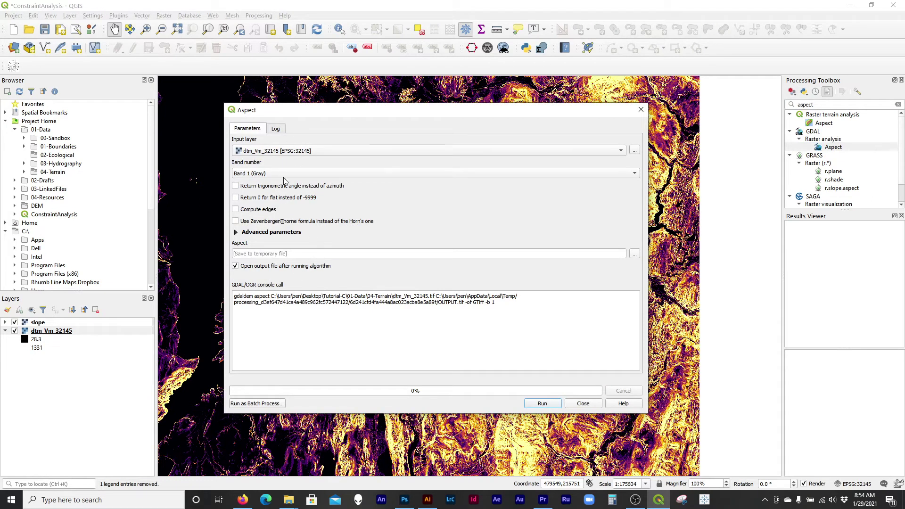
click(641, 109)
Step: Run the Raster terrain analysis Aspect algorithm on dtm_Vm_32145, saving the output as aspect in the 04-Terrain folder, and close its dialog
click(820, 124)
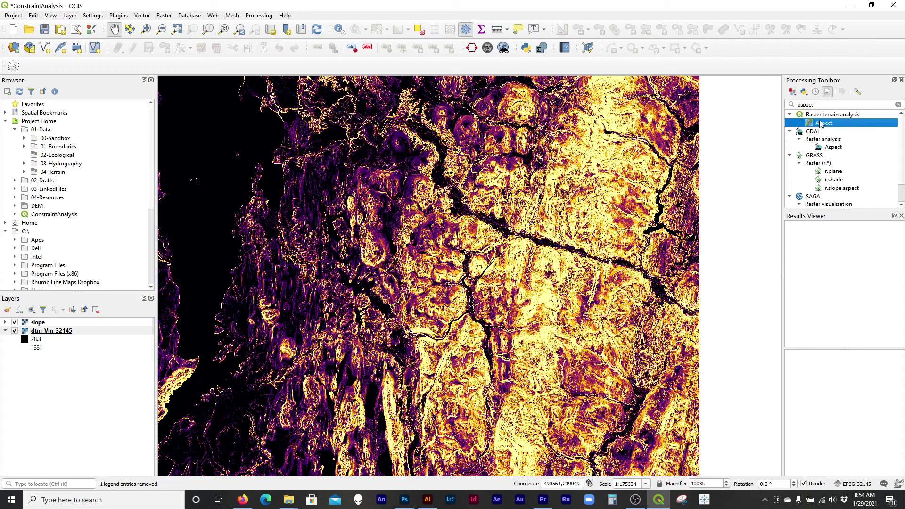
double_click(823, 123)
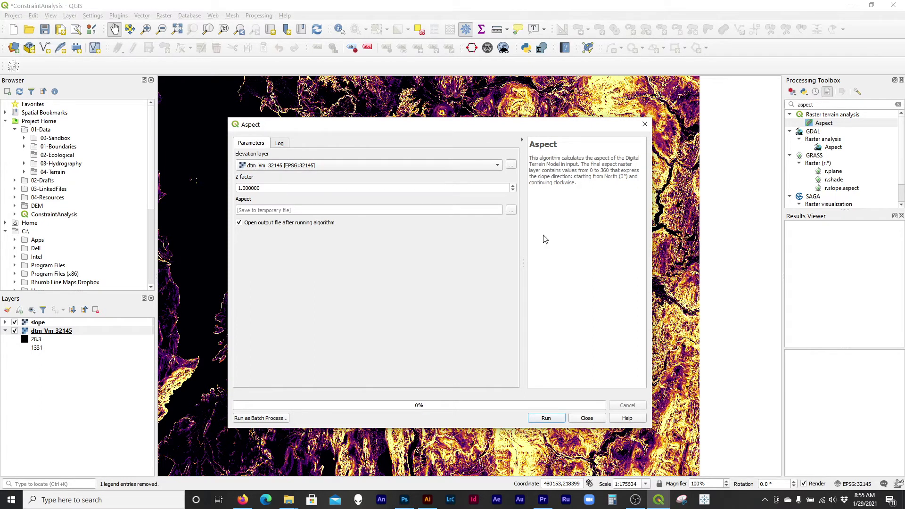
click(512, 211)
click(520, 228)
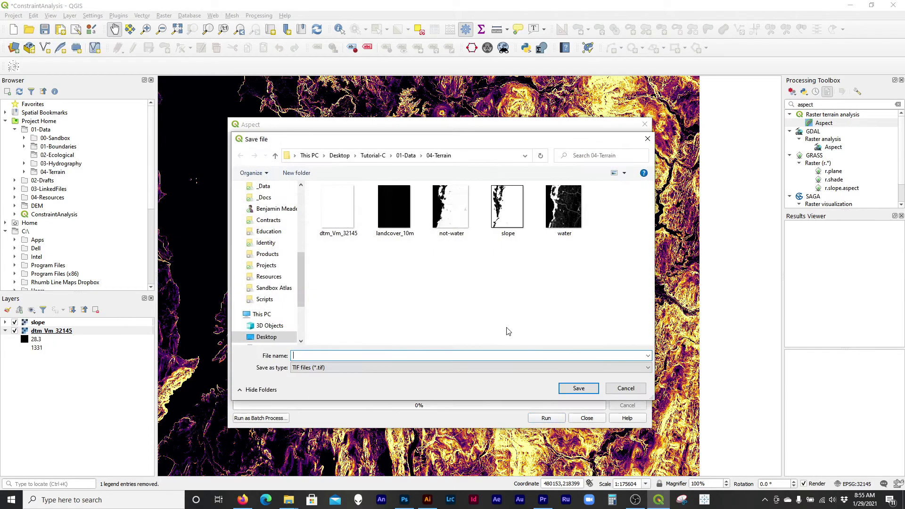
text(aspect)
key(Return)
click(545, 418)
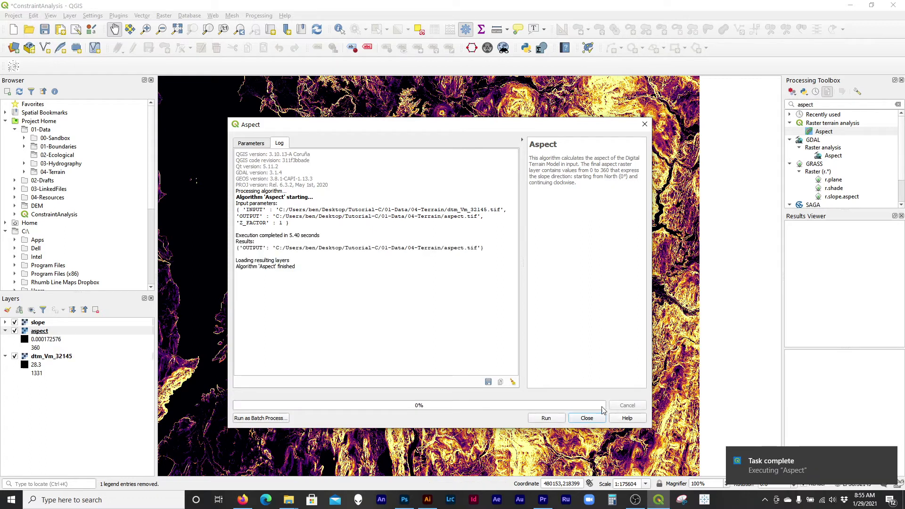
click(586, 418)
Step: Move the aspect layer above slope and set its symbology render type to Singleband pseudocolor
drag(63, 335, 73, 325)
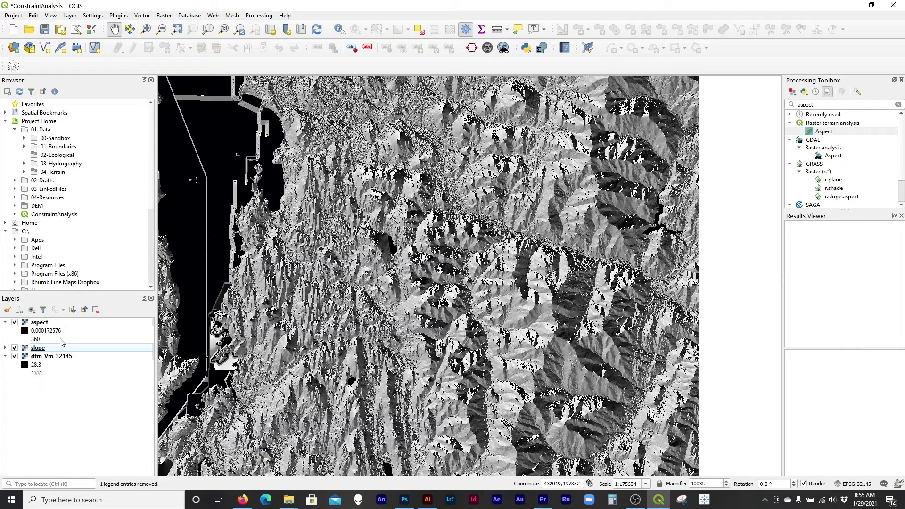
click(30, 323)
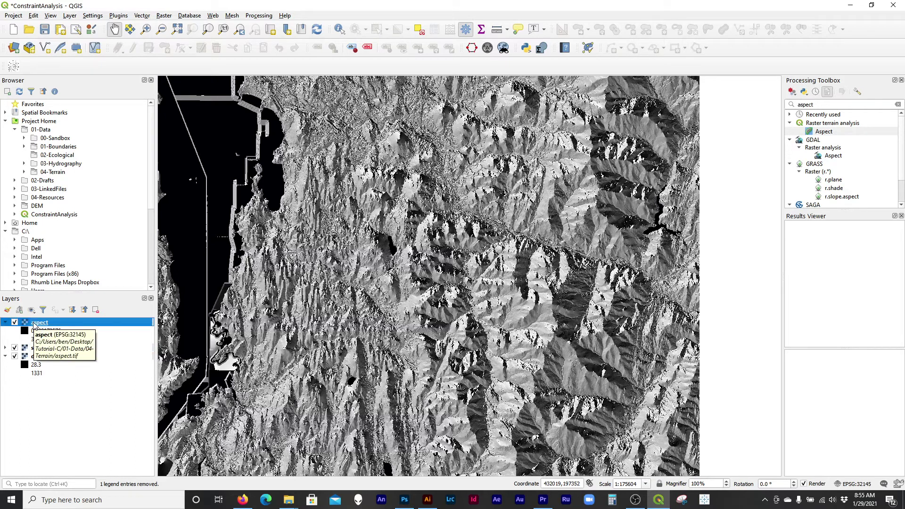
double_click(42, 323)
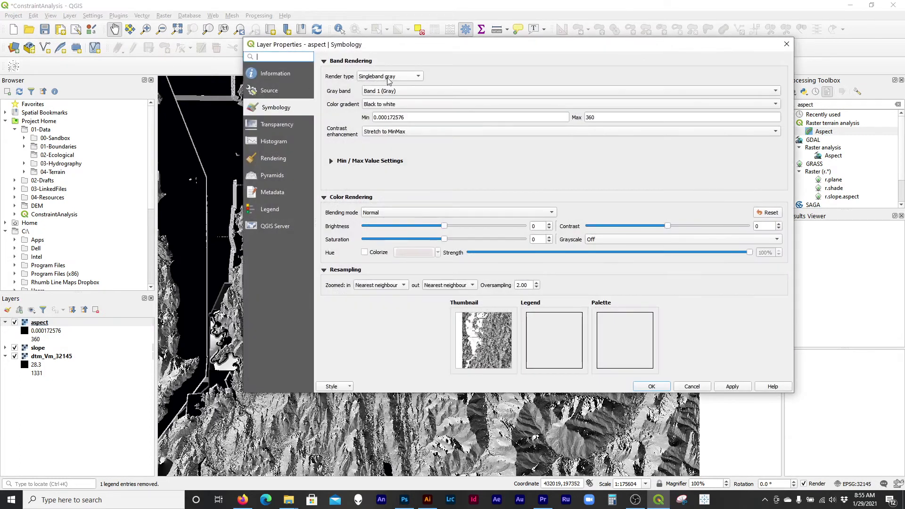
click(389, 77)
click(396, 86)
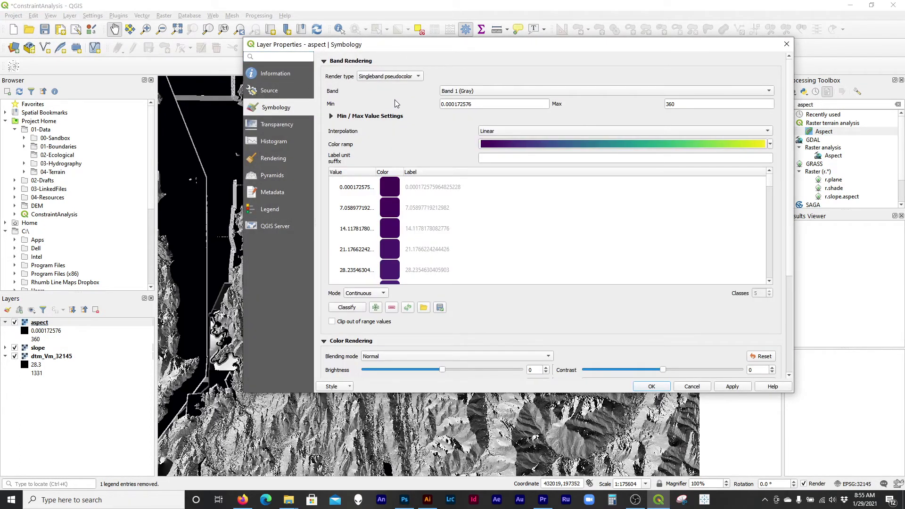
Step: Load the AspectClasses color map file for the aspect layer, apply it and close the layer properties
click(424, 308)
click(357, 120)
click(593, 308)
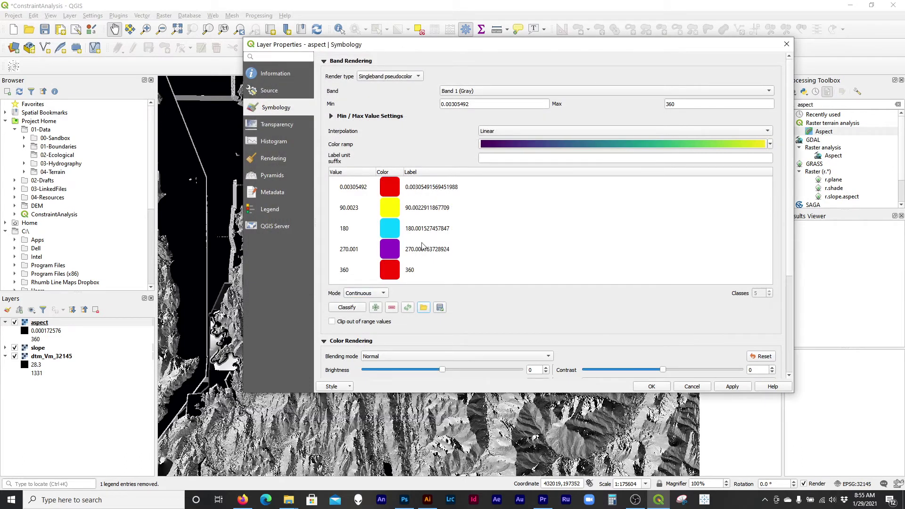
click(741, 389)
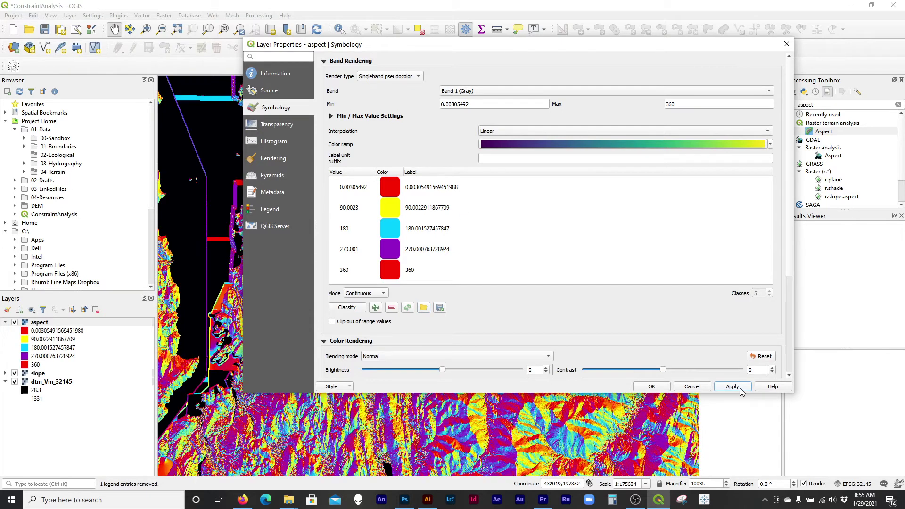
click(651, 386)
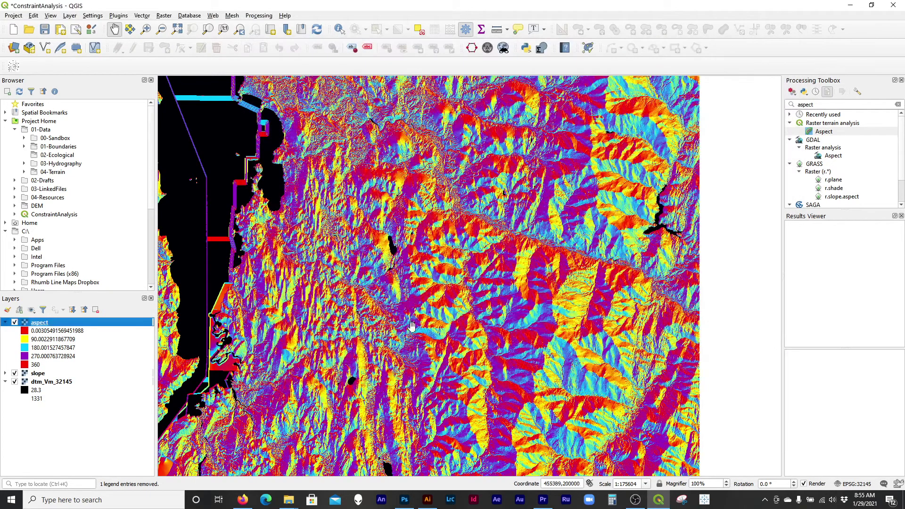
Step: Inspect the colored aspect raster around the mountains and compare it with the slope raster by toggling the aspect layer's visibility
scroll(421, 334, up, 1)
drag(409, 221, 427, 298)
click(42, 332)
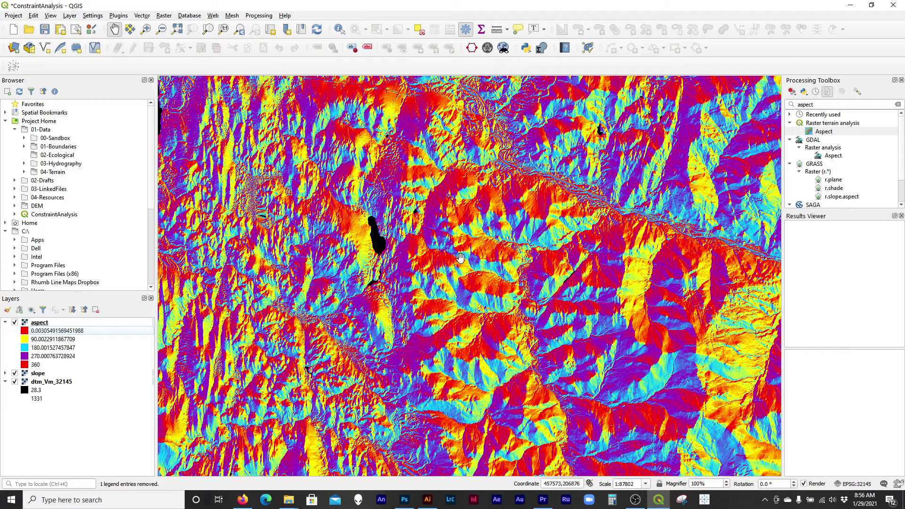
drag(513, 339, 422, 253)
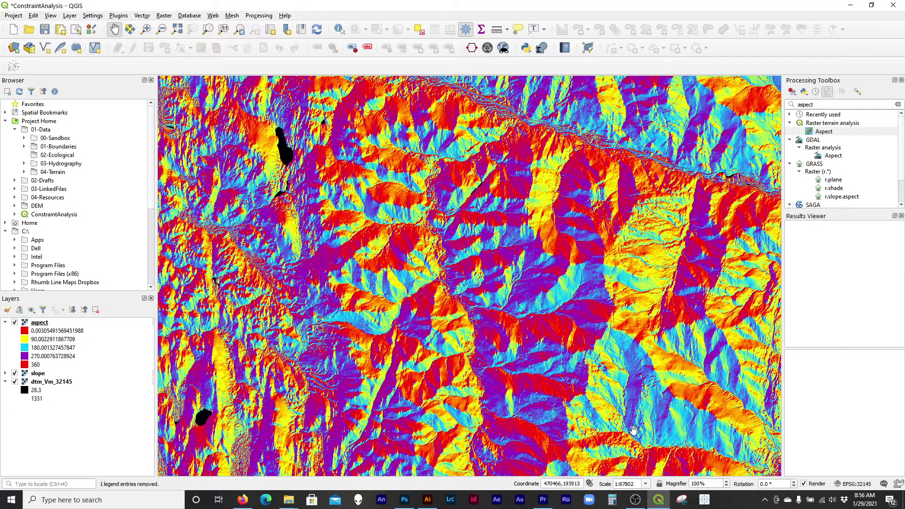
drag(453, 410, 565, 413)
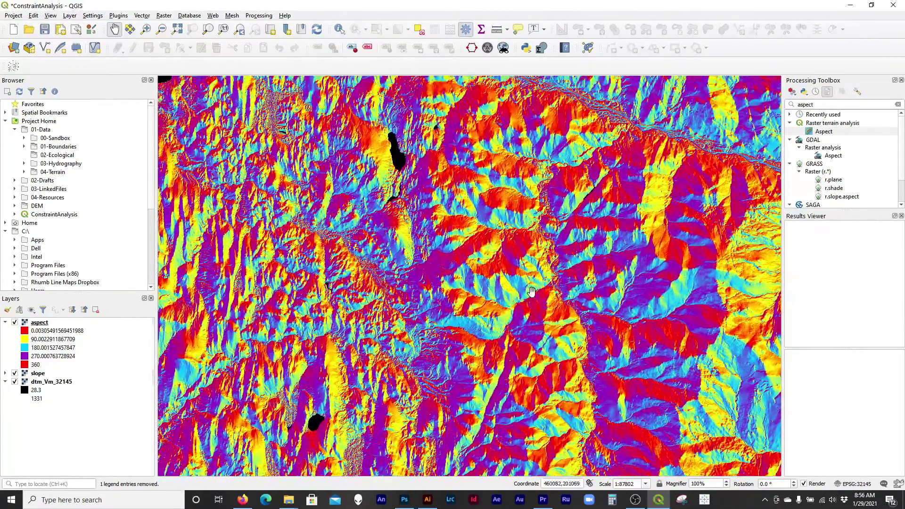
click(15, 324)
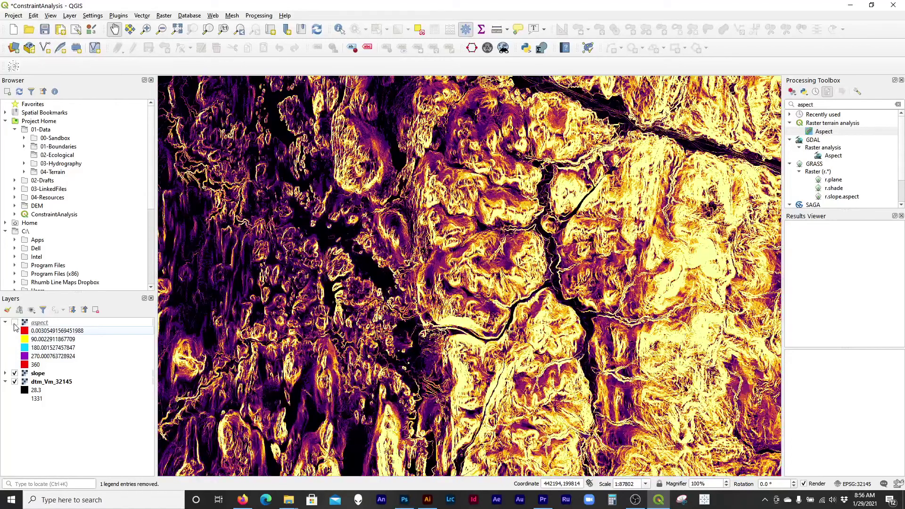
click(14, 323)
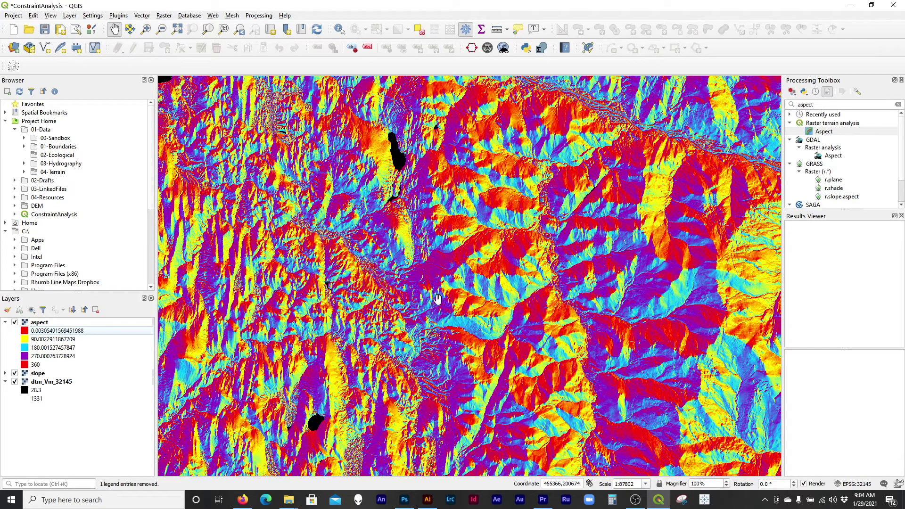
Step: Switch to Illustrator and examine the degree boundaries of the compass sectors in the Directions as Degrees diagram, especially the Northeast sector
click(432, 502)
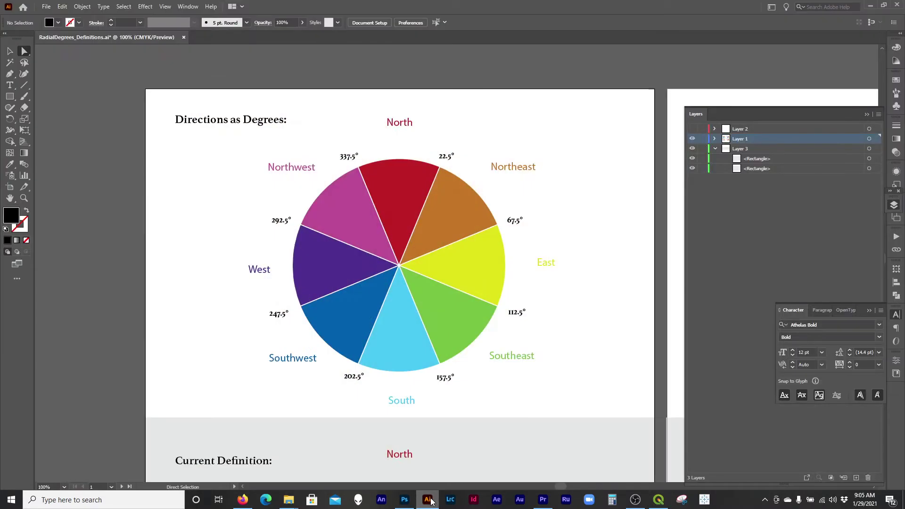
scroll(434, 412, up, 1)
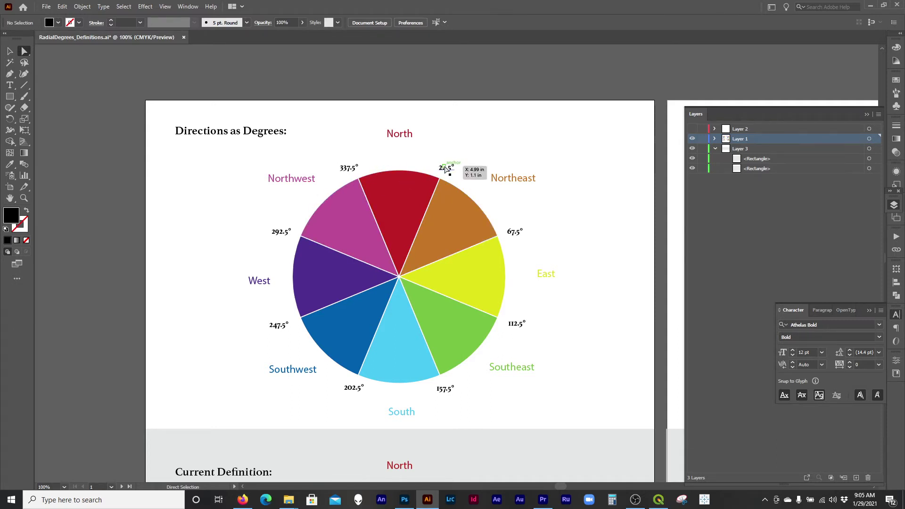
click(447, 170)
click(513, 232)
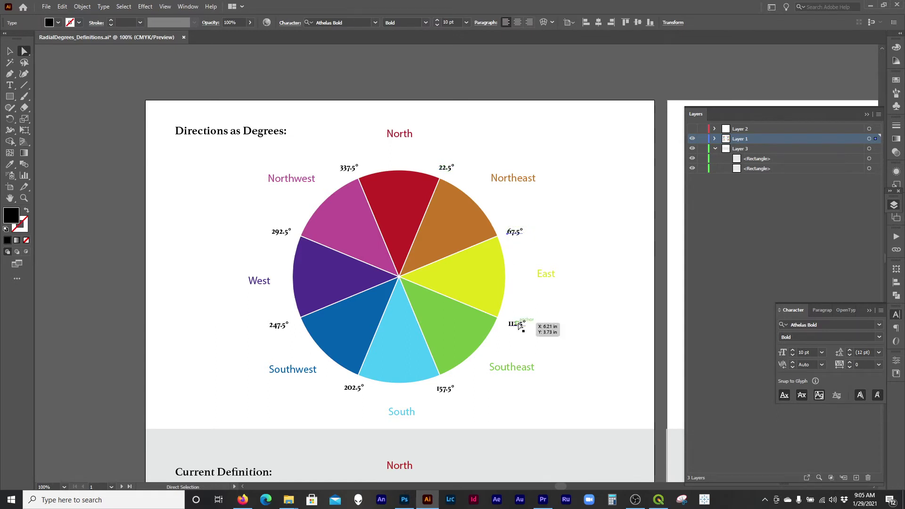
click(451, 170)
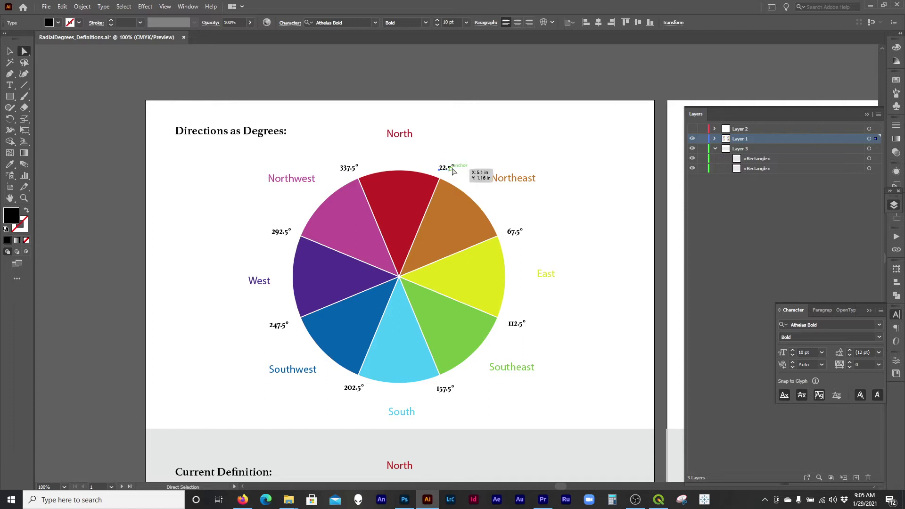
click(516, 232)
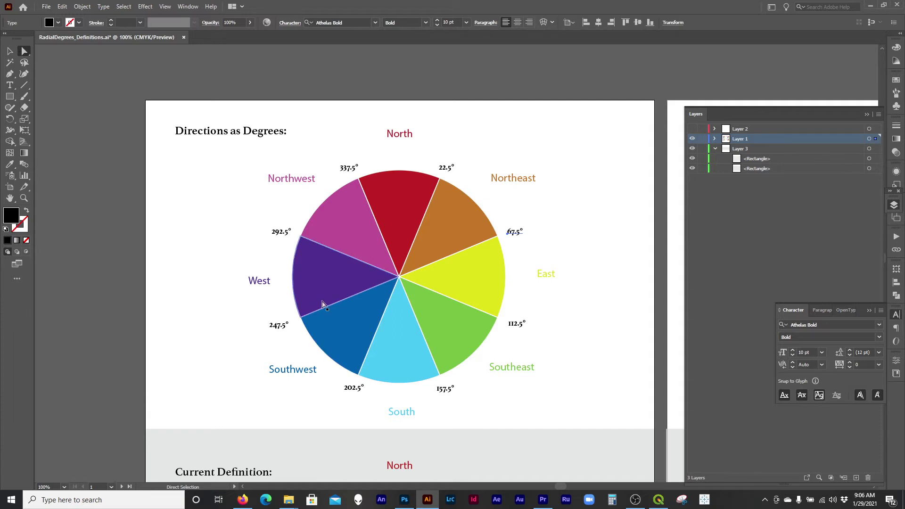
Step: Examine the slope limits per direction in the Current Definition diagram, then switch back to QGIS
scroll(431, 351, down, 1)
scroll(432, 351, down, 10)
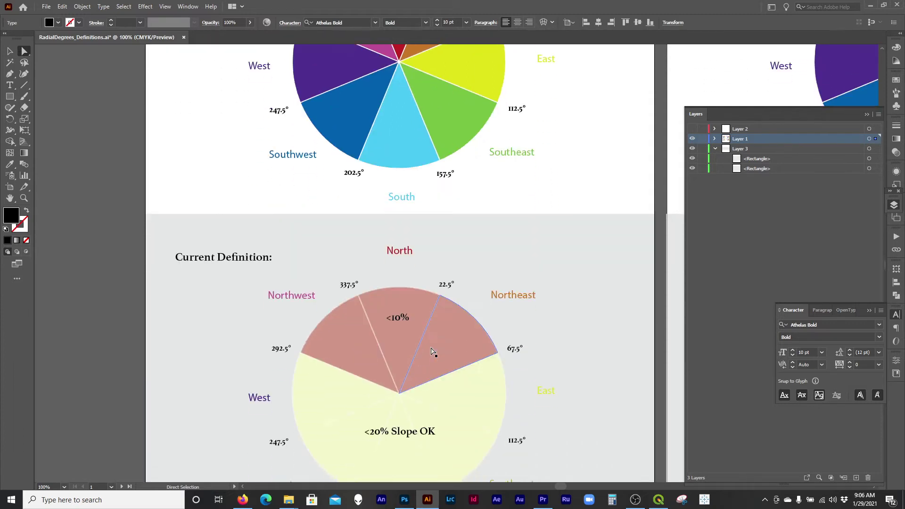
scroll(432, 351, down, 1)
scroll(432, 351, up, 1)
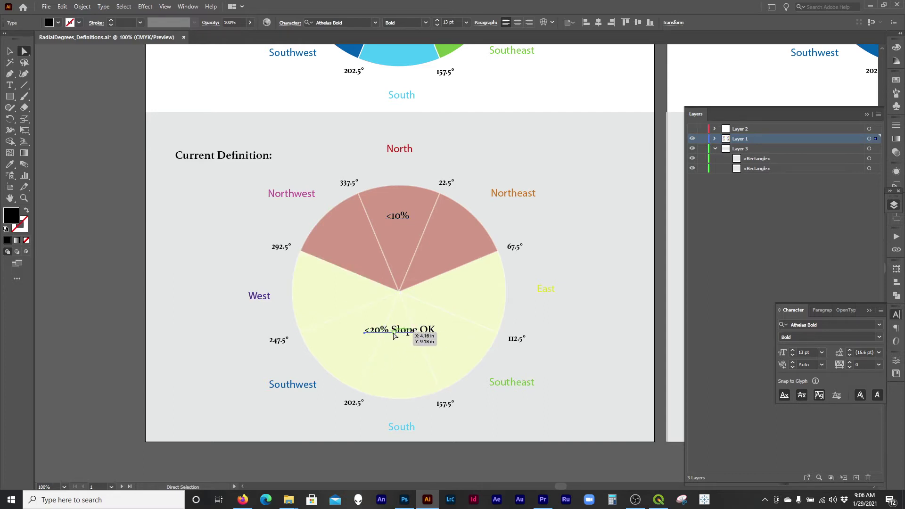
scroll(394, 334, down, 1)
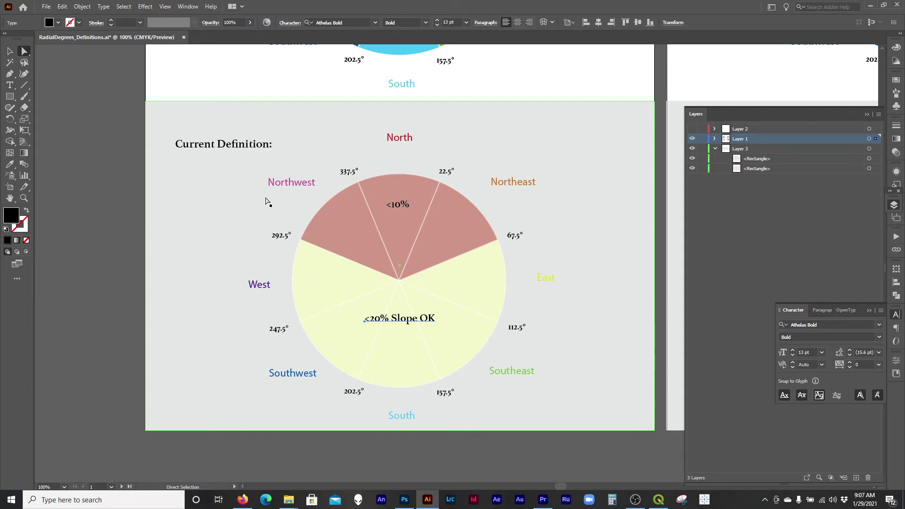
mouse_move(430, 504)
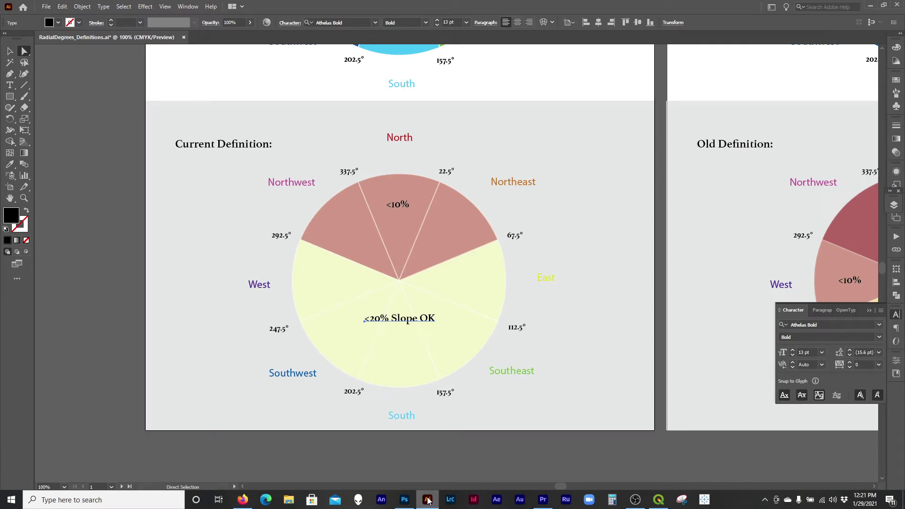
click(427, 500)
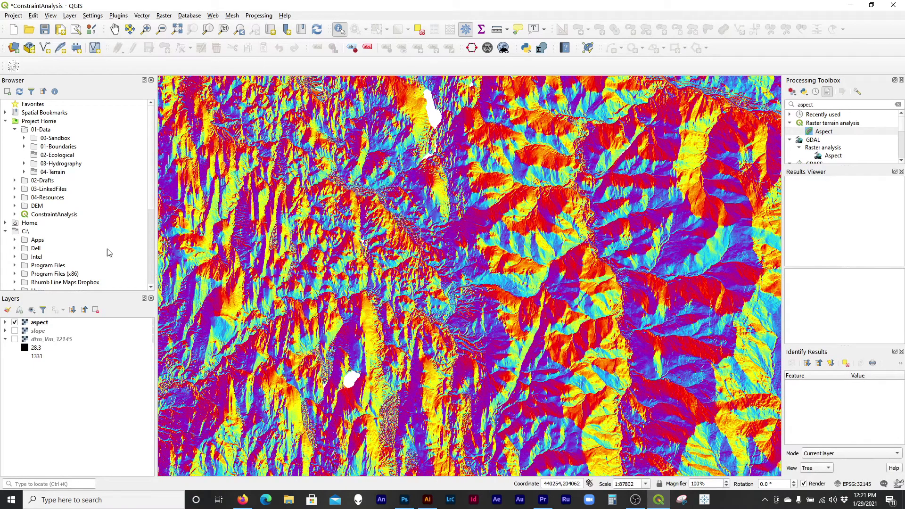
Step: Open the Raster Calculator and start the expression with the condition "slope@1" < 10
click(50, 326)
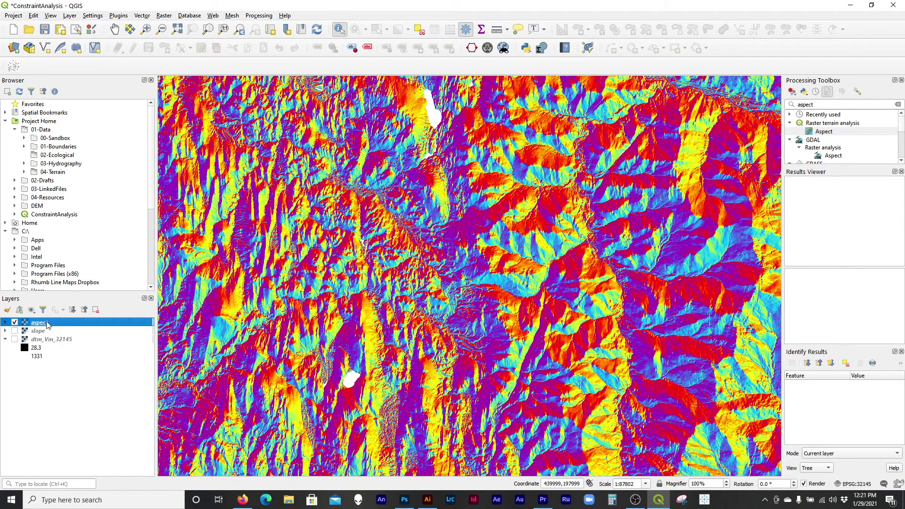
click(44, 332)
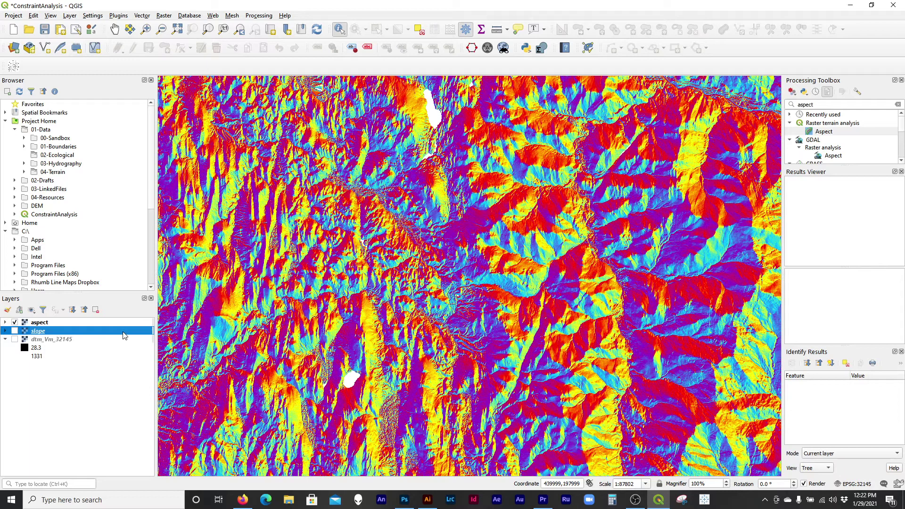
click(164, 16)
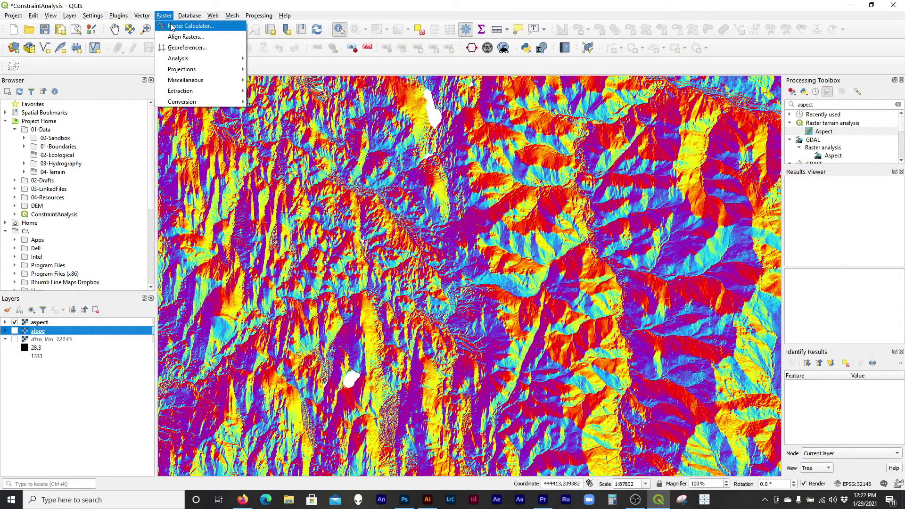
click(171, 27)
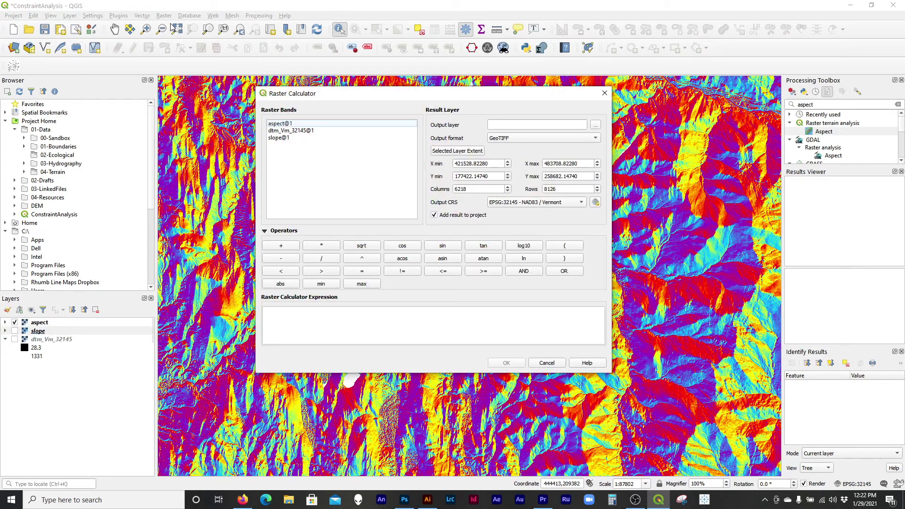
click(290, 139)
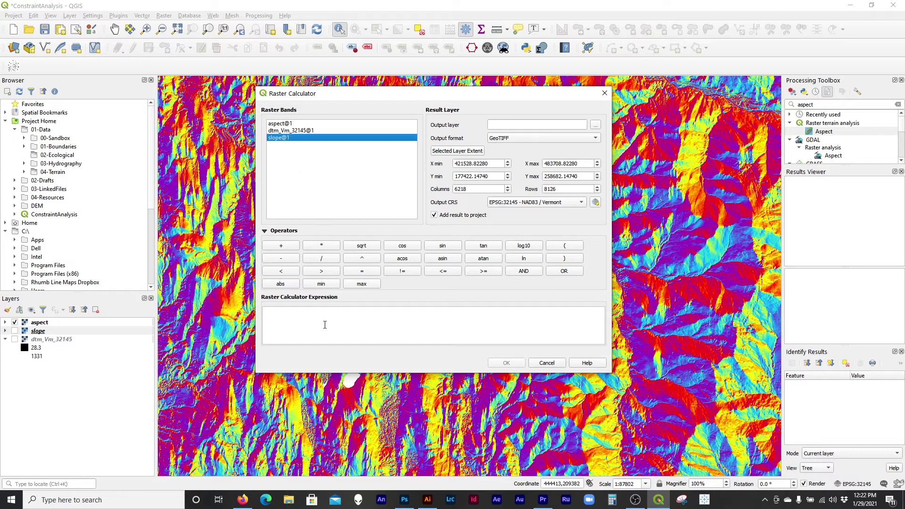
double_click(285, 138)
click(293, 273)
text(10)
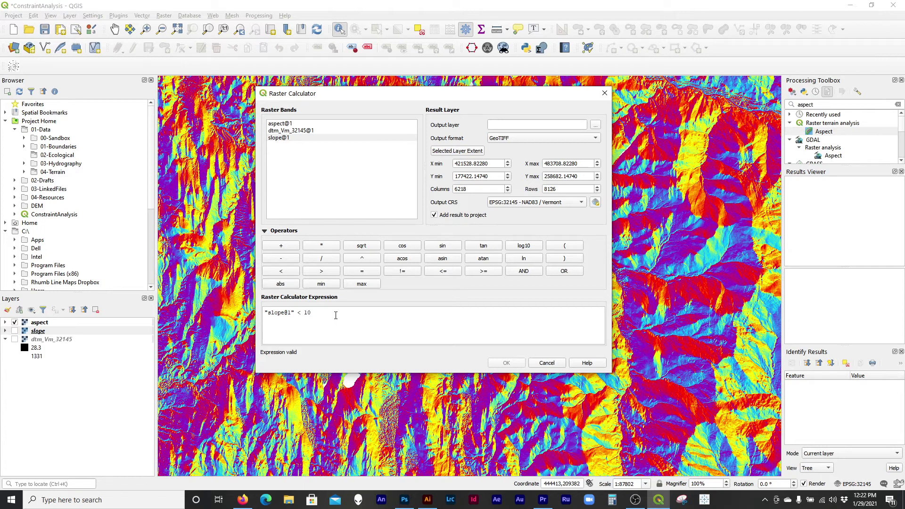
Step: Enclose the slope condition in parentheses and append AND (("aspect@1"<67.5) to the expression
text(()
text())
text(AND ()
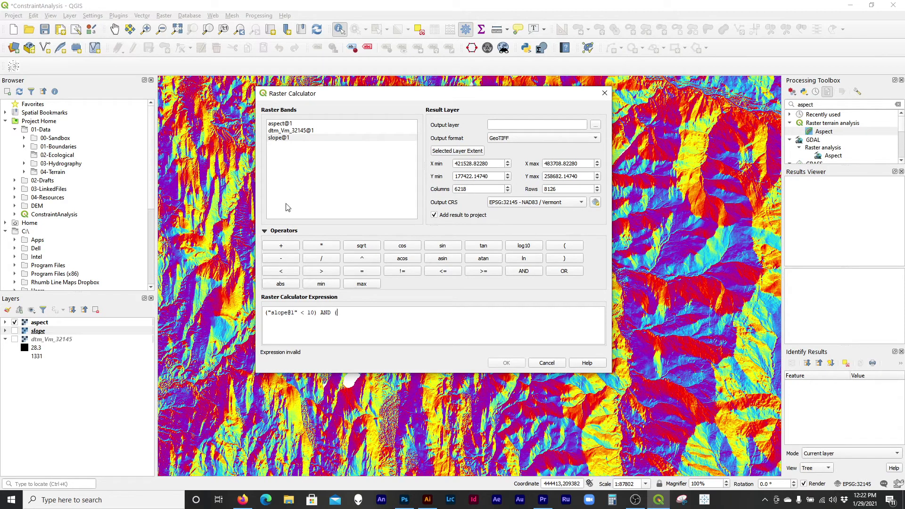
double_click(304, 124)
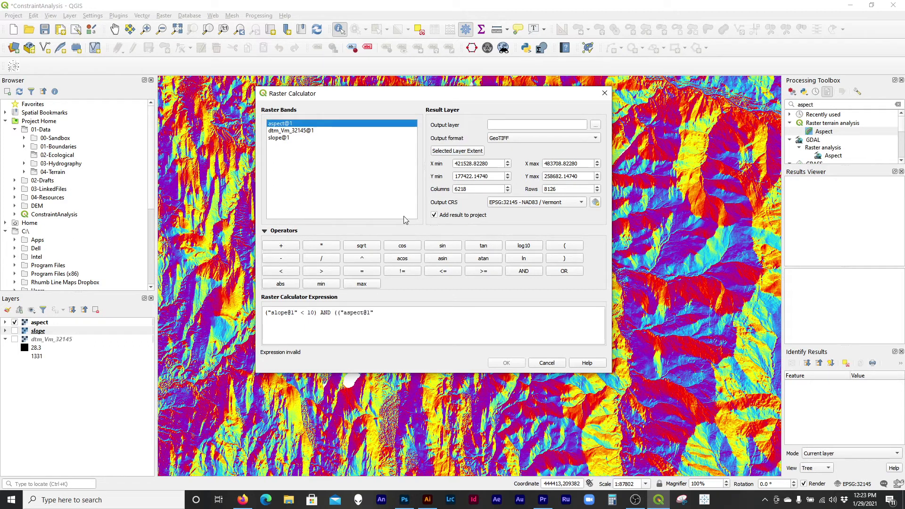
click(480, 314)
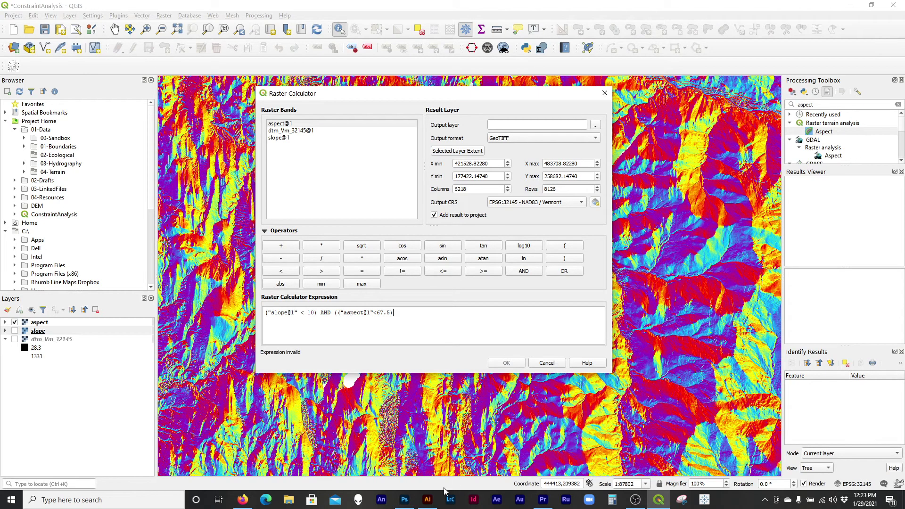
Step: Check the degree limits of the <10% sectors in Illustrator's Current Definition diagram and return to the QGIS Raster Calculator
click(427, 500)
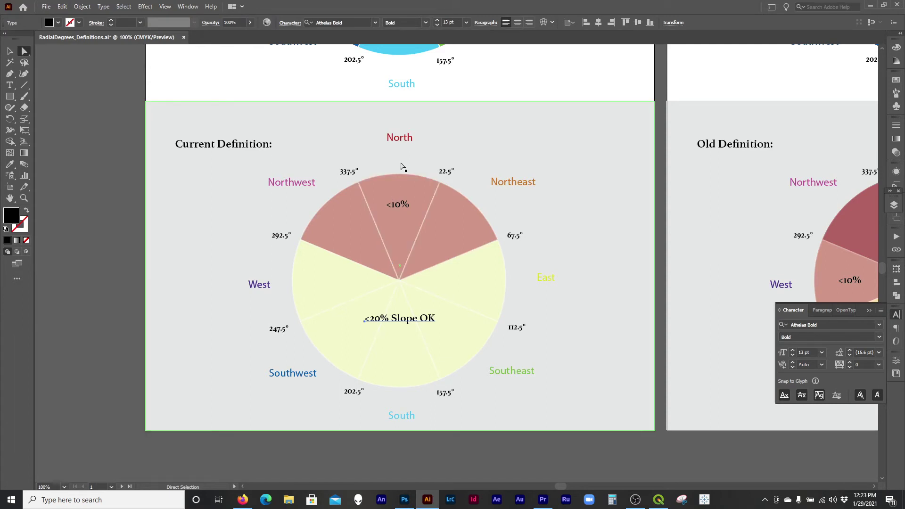
click(408, 168)
click(513, 235)
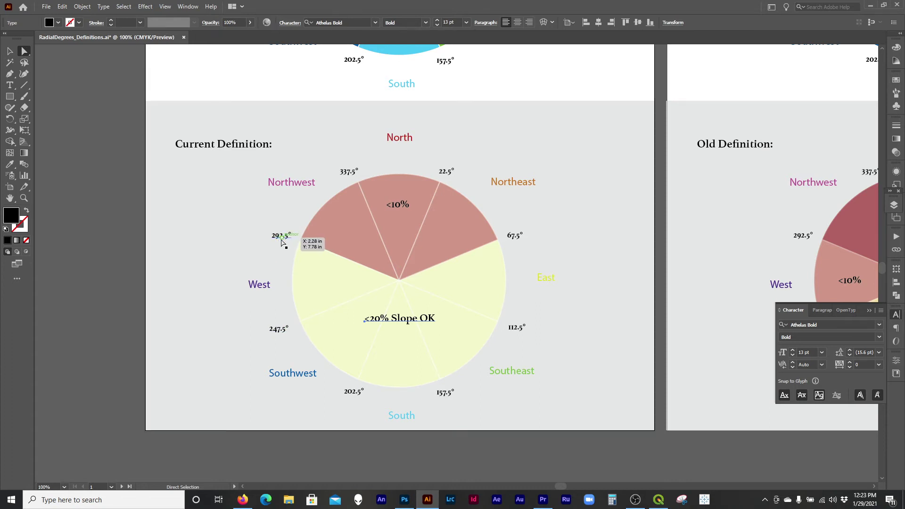
click(296, 226)
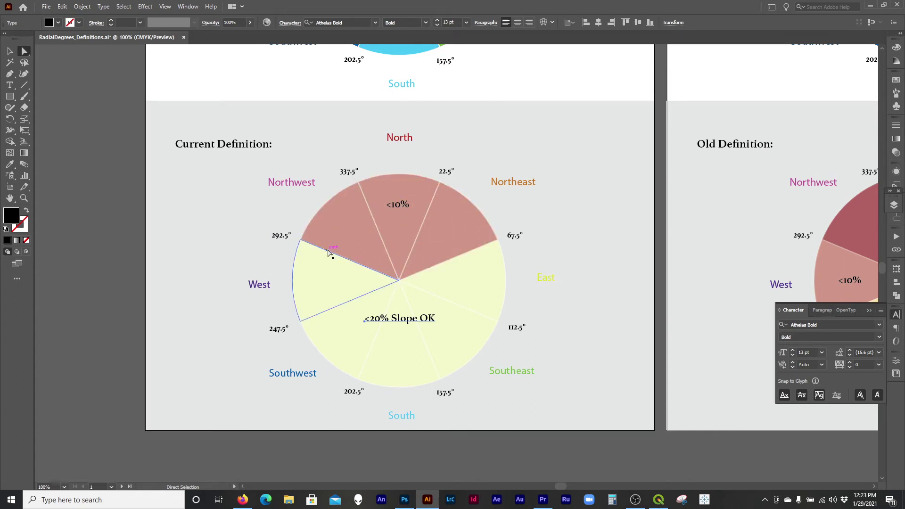
click(868, 6)
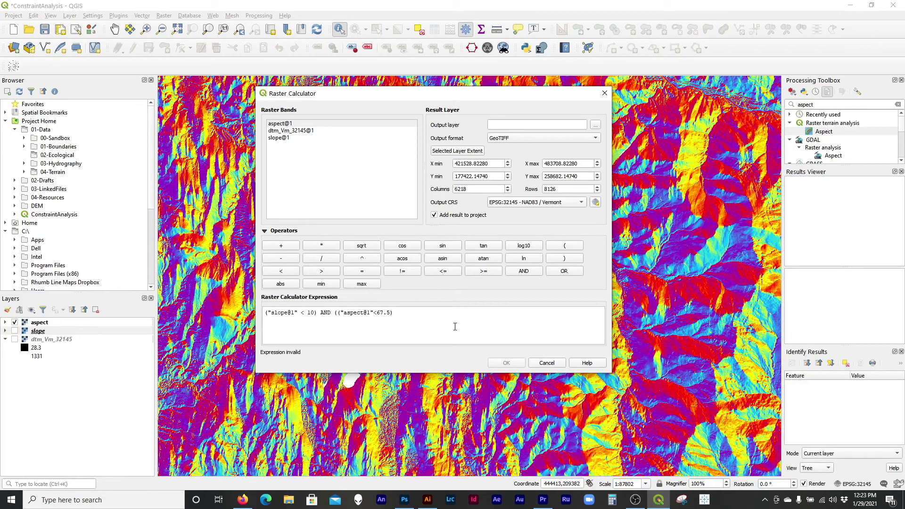
Step: Complete the northern aspect condition by appending OR("aspect@1">292.5)) to the expression
text(OR()
double_click(294, 123)
click(478, 330)
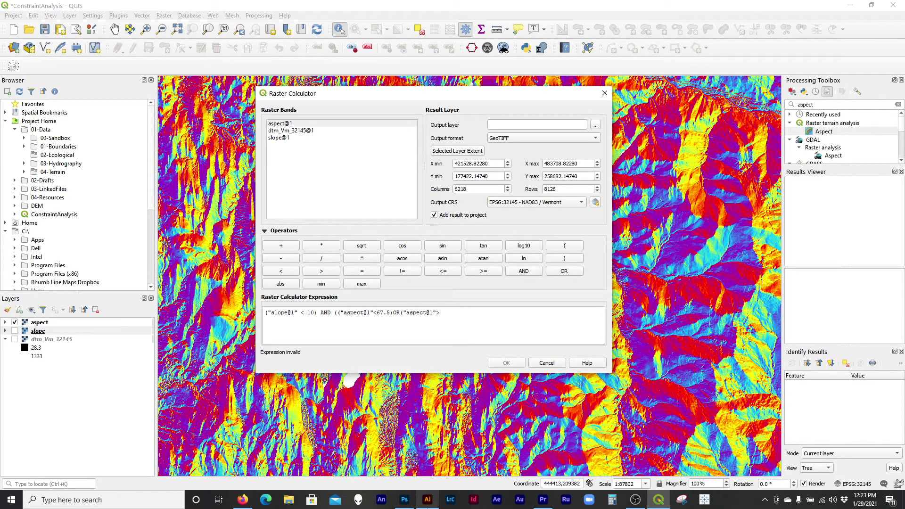
click(423, 473)
text())
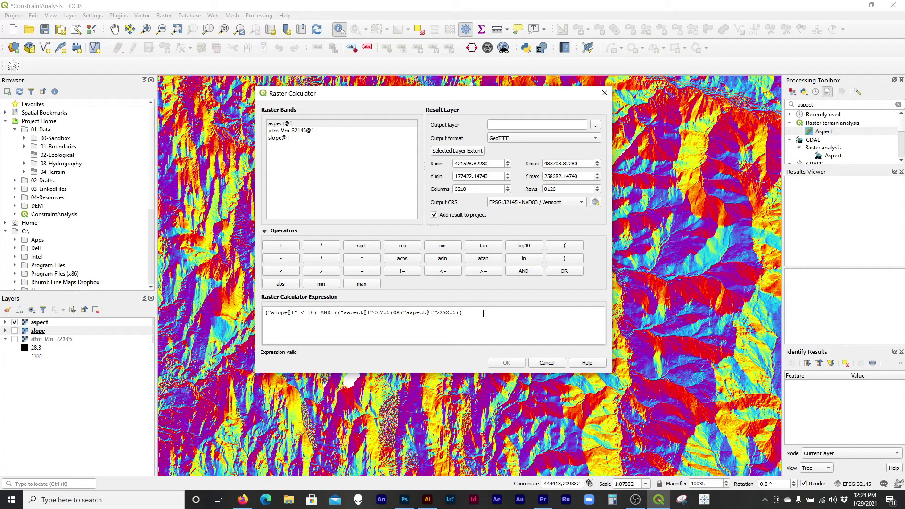
Step: Begin a second line of the expression with ("slope@1" < 20) AND (
text(()
click(290, 140)
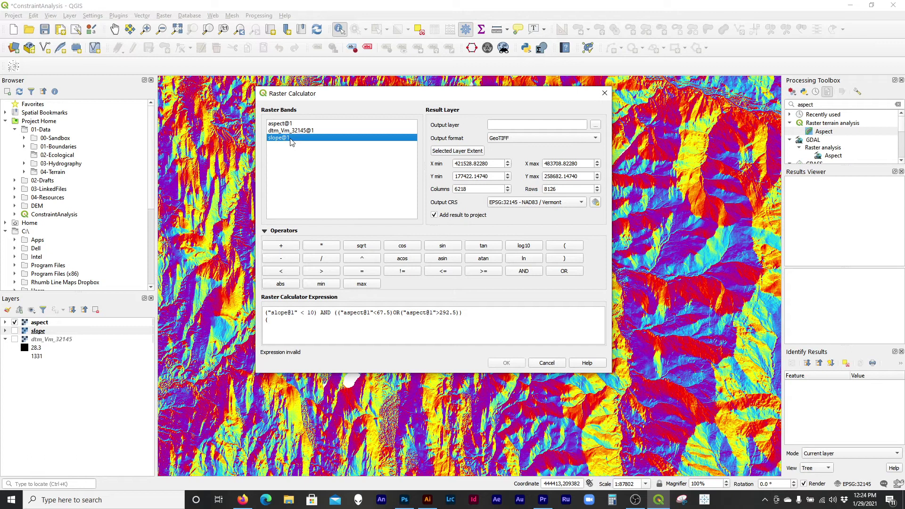
double_click(290, 140)
click(384, 329)
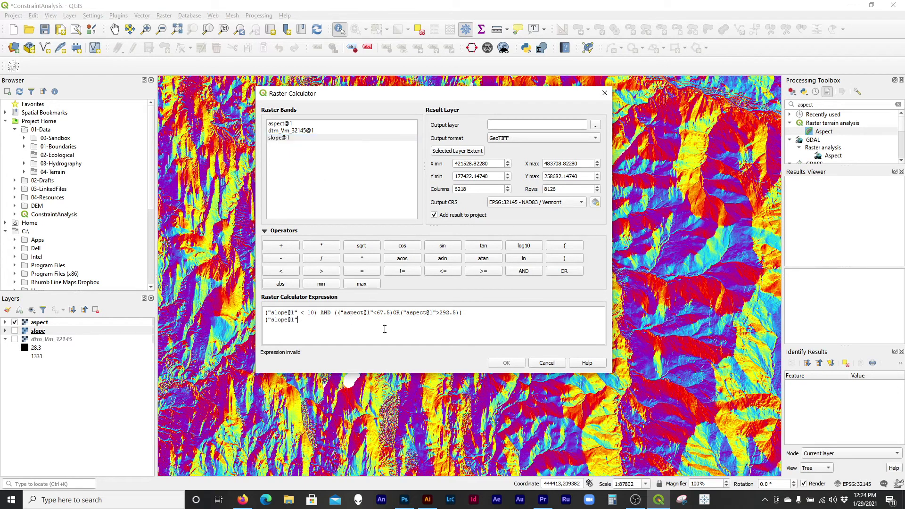
text(< 20) AND ()
Step: Add the lower aspect limit to the second line as "aspect@1" >= 67.5) AND (
double_click(293, 124)
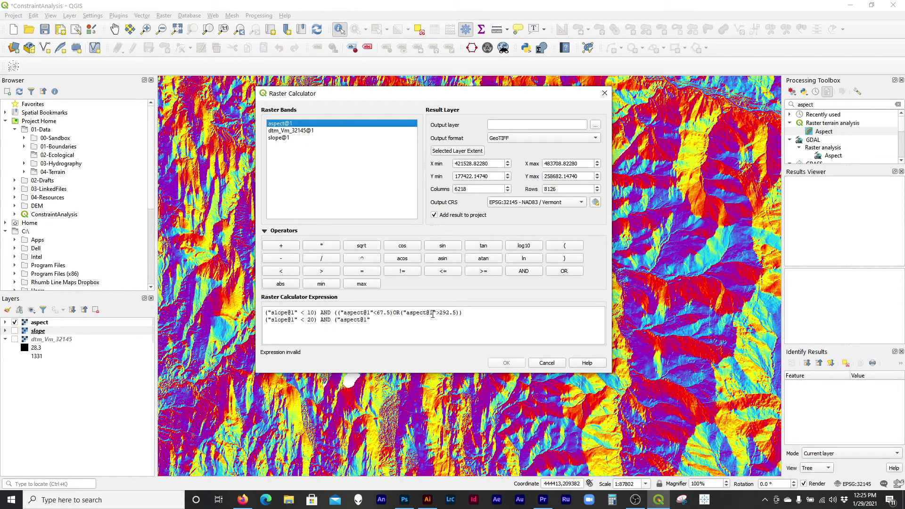
mouse_move(377, 313)
mouse_down()
mouse_move(370, 321)
mouse_move(391, 316)
mouse_up()
click(387, 319)
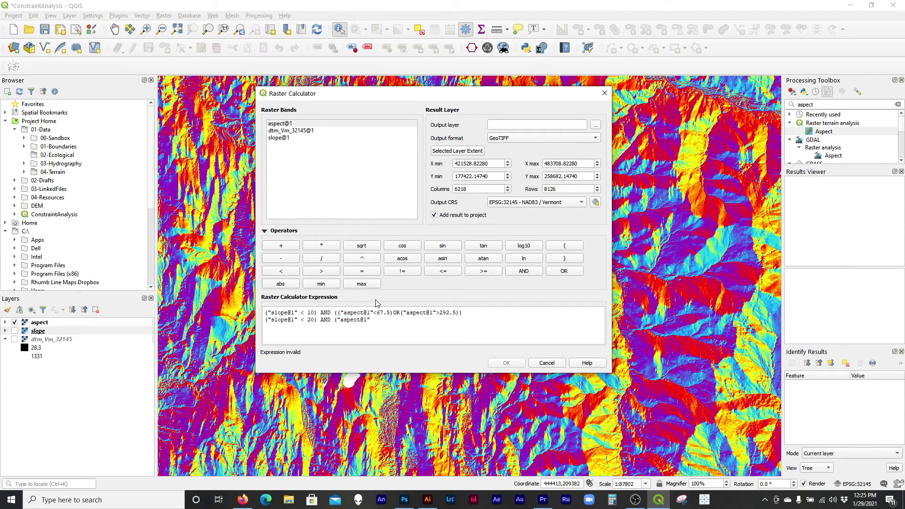
click(480, 271)
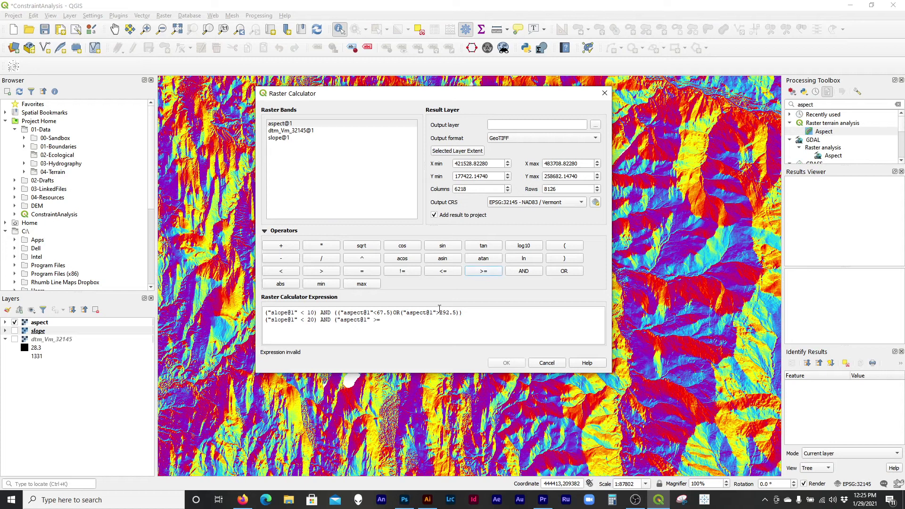
key(Left)
key(Left)
key(BackSpace)
double_click(388, 313)
click(389, 313)
drag(390, 313, 378, 317)
click(384, 314)
key(BackSpace)
text(67.5) AND ()
Step: Add the upper aspect limit to the second line as "aspect@1" <= 292.5
double_click(322, 124)
click(493, 323)
text(<)
click(443, 271)
text(292.5)
key(BackSpace)
Step: Switch to Illustrator and trace the <20% Slope OK sectors of the Current Definition diagram by selecting its wedges, checking their aspect limits
click(427, 499)
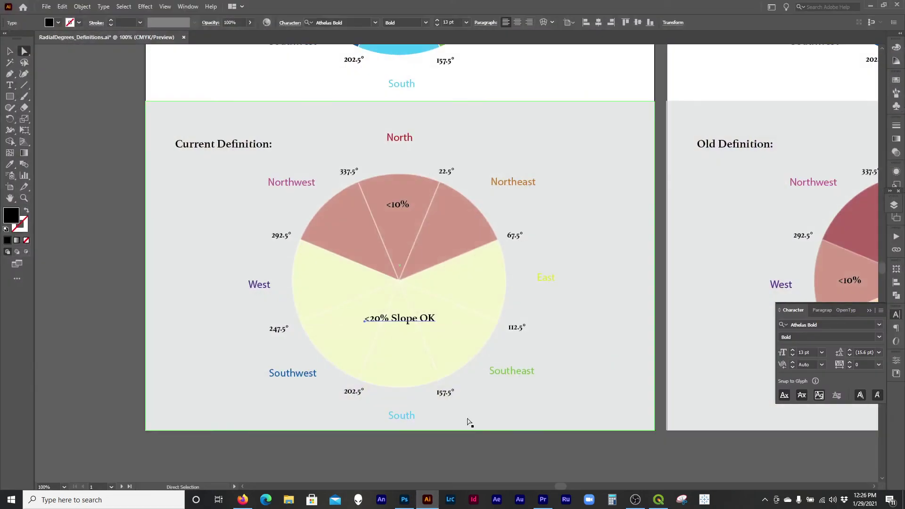
click(485, 274)
click(464, 344)
ctrl+click(448, 349)
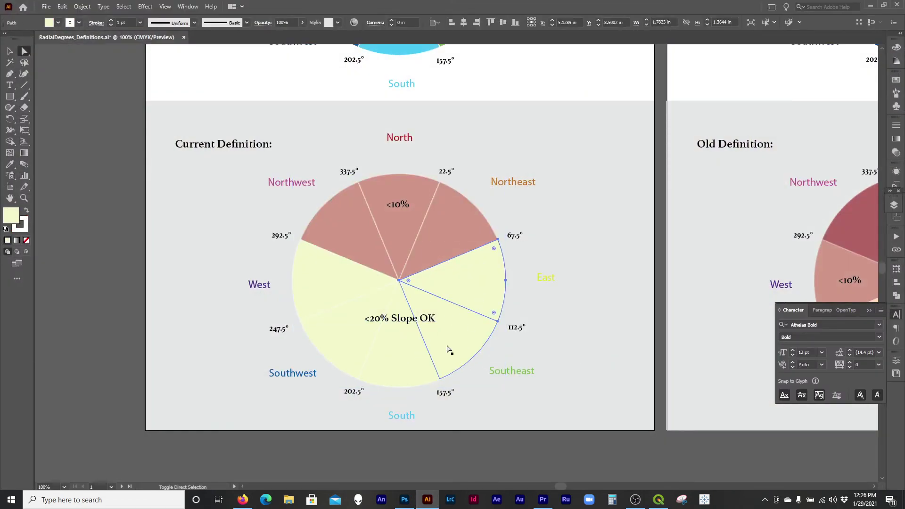
shift+click(410, 353)
shift+click(355, 320)
shift+click(351, 283)
shift+click(349, 248)
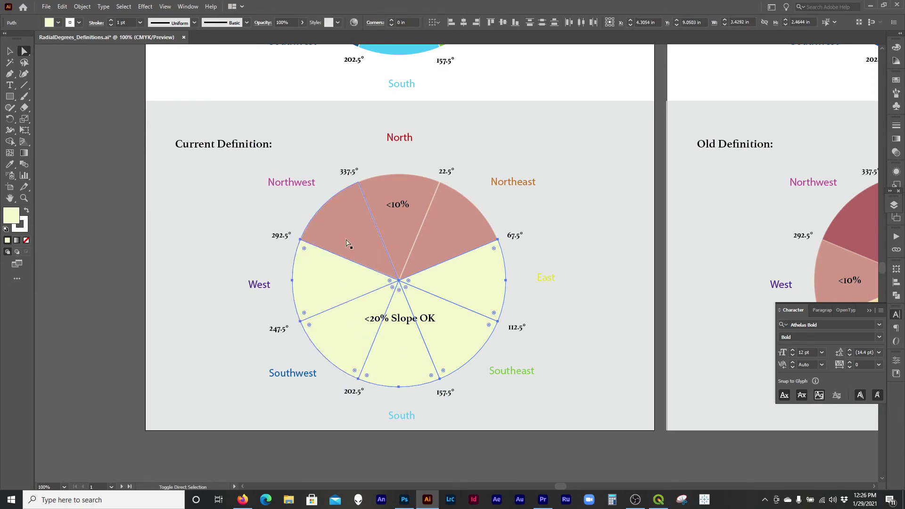
shift+click(383, 227)
shift+click(400, 175)
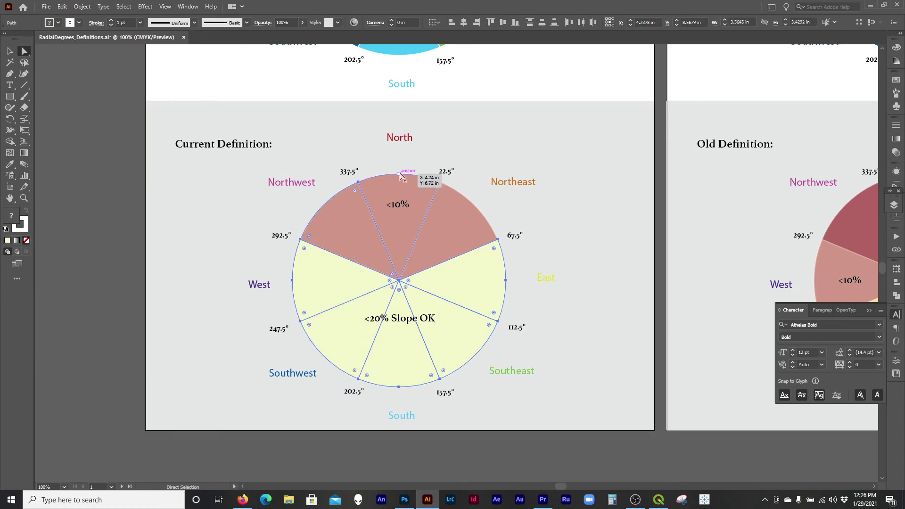
shift+click(400, 175)
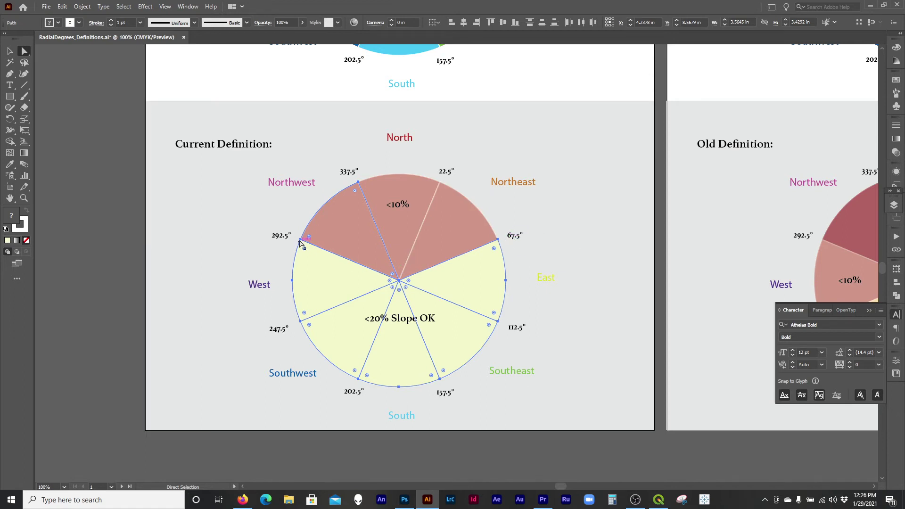
Step: Select the five <20% Slope OK wedges of the Current Definition diagram to review the aspect range they cover
click(488, 285)
shift+click(473, 339)
shift+click(415, 361)
shift+click(356, 340)
shift+click(326, 284)
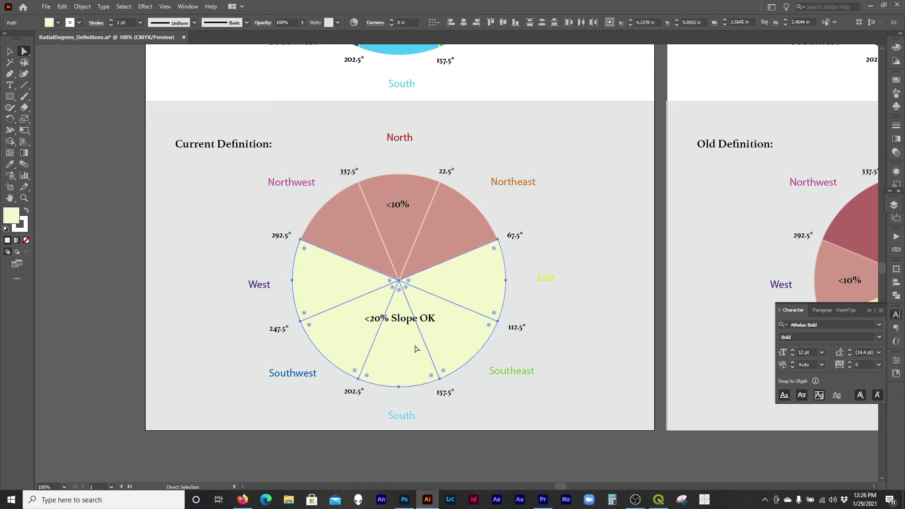
shift+click(410, 269)
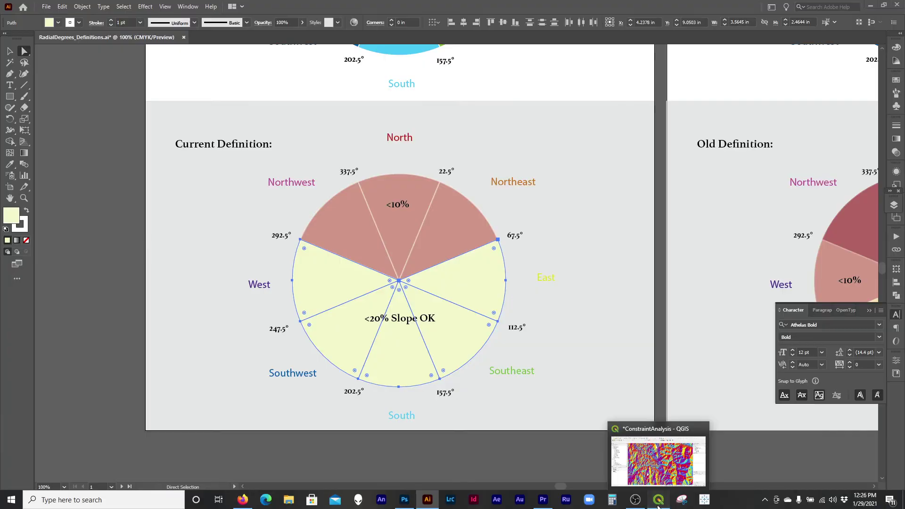
Step: Switch back to the QGIS Raster Calculator and group the second line's two aspect limits inside their own parentheses
click(659, 501)
click(484, 323)
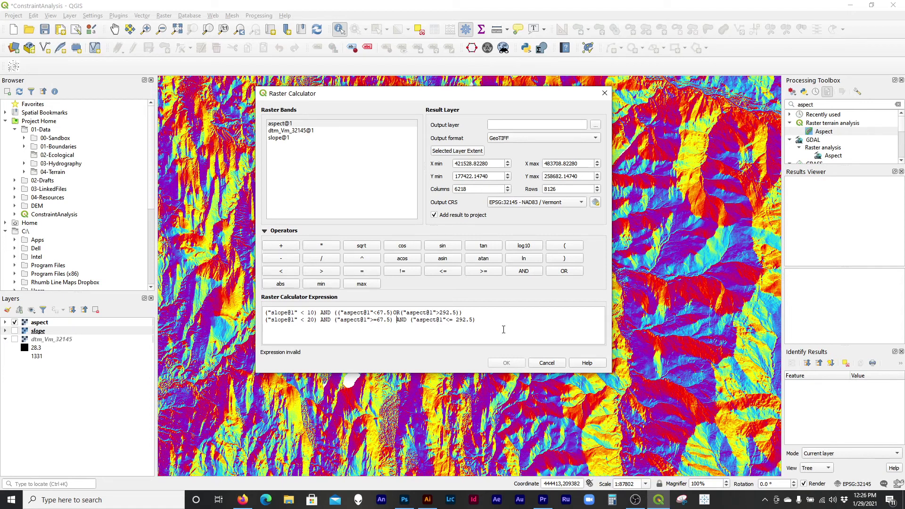
text(()
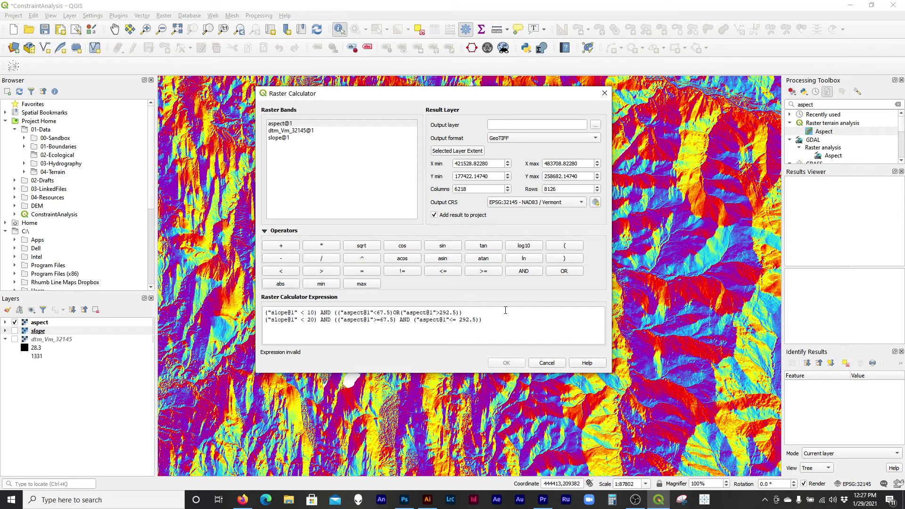
Step: Enclose the expression's entire first line, the slope < 10 condition with its aspect limits, in outer parentheses
triple_click(331, 307)
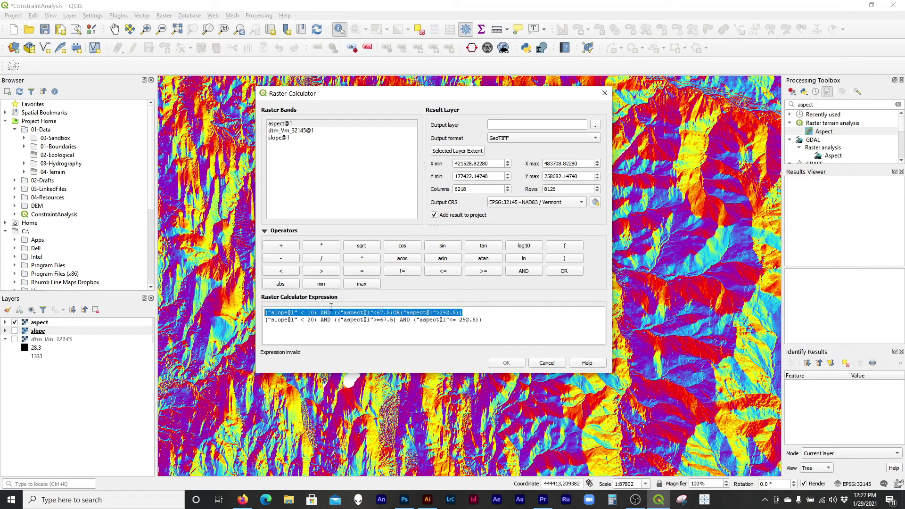
click(504, 313)
text())
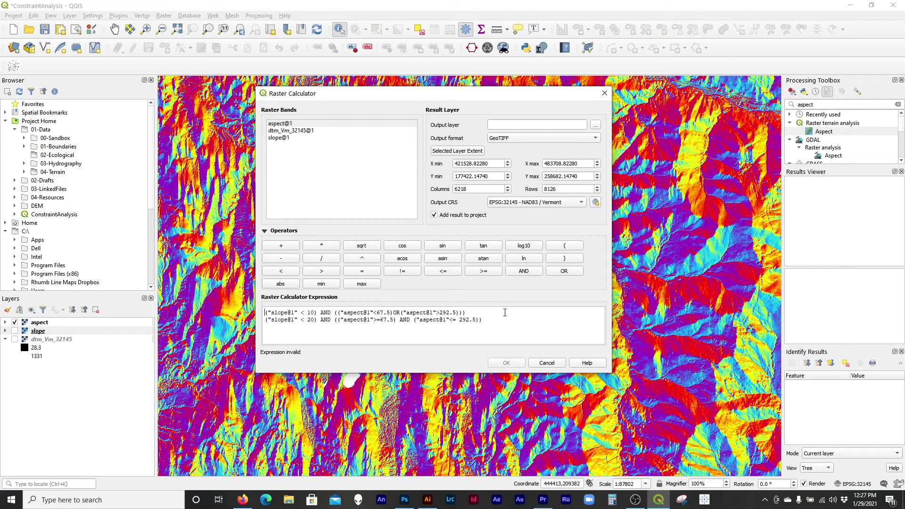
key(Home)
text(()
Step: Enclose the slope < 20 line in outer parentheses and join the two expression lines with OR
key(Down)
key(Home)
text(()
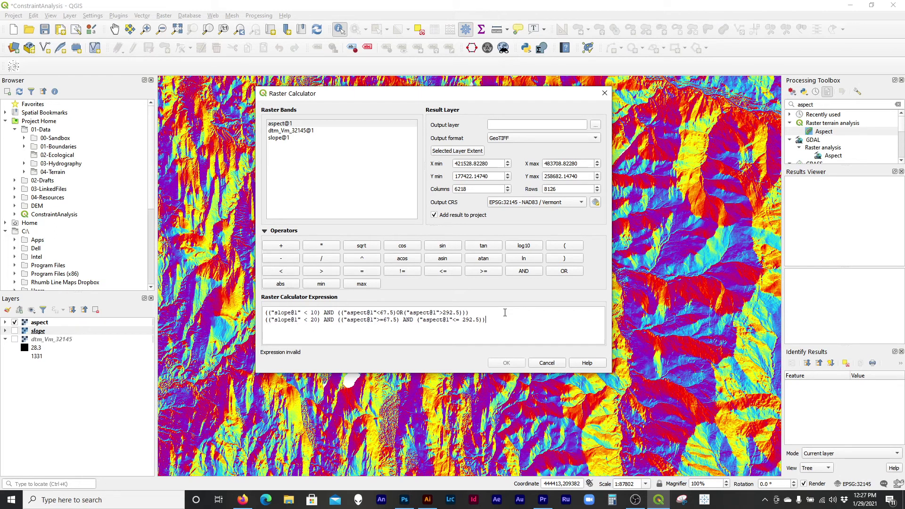
key(End)
text()OR)
click(504, 319)
drag(499, 324, 259, 310)
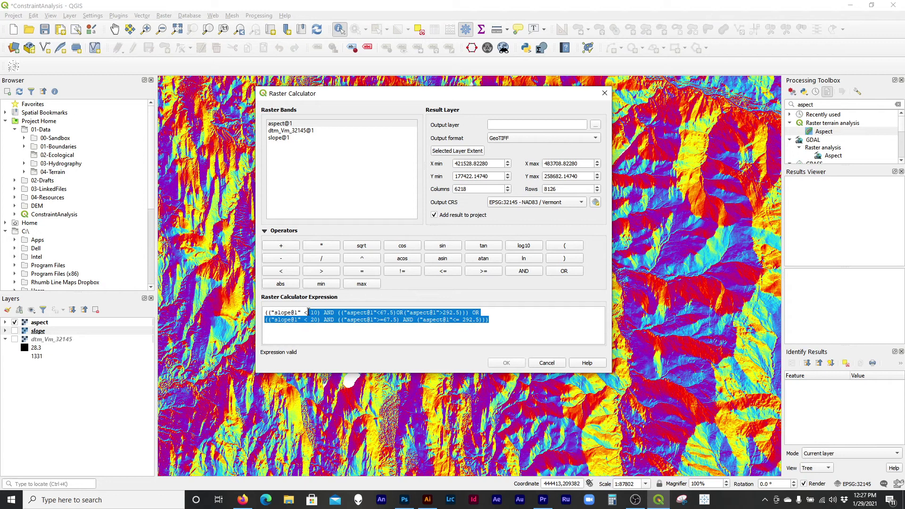
click(497, 320)
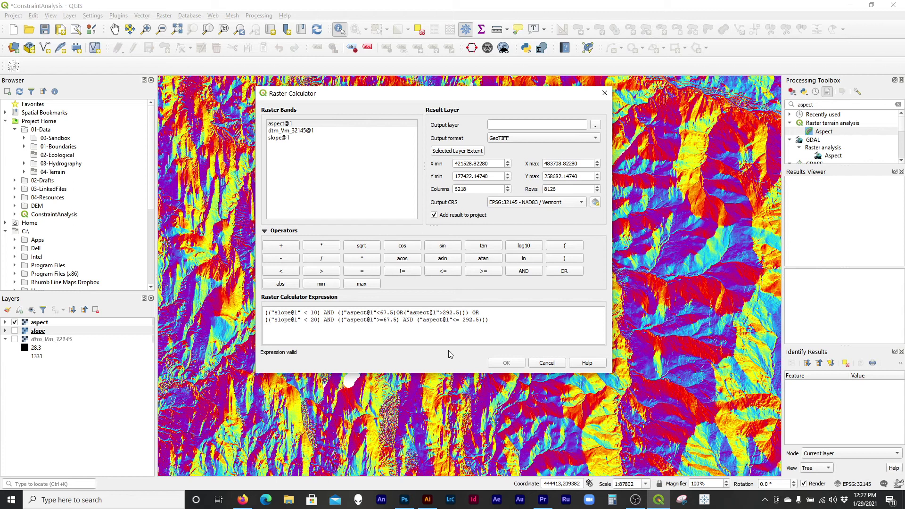
Step: Save the output layer as buildable_topography in the 04-Terrain folder and run the raster calculation
click(596, 124)
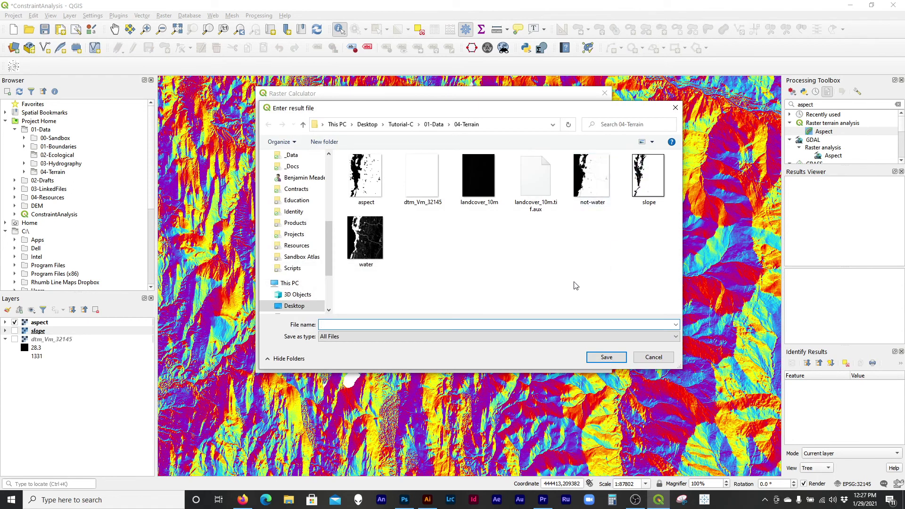
text(buildable_topography)
key(Return)
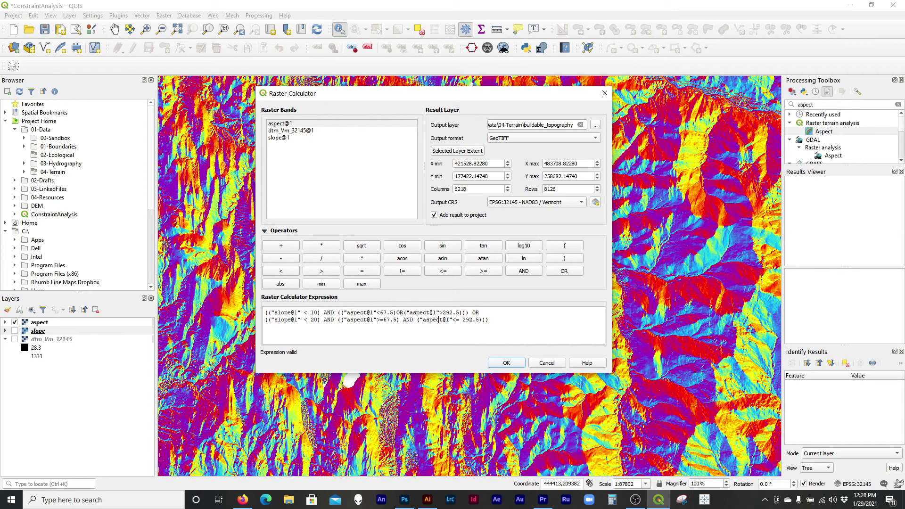
click(509, 364)
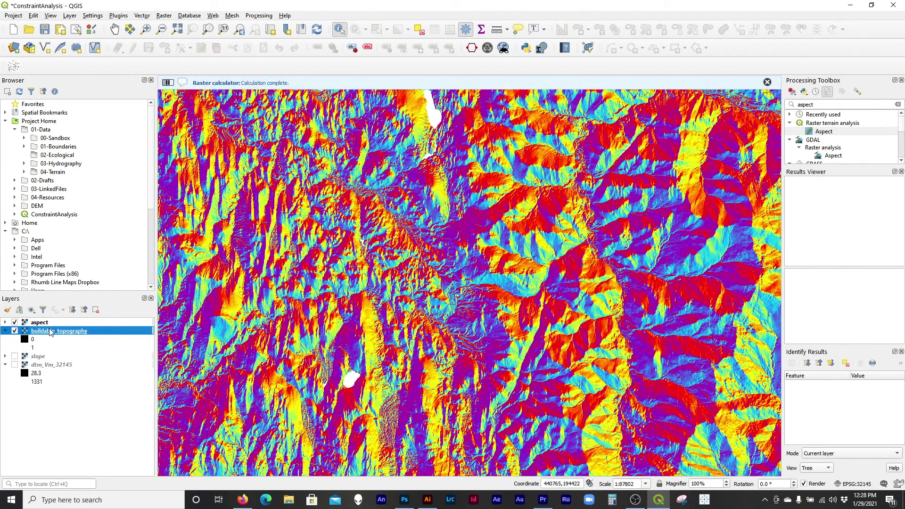
Step: Move the buildable_topography layer above aspect and examine its 0 and 1 areas on the map
drag(52, 330, 58, 323)
scroll(459, 312, down, 1)
scroll(424, 267, down, 1)
scroll(422, 271, up, 1)
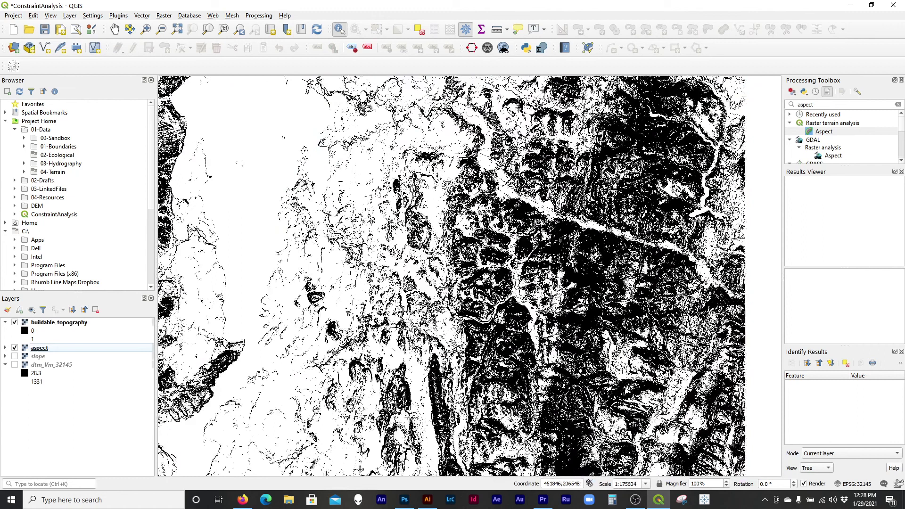
click(46, 340)
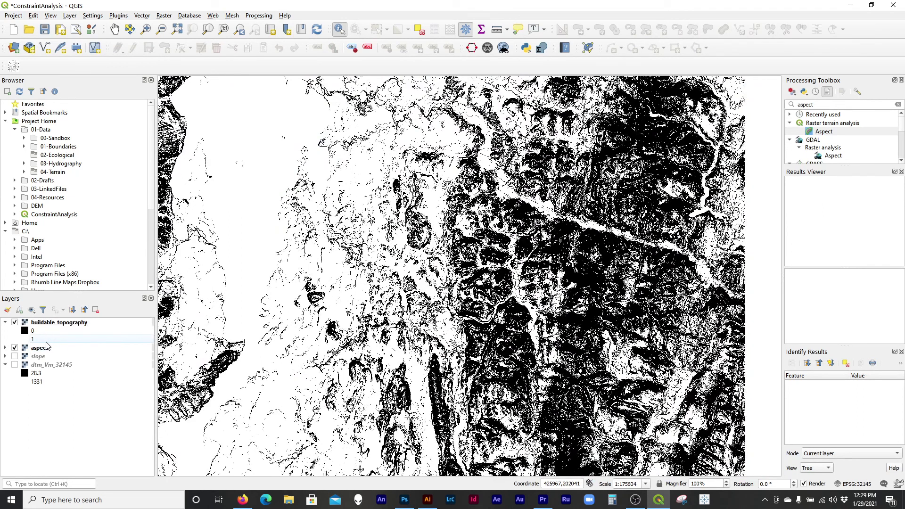
click(46, 331)
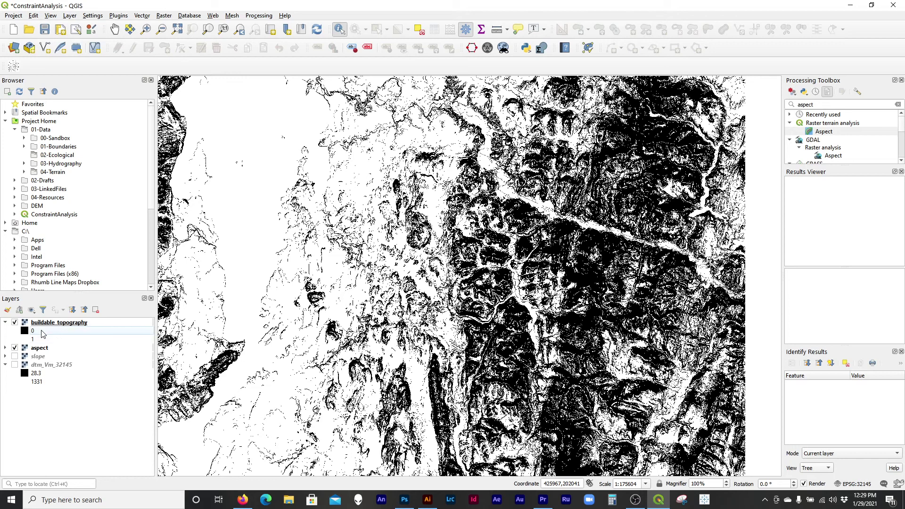
Step: Set the buildable_topography layer's global opacity to 40% and apply the change
scroll(483, 280, up, 2)
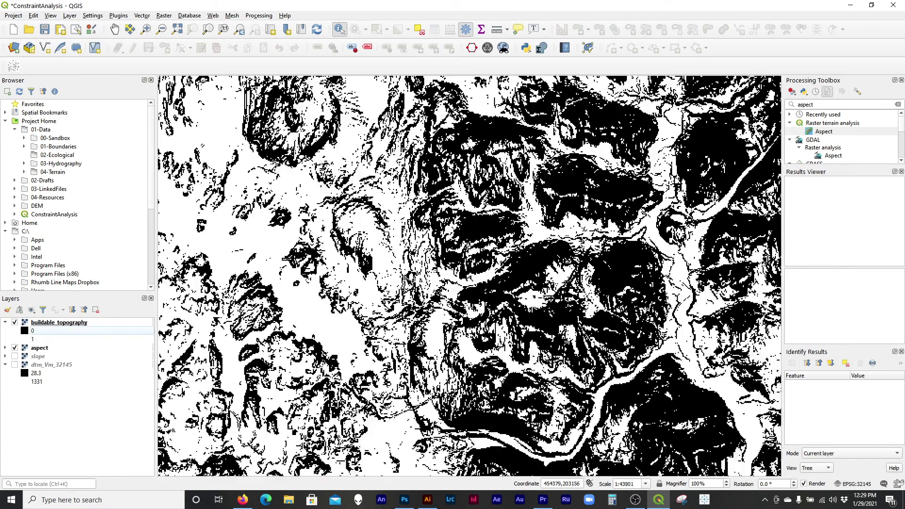
scroll(451, 282, up, 2)
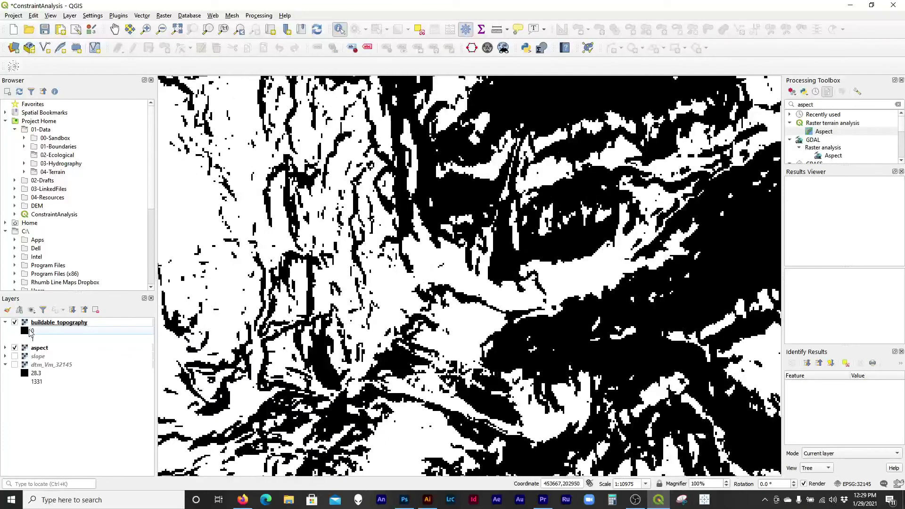
click(38, 324)
right_click(39, 324)
click(71, 472)
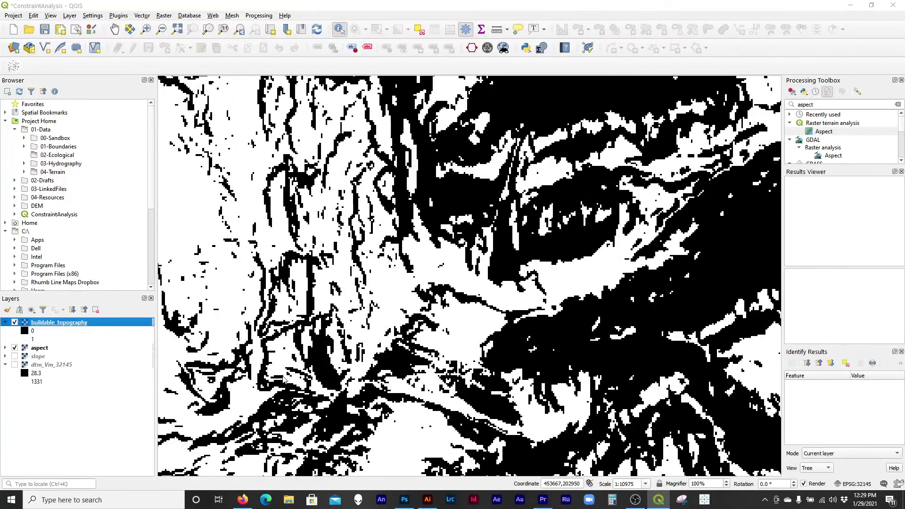
click(278, 124)
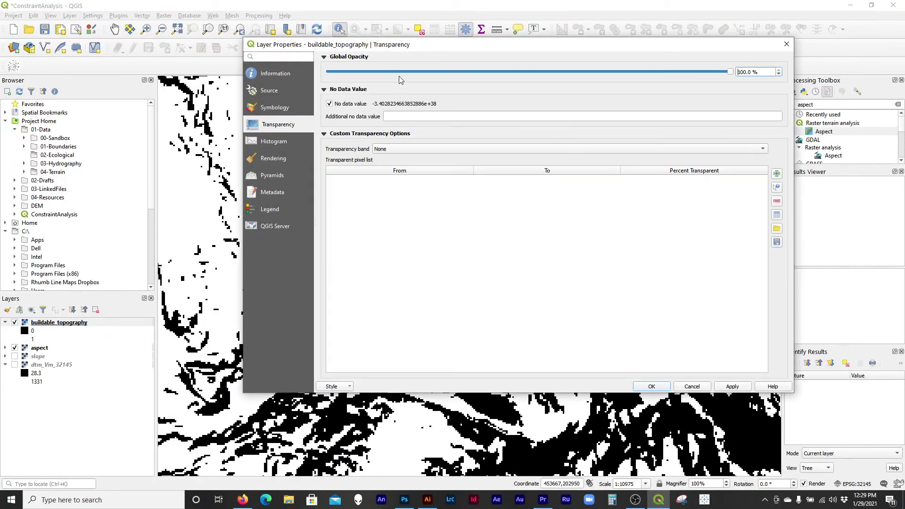
scroll(399, 75, down, 6)
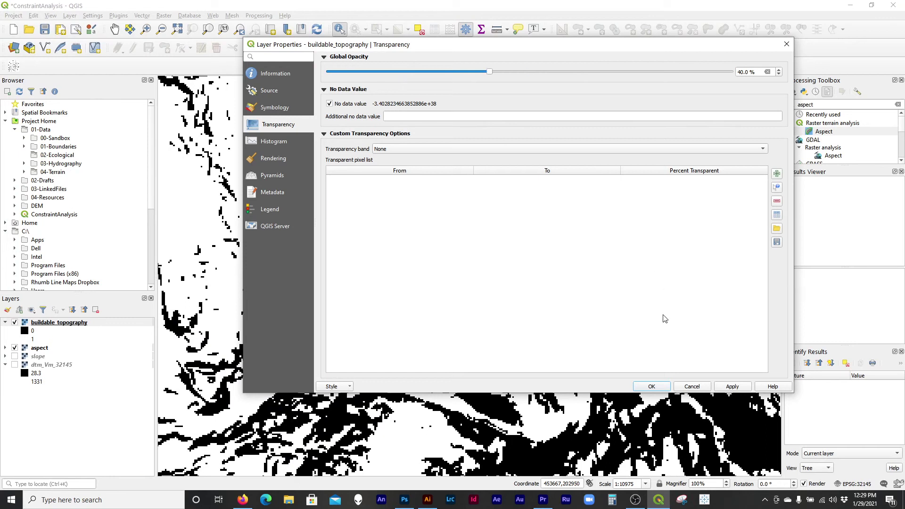
click(731, 386)
click(652, 386)
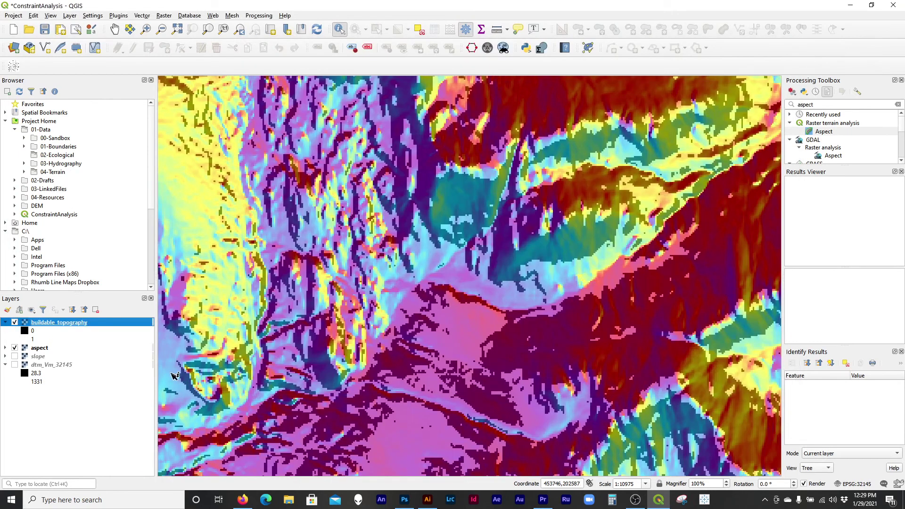
Step: Compare buildable_topography with the aspect layer hidden and shown, and identify aspect values in a small isolated buildable patch
click(14, 347)
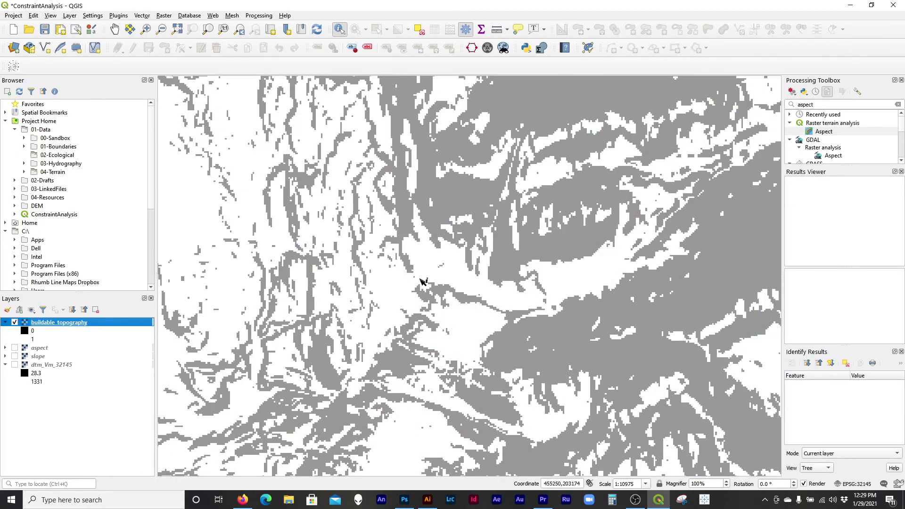
scroll(434, 197, up, 3)
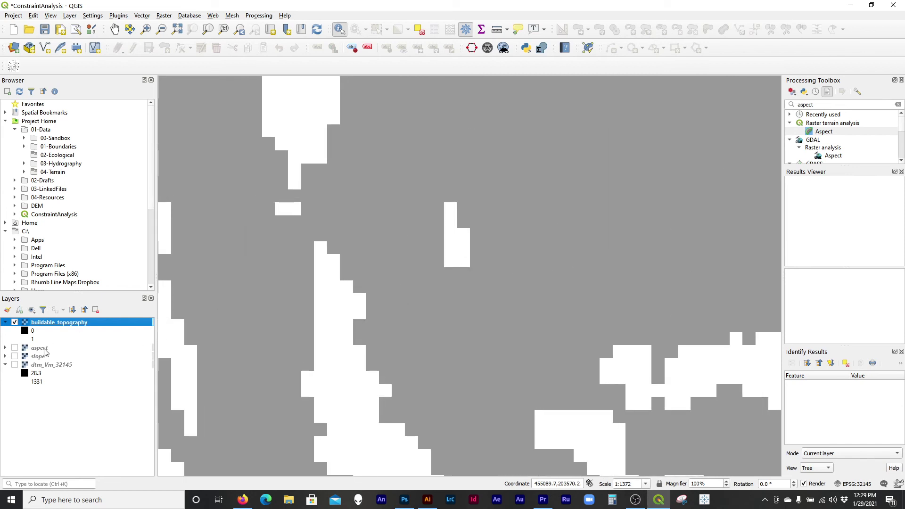
click(25, 348)
click(15, 348)
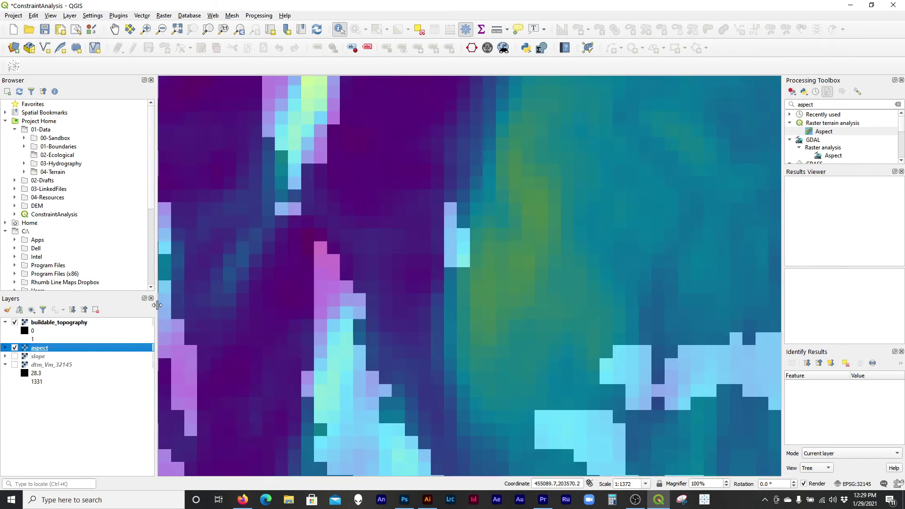
click(452, 213)
click(455, 230)
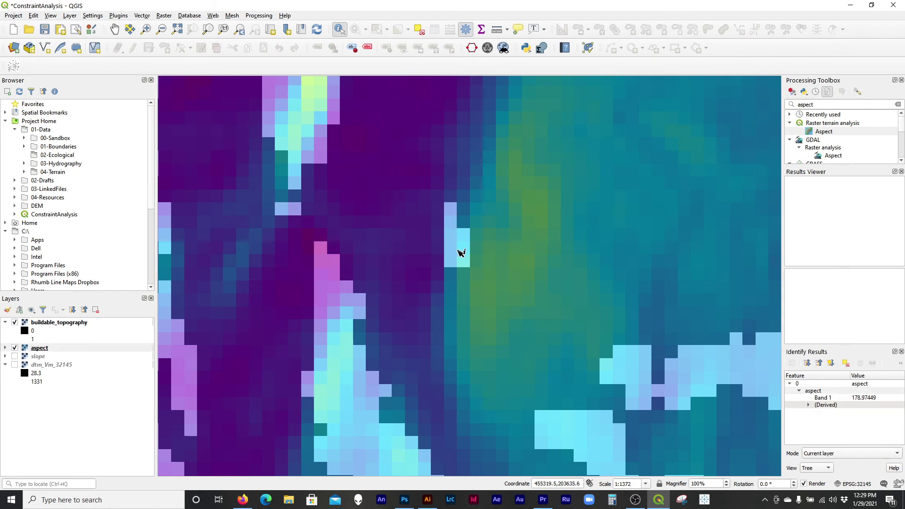
click(456, 251)
Step: Show the slope layer instead of aspect and identify the slope values of the cells within the small buildable patch
click(14, 356)
click(14, 349)
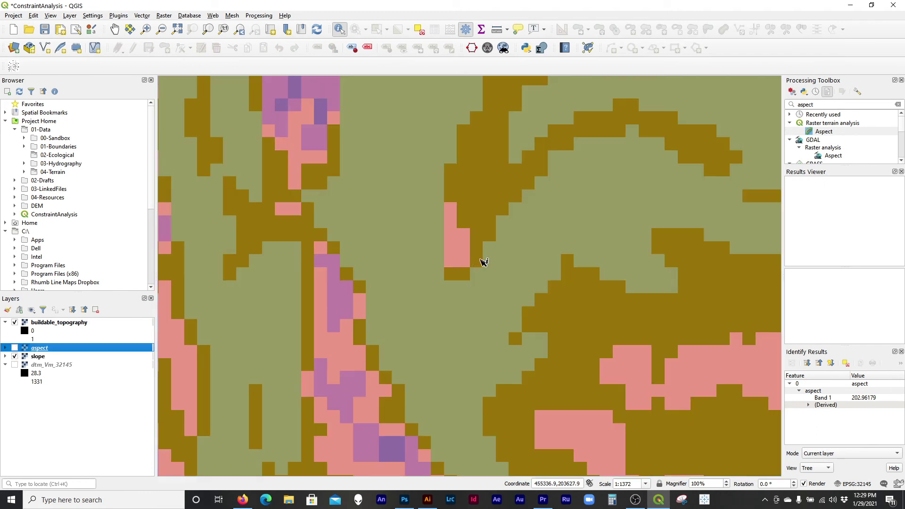
click(457, 256)
click(463, 260)
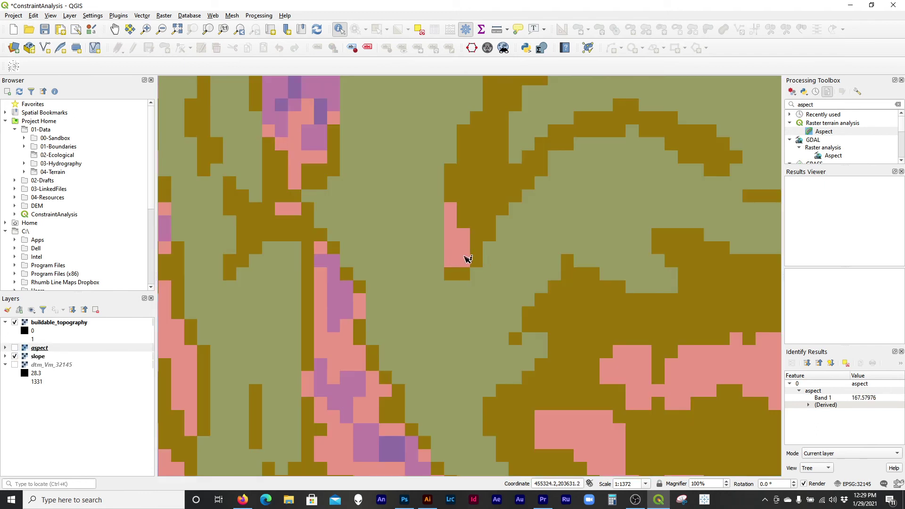
click(40, 357)
click(464, 238)
click(462, 251)
click(456, 242)
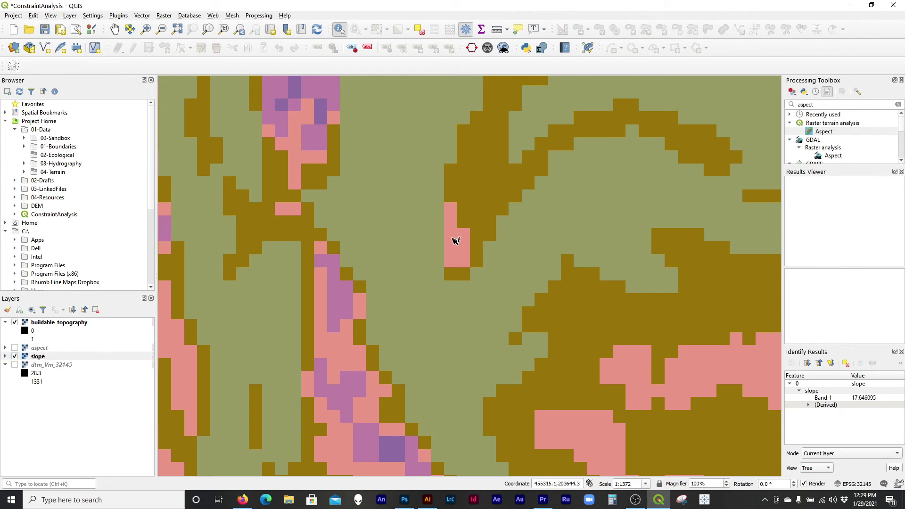
click(454, 223)
click(455, 213)
click(456, 241)
click(456, 255)
click(461, 262)
click(465, 255)
click(462, 239)
Step: Identify the slope values of the unbuildable cells surrounding the small patch
click(468, 197)
click(446, 193)
click(432, 203)
click(441, 260)
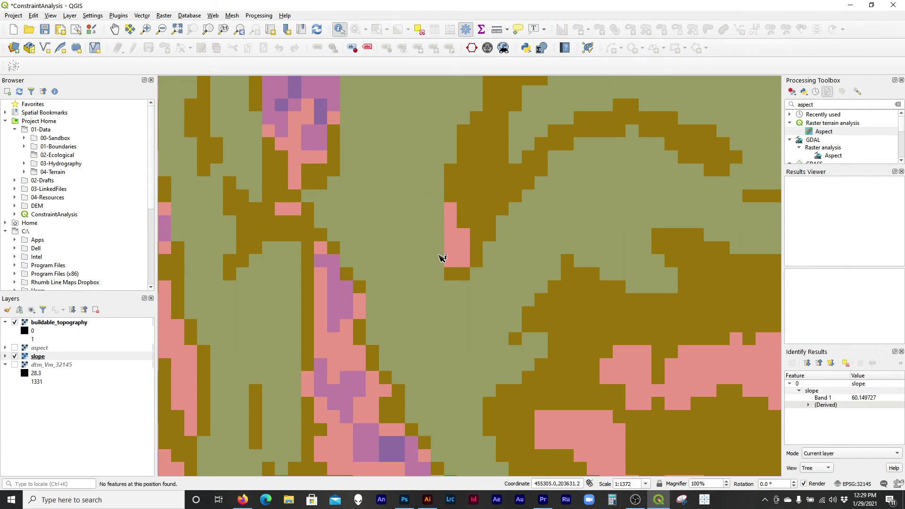
click(438, 268)
Step: Hide the slope layer and examine the buildable and unbuildable areas of buildable_topography on their own
scroll(457, 207, down, 1)
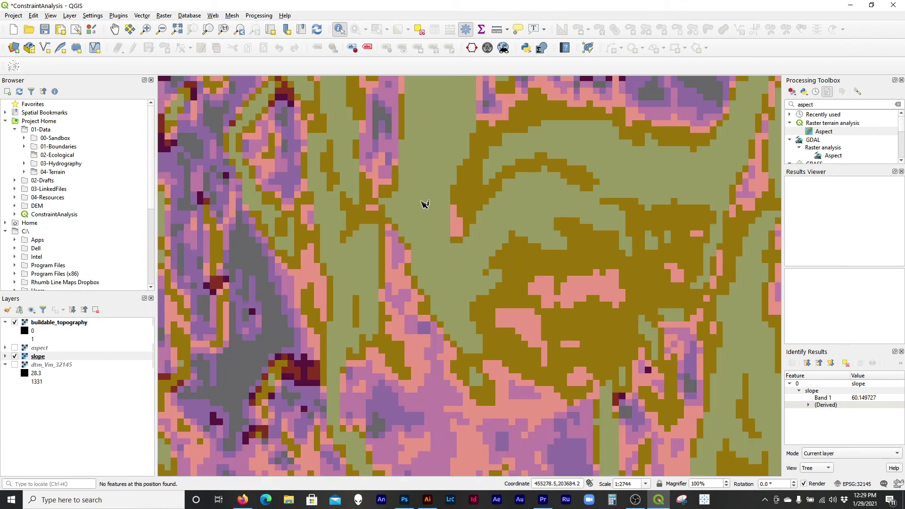
click(15, 356)
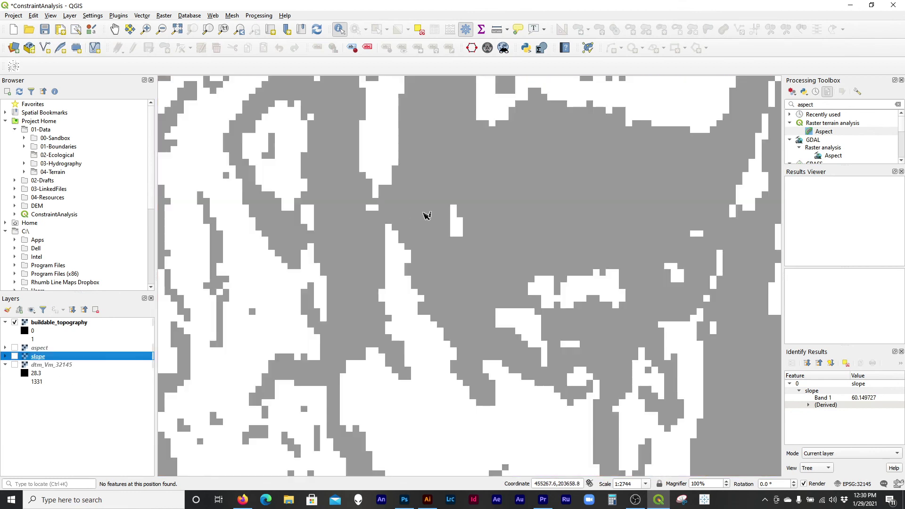
scroll(427, 217, down, 2)
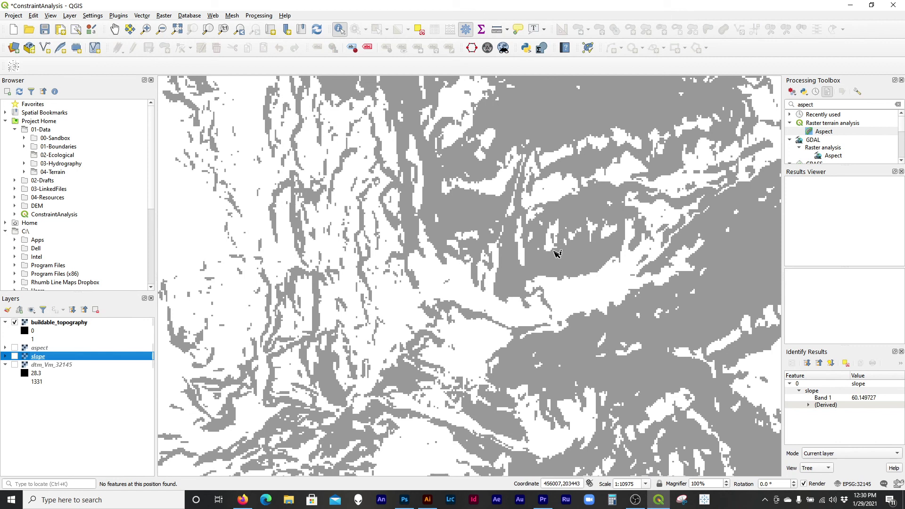
scroll(653, 318, up, 2)
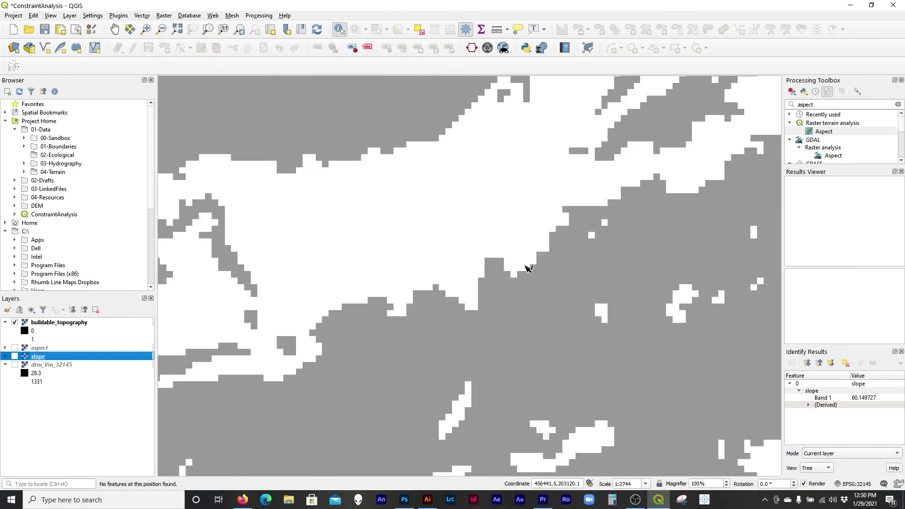
scroll(570, 244, down, 2)
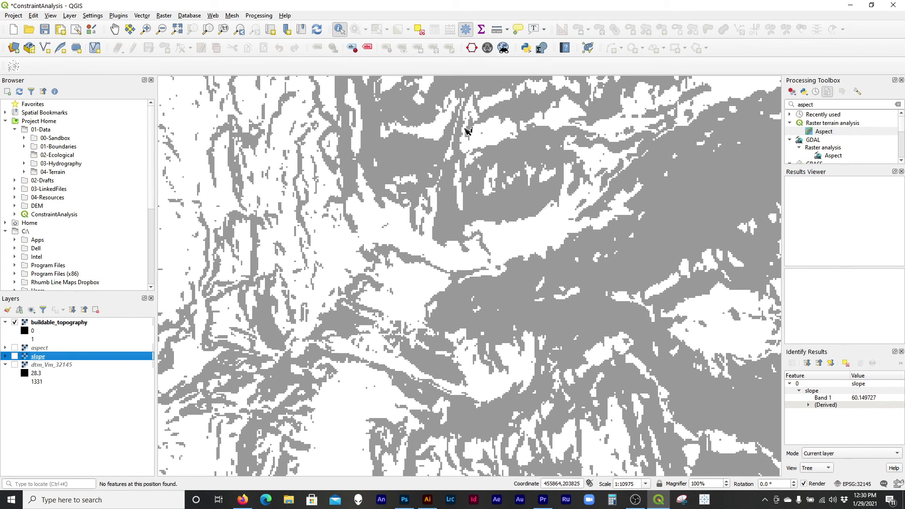
Step: Show the aspect layer beneath buildable_topography and compare slope directions with the buildable areas over a wider extent
scroll(468, 127, up, 1)
click(15, 349)
scroll(398, 419, down, 2)
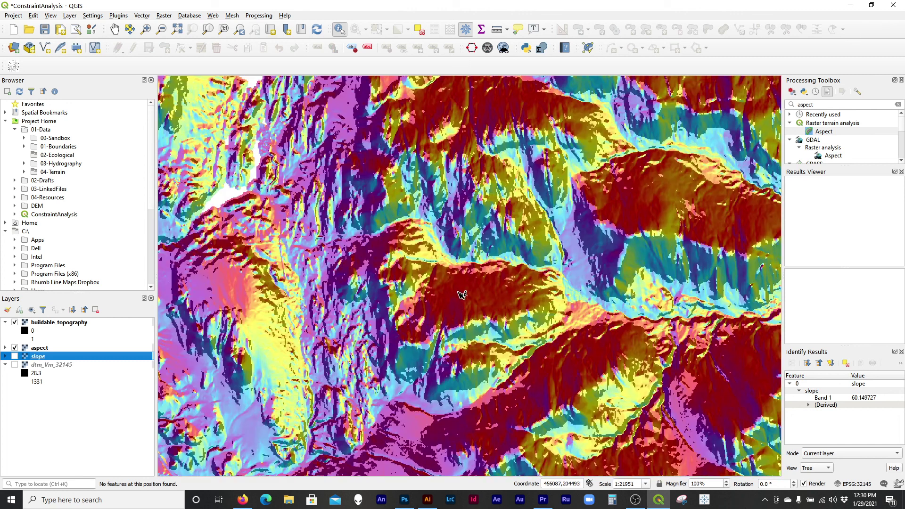
Step: Identify the aspect values at the lower edge of the small isolated buildable patch on the large slope's southwestern side
scroll(464, 299, up, 1)
scroll(477, 324, up, 1)
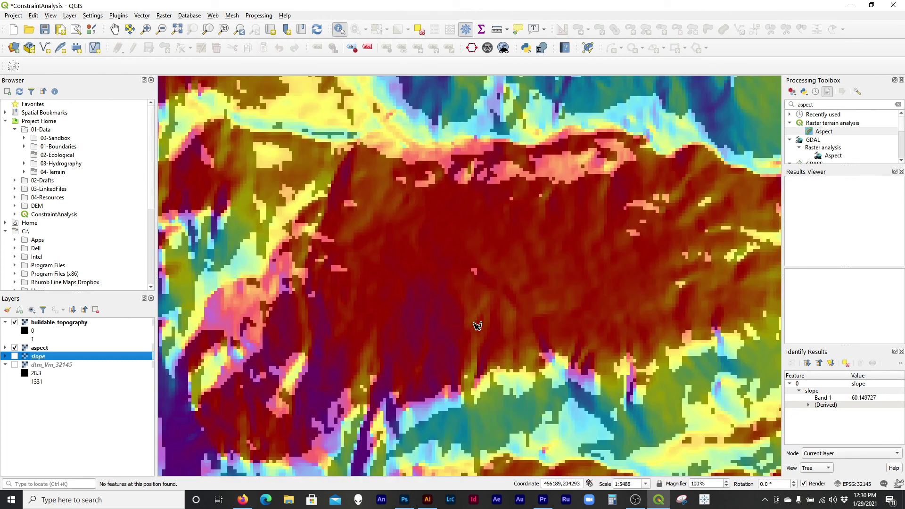
scroll(382, 339, down, 1)
scroll(243, 431, up, 2)
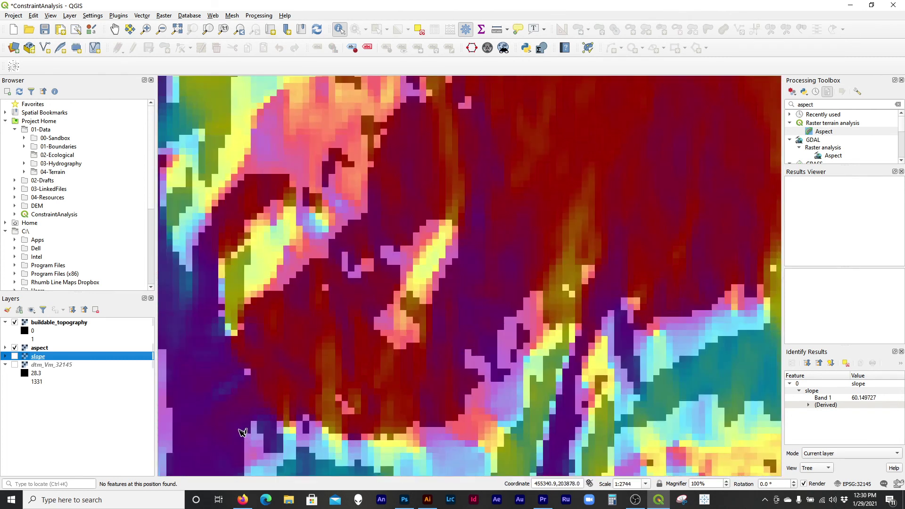
click(51, 350)
click(430, 295)
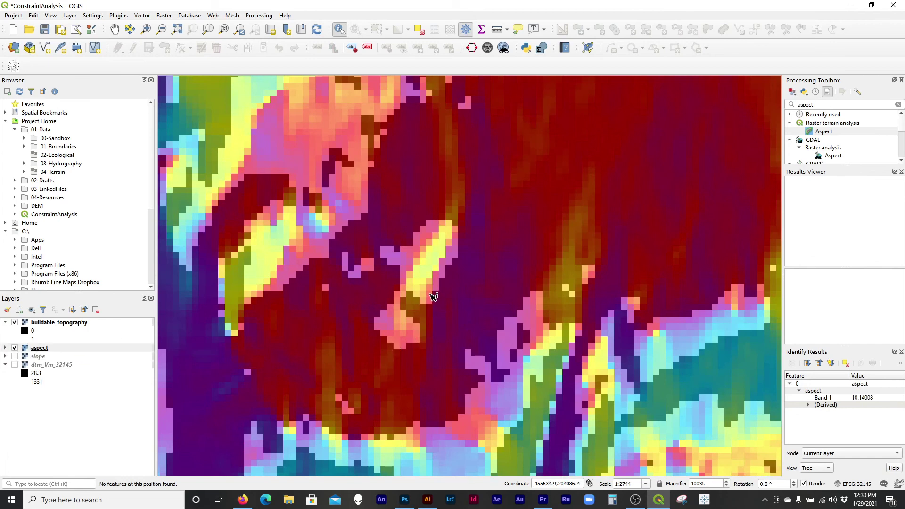
click(431, 297)
click(430, 295)
Step: Show the slope layer instead of aspect and identify the slope values in the lower part of the same buildable patch
click(15, 348)
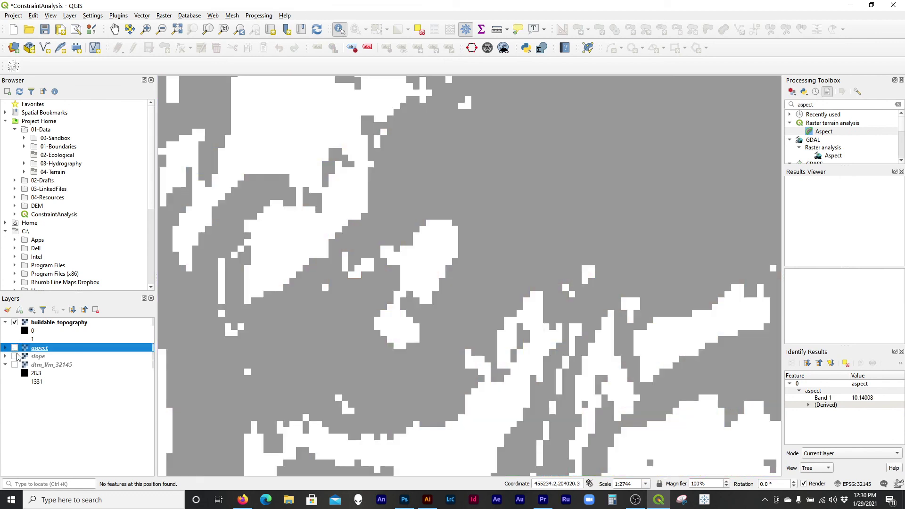
click(15, 356)
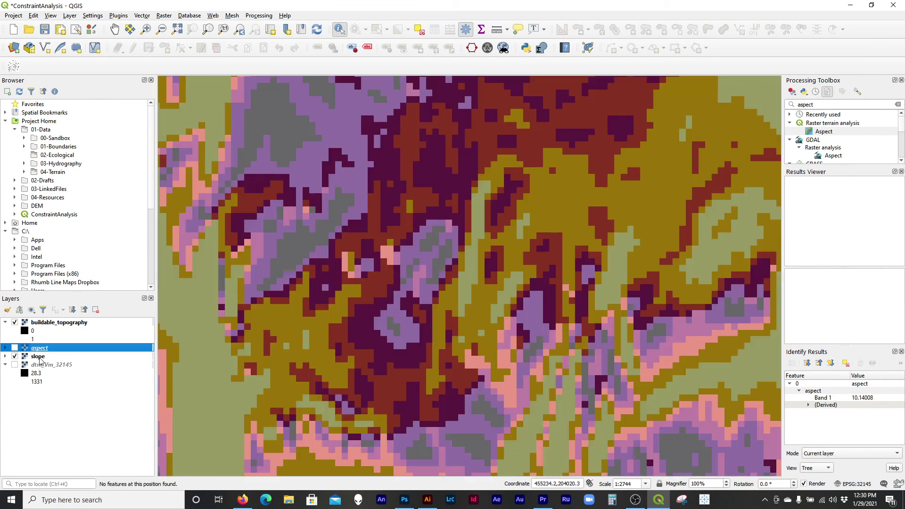
click(431, 300)
click(426, 292)
click(427, 289)
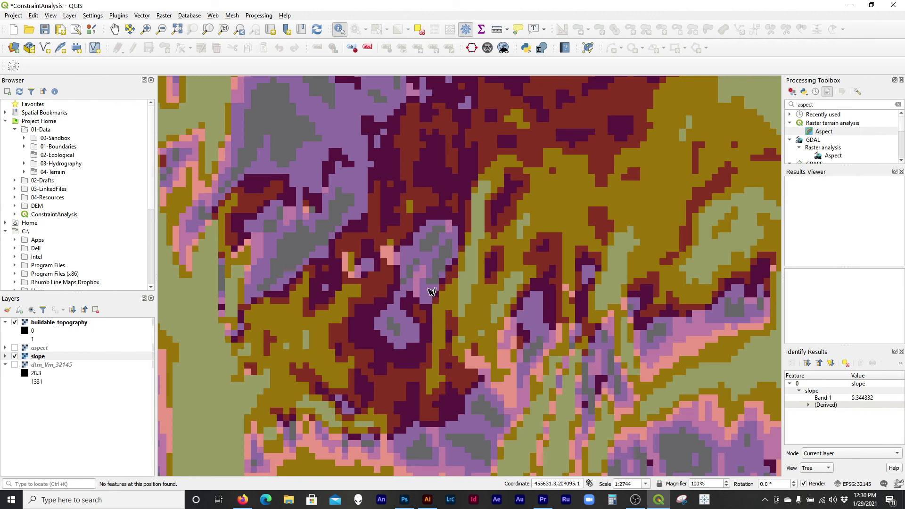
Step: Identify the slope values of successive cells across the patch's southeastern edge and in the adjacent unbuildable area
click(429, 296)
click(430, 299)
click(440, 303)
click(444, 291)
click(446, 285)
click(449, 284)
click(454, 284)
Step: Hide the slope layer, review buildable_topography across its wider extent, and make it the active layer
scroll(410, 348, down, 1)
scroll(442, 321, down, 1)
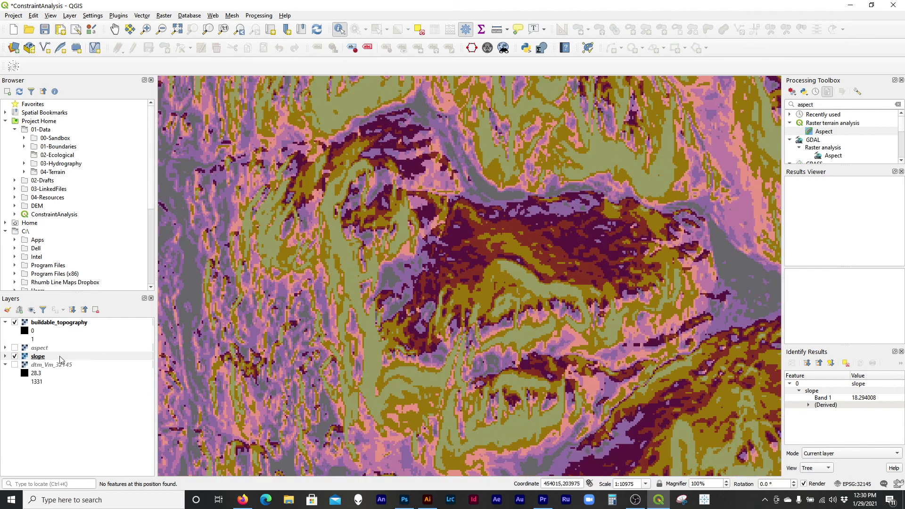
click(16, 356)
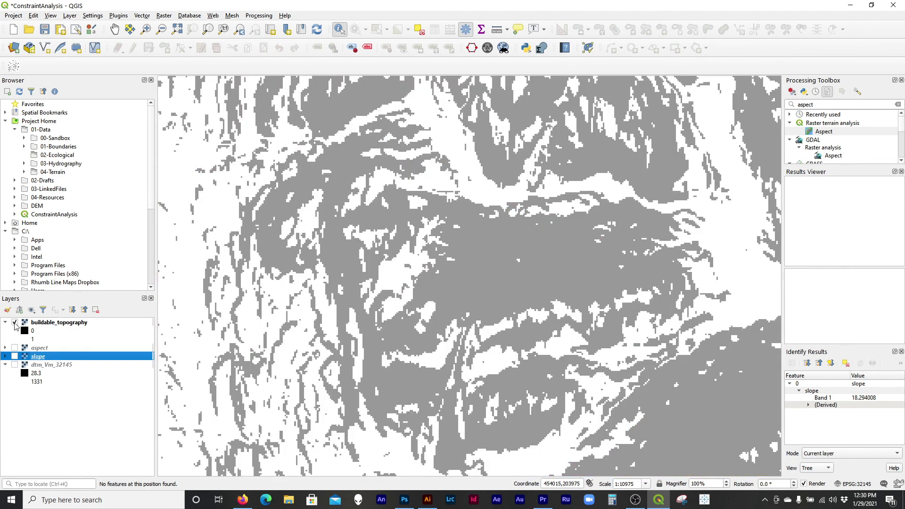
scroll(464, 307, down, 5)
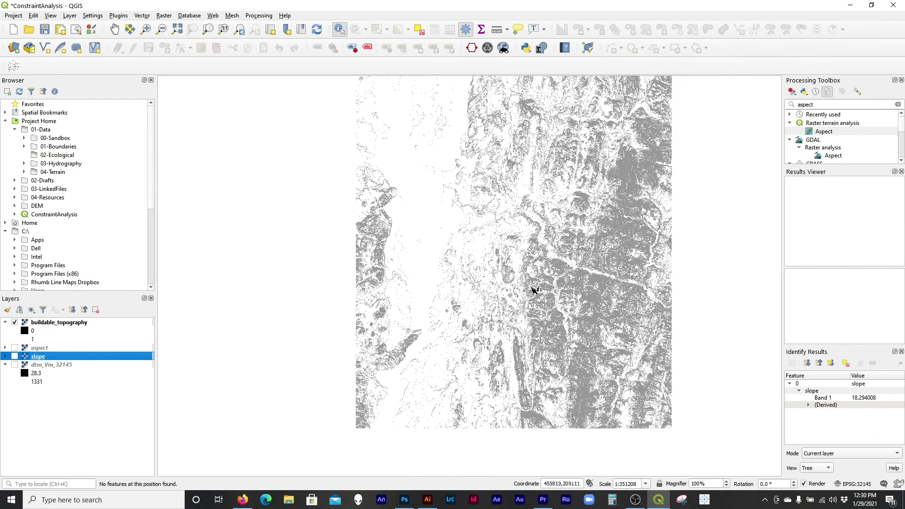
drag(579, 313, 538, 367)
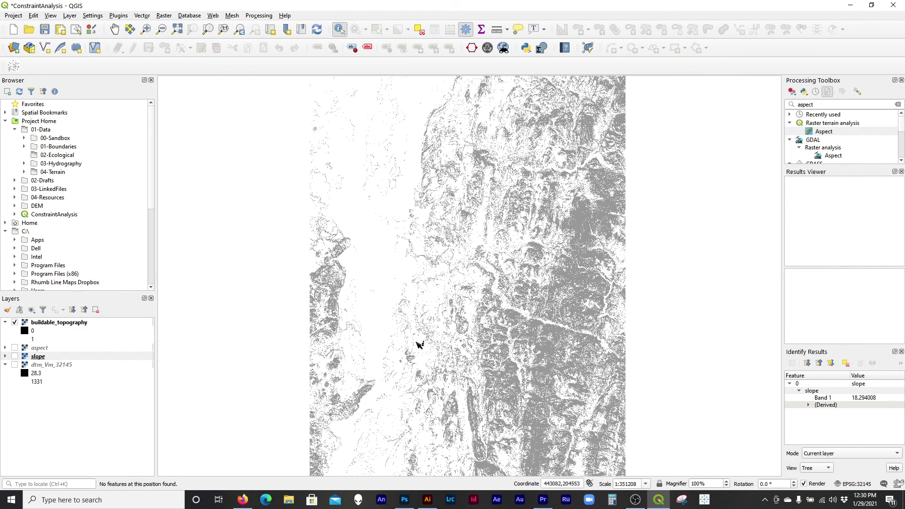
click(37, 325)
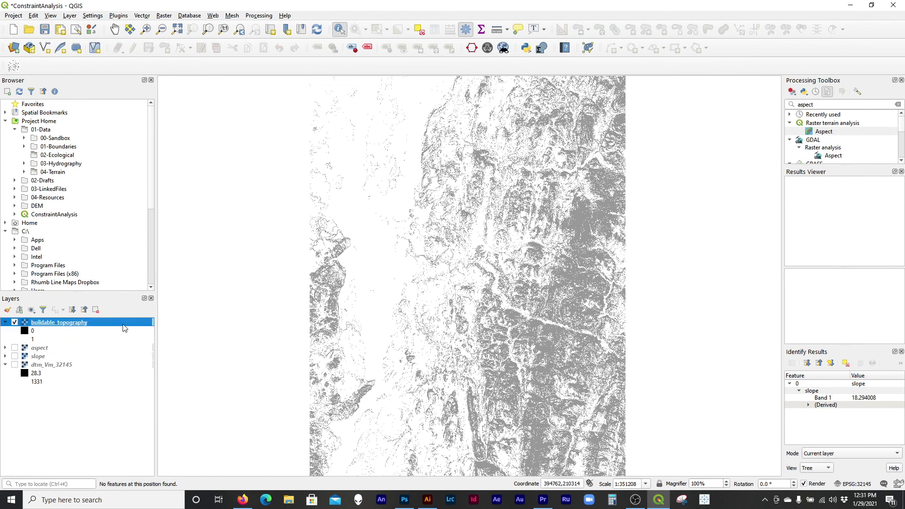